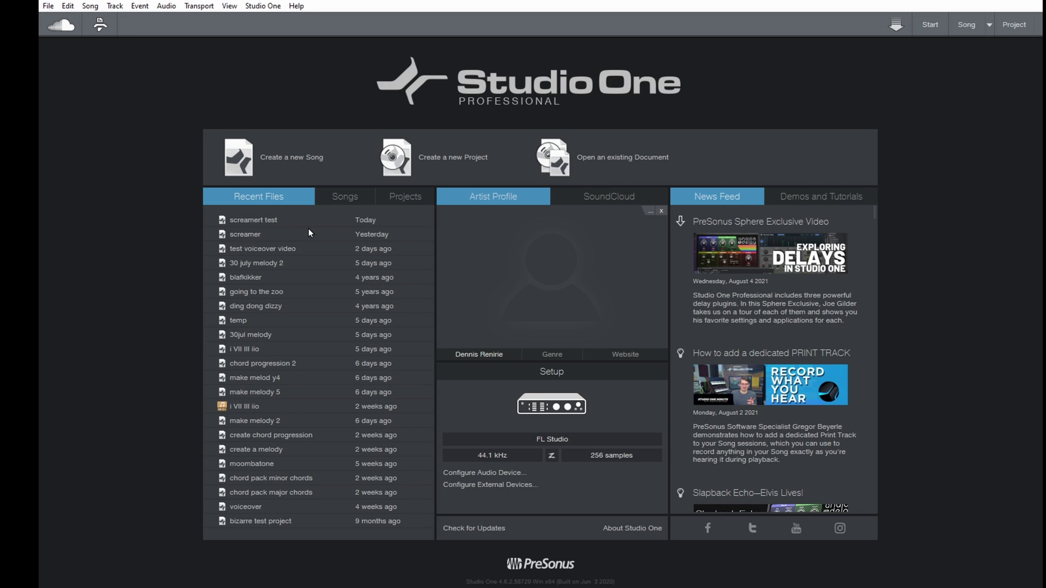
Start a new song from the Empty Song template and title it "tutorial".
left_click(293, 162)
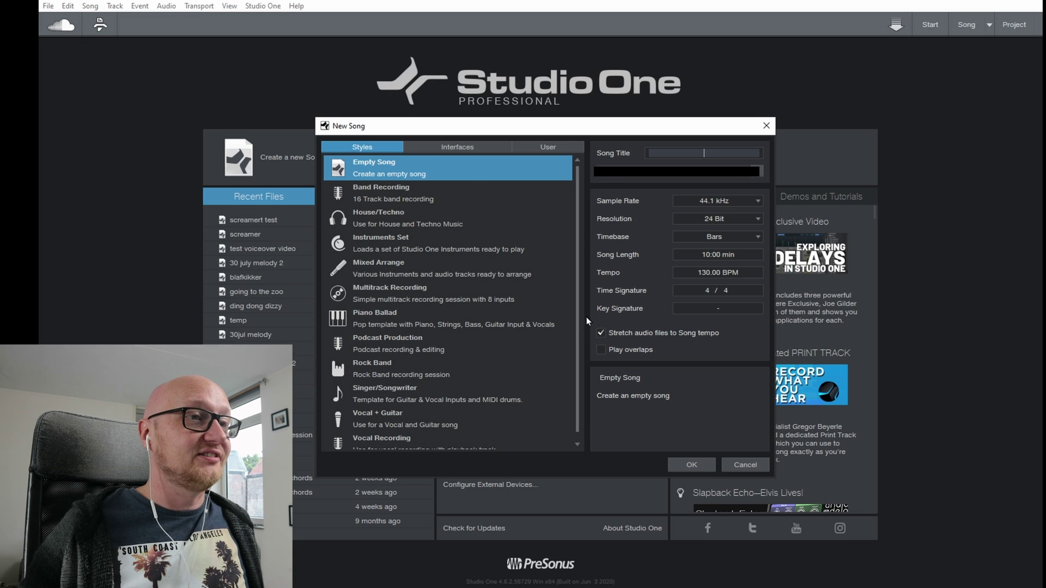
left_click_drag(576, 329, 577, 356)
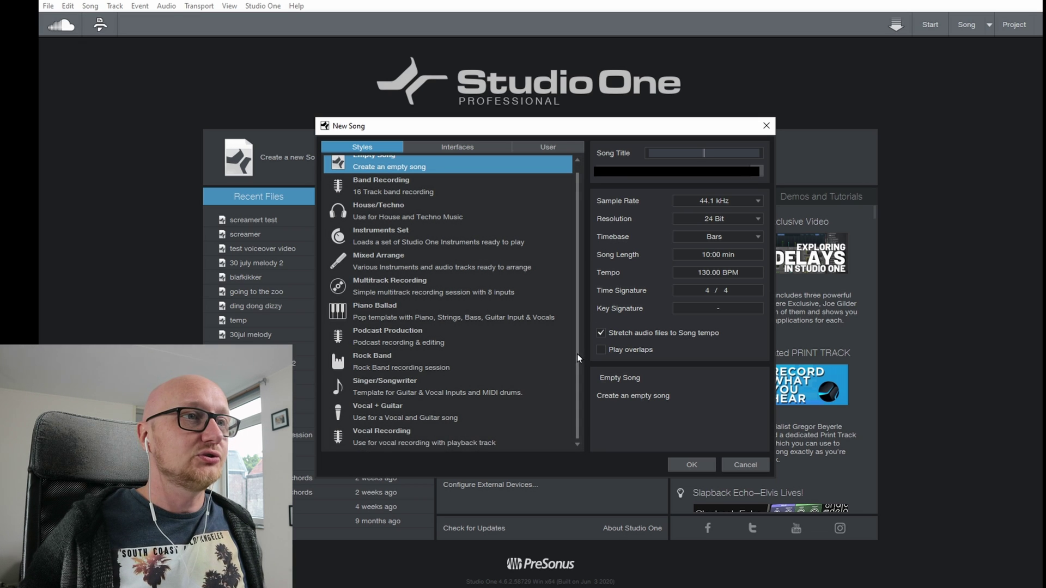
scroll(577, 354, "up", 1)
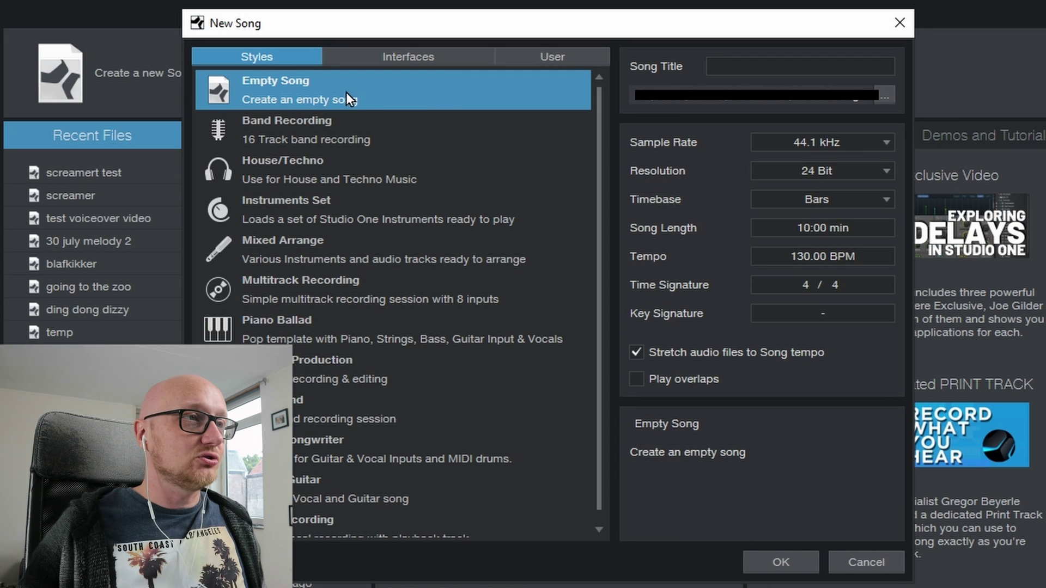
left_click(741, 63)
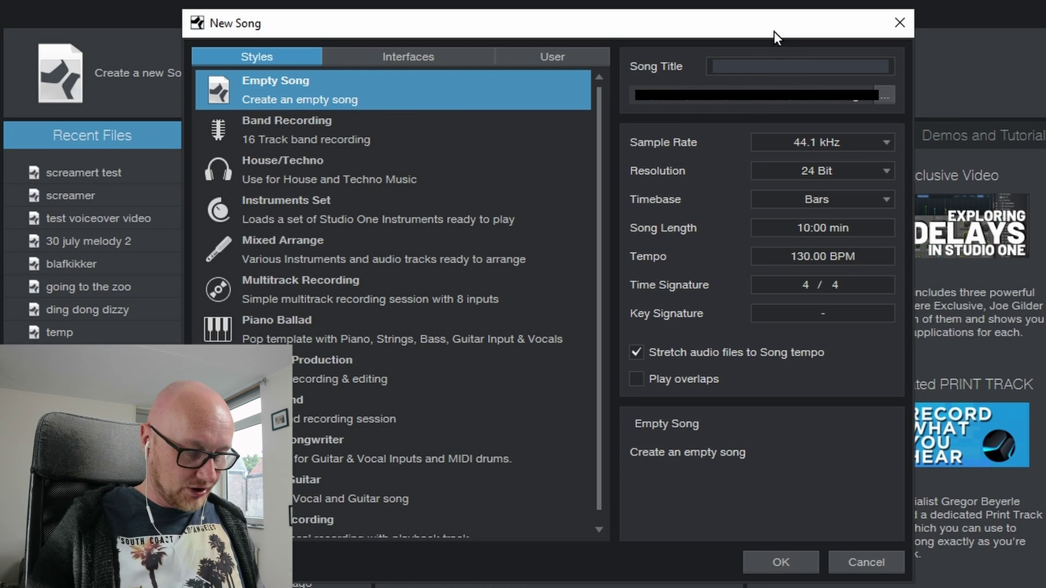
type("tutorial")
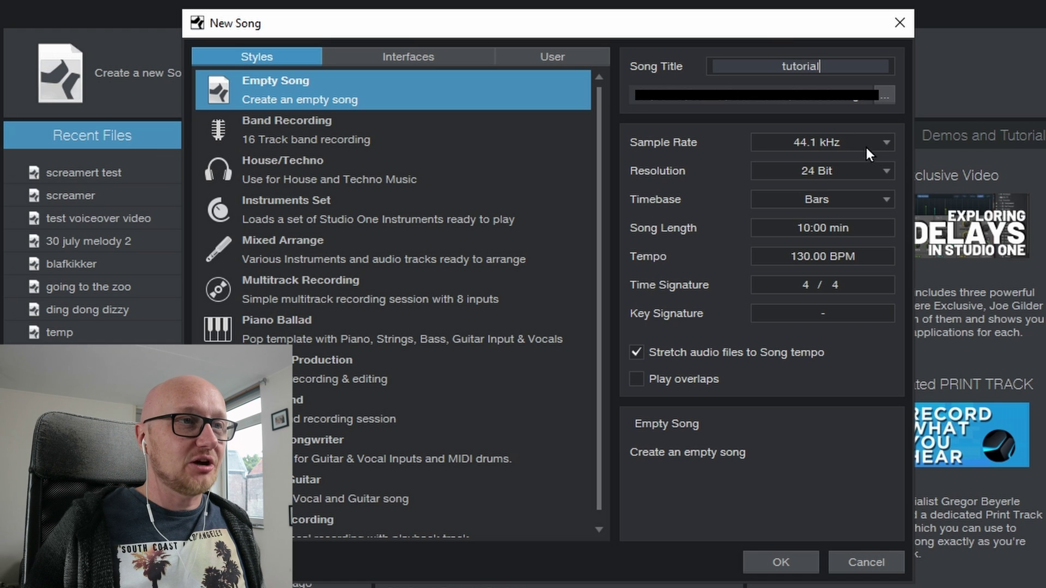
Set the new song's length to 5:00 min, keeping the timebase in bars, and create the song.
left_click(884, 199)
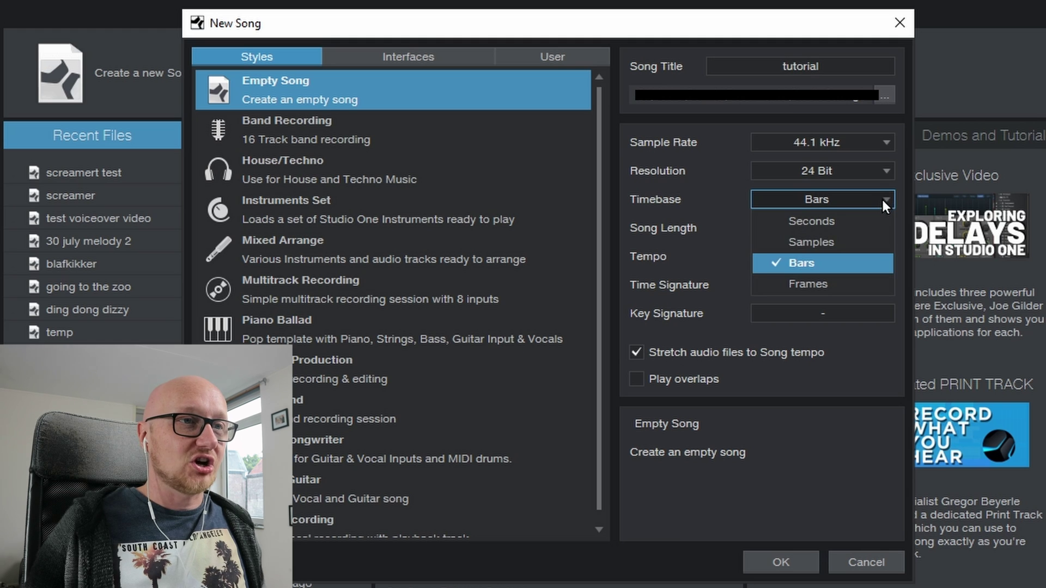
left_click(882, 198)
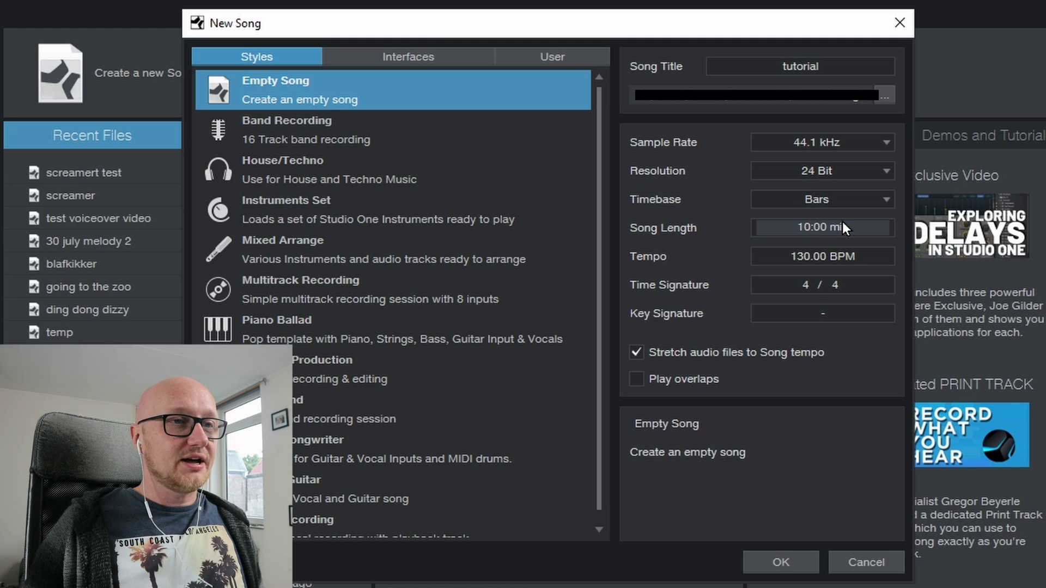
key("BackSpace")
key("BackSpace")
type("5")
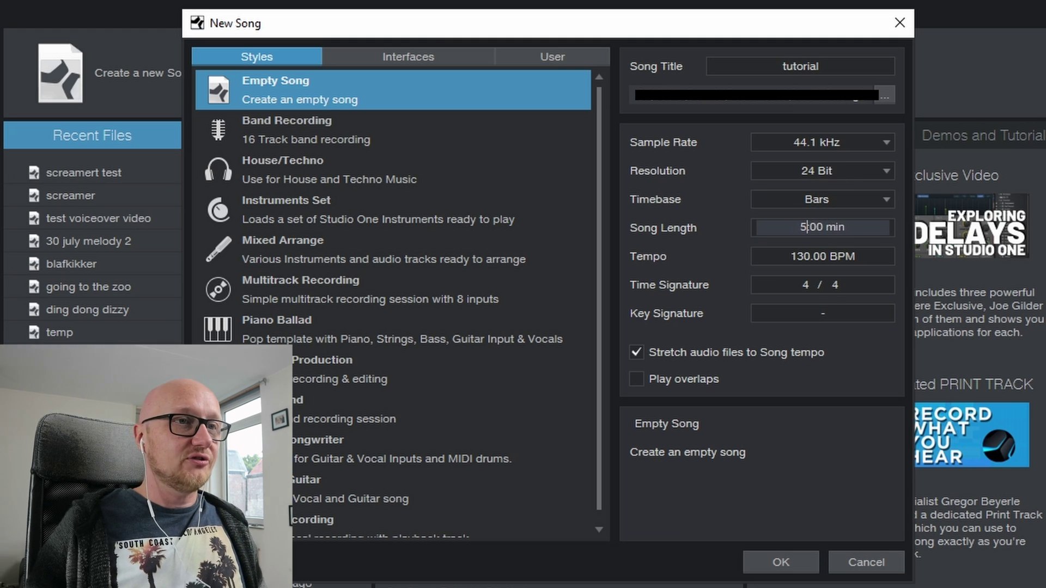
key("Tab")
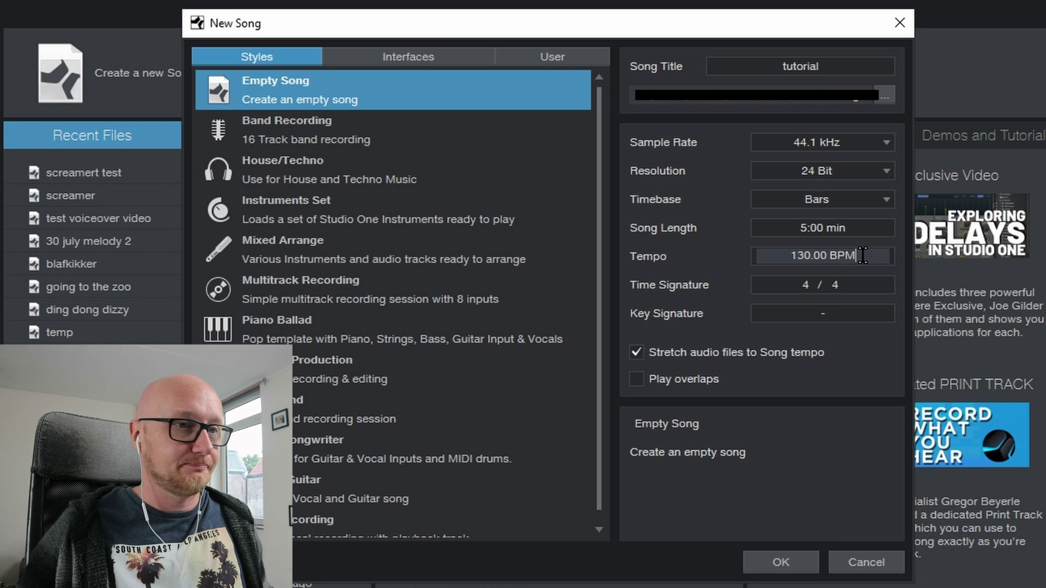
left_click(774, 564)
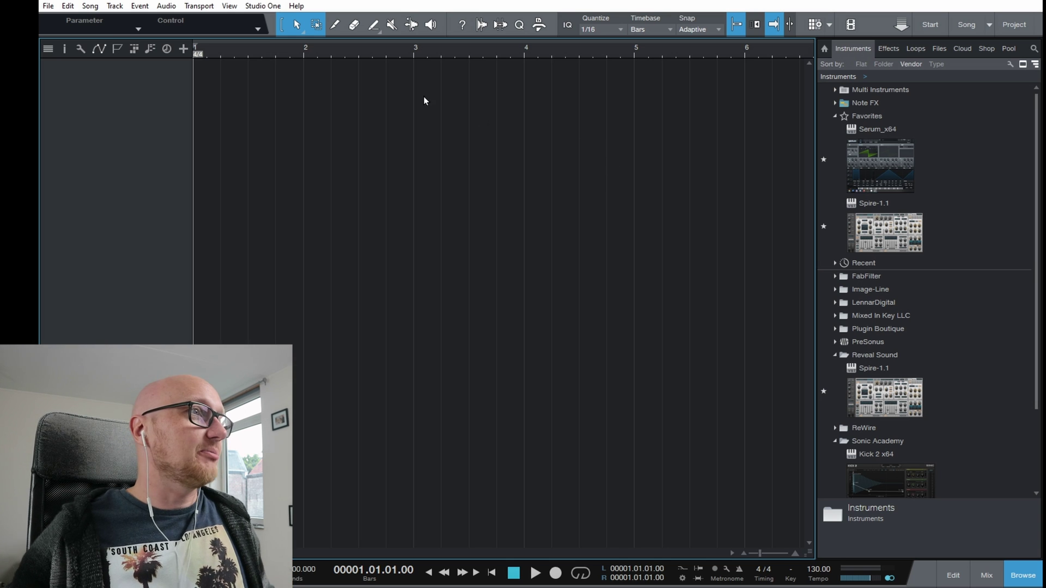
Open the existing song screamert test.song from the Studio One Songs folder in Documents on the Data (D:) drive.
left_click(48, 7)
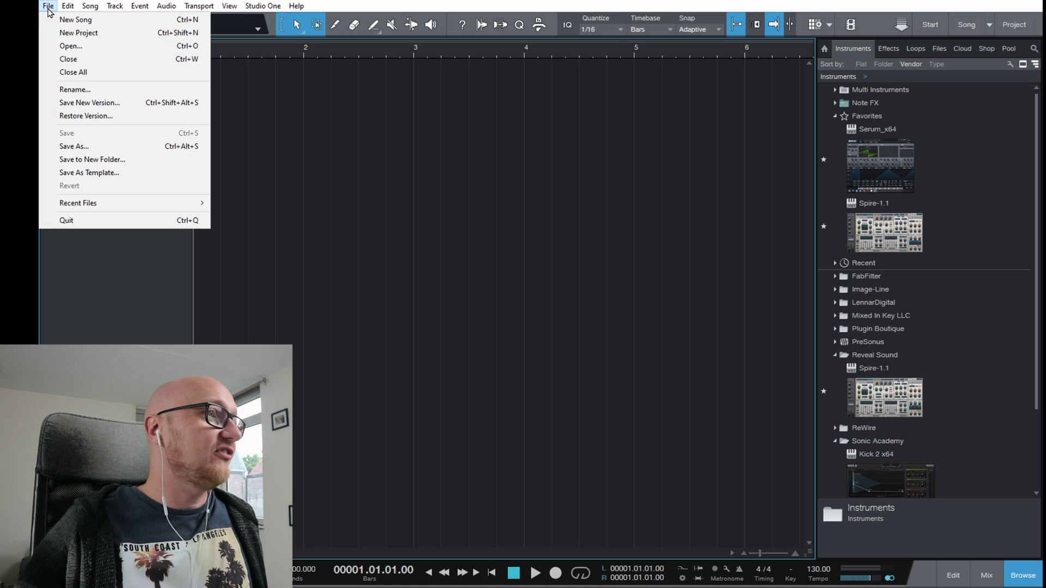
left_click(100, 52)
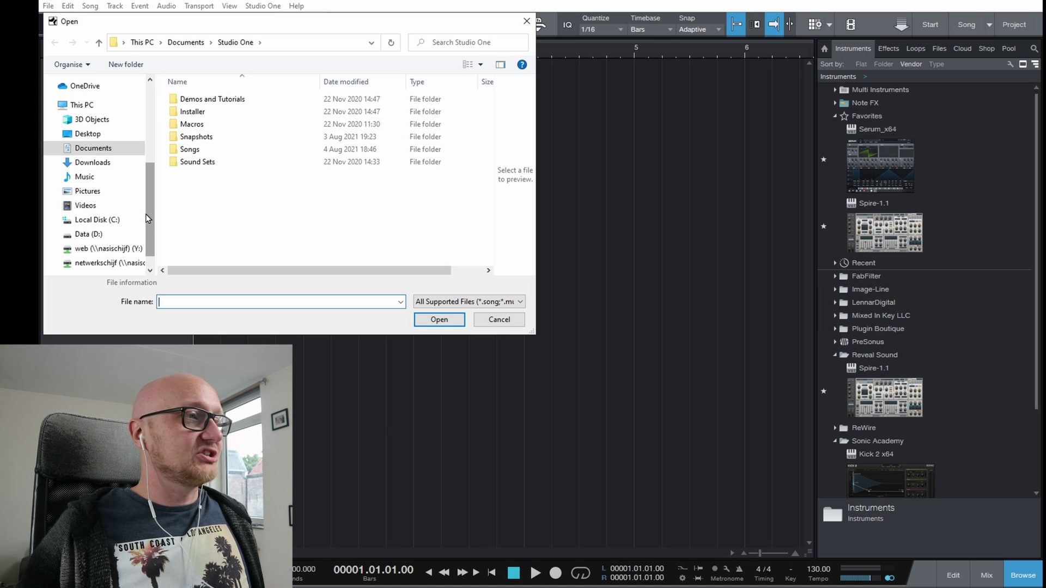
left_click(124, 235)
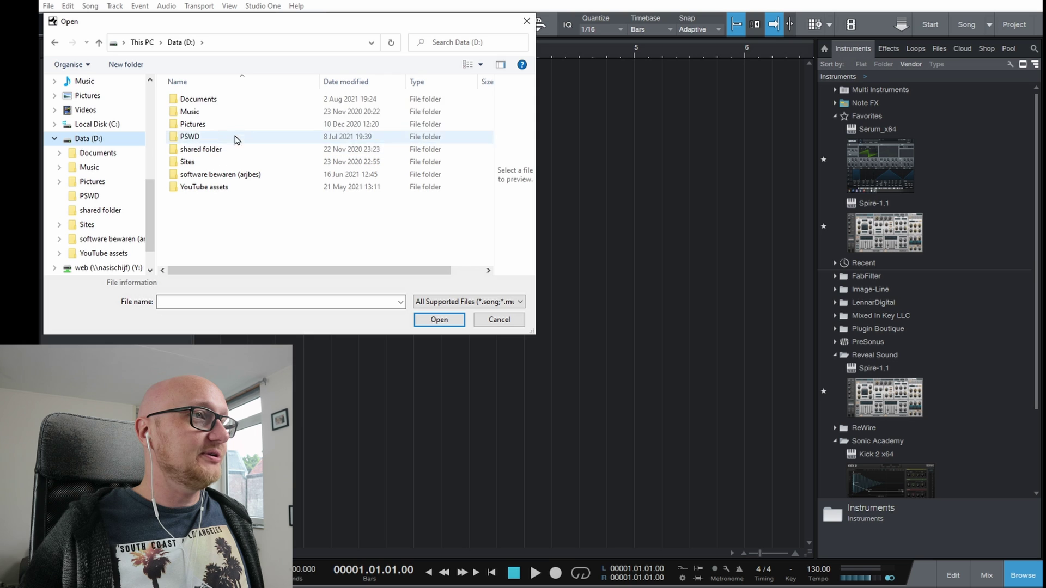
left_click(240, 104)
double_click(239, 105)
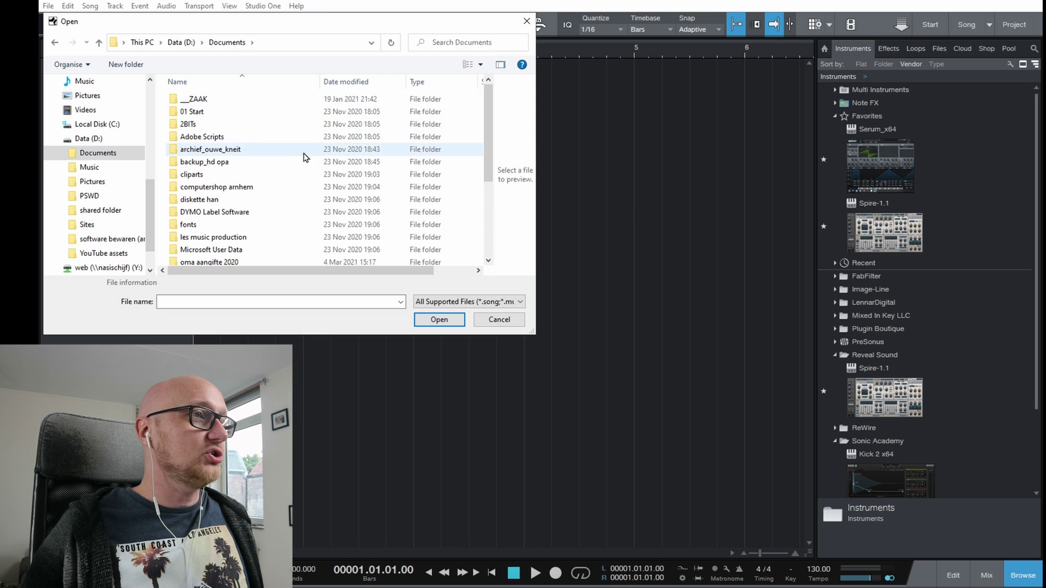
left_click_drag(487, 134, 488, 204)
left_click(224, 212)
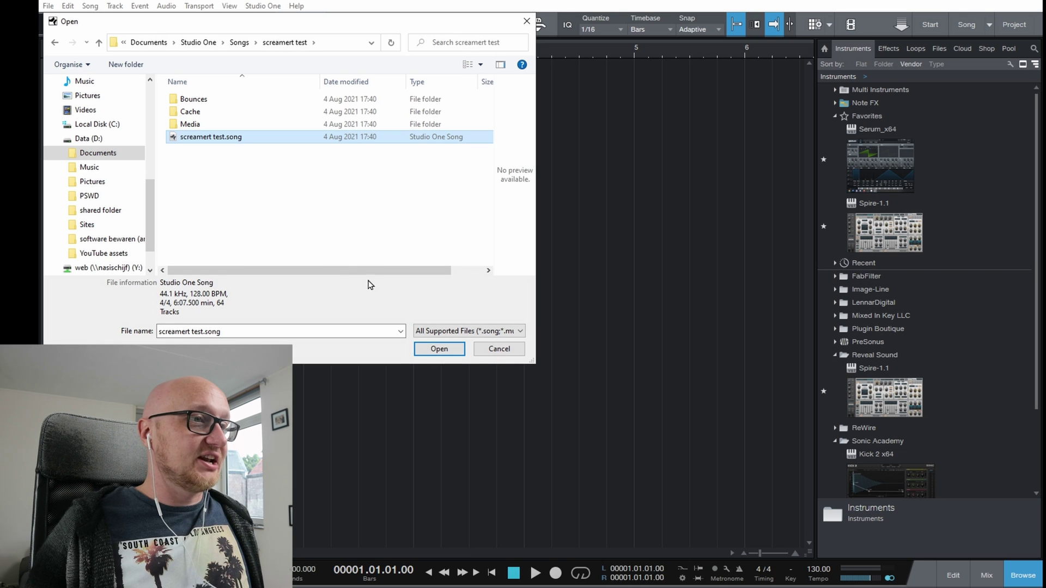
left_click(435, 350)
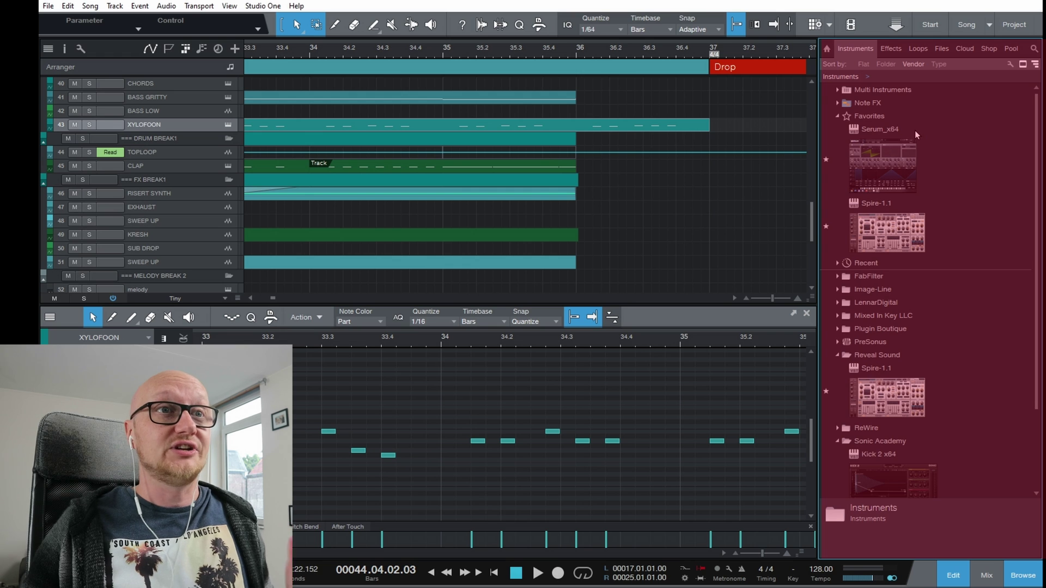
Look through the available effects, loops and sample files in the browser.
left_click(892, 49)
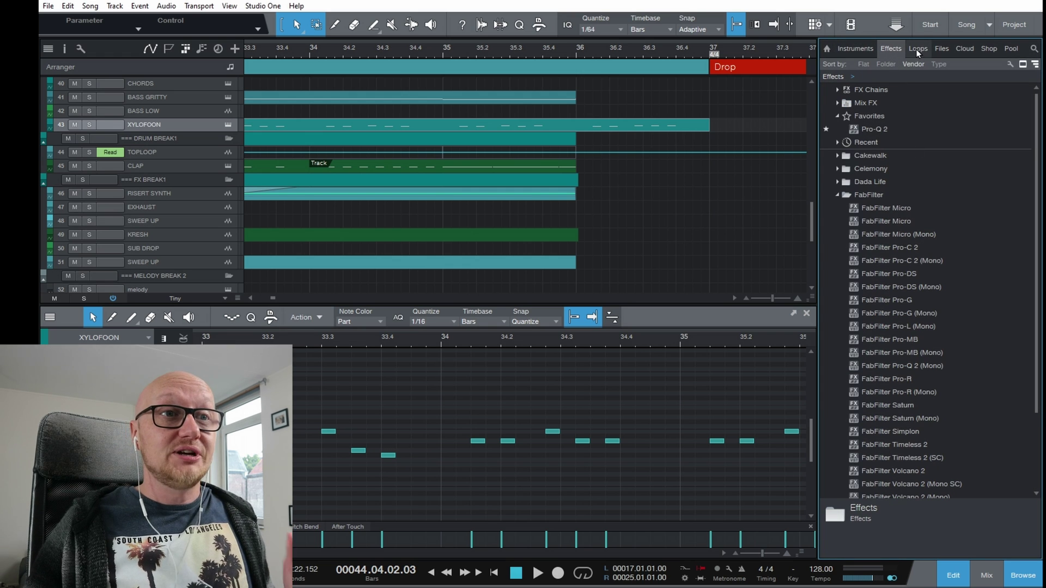
left_click(917, 49)
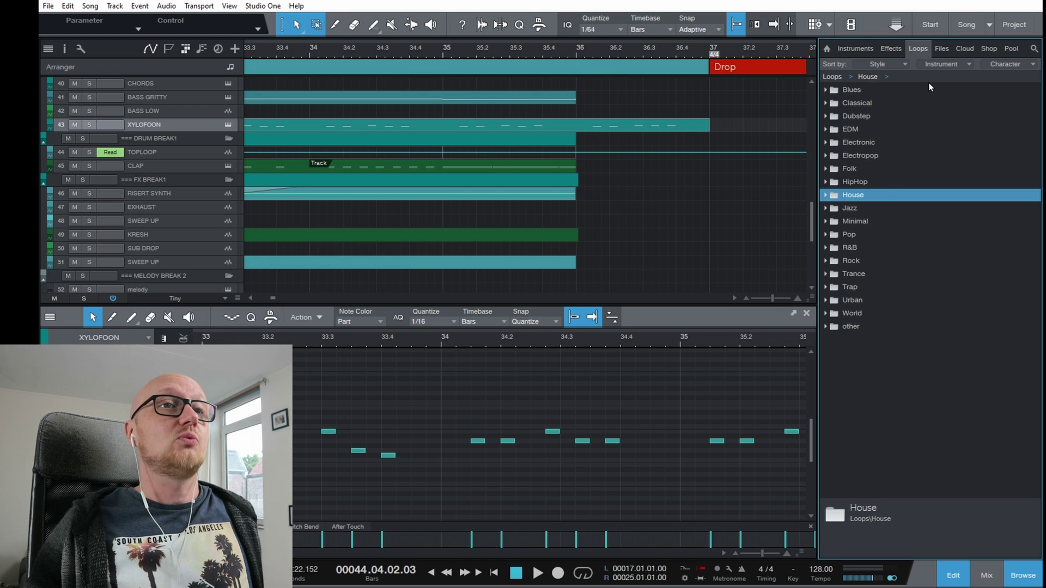
left_click(942, 49)
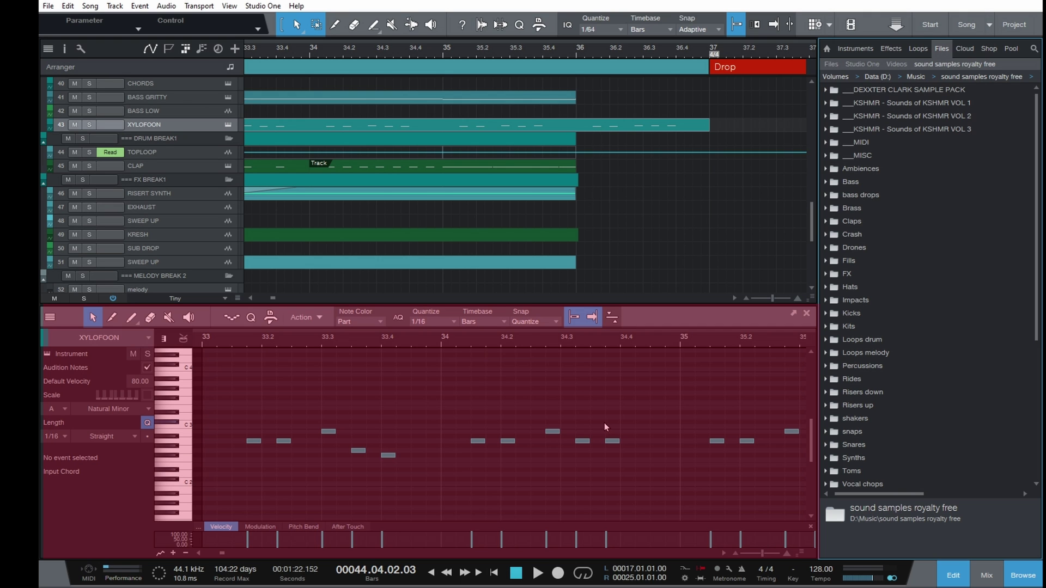
Show the KSHMR_Exhaust_01 audio clip at bar 17 of the SWEEP UP track in the editor.
key("shift+z")
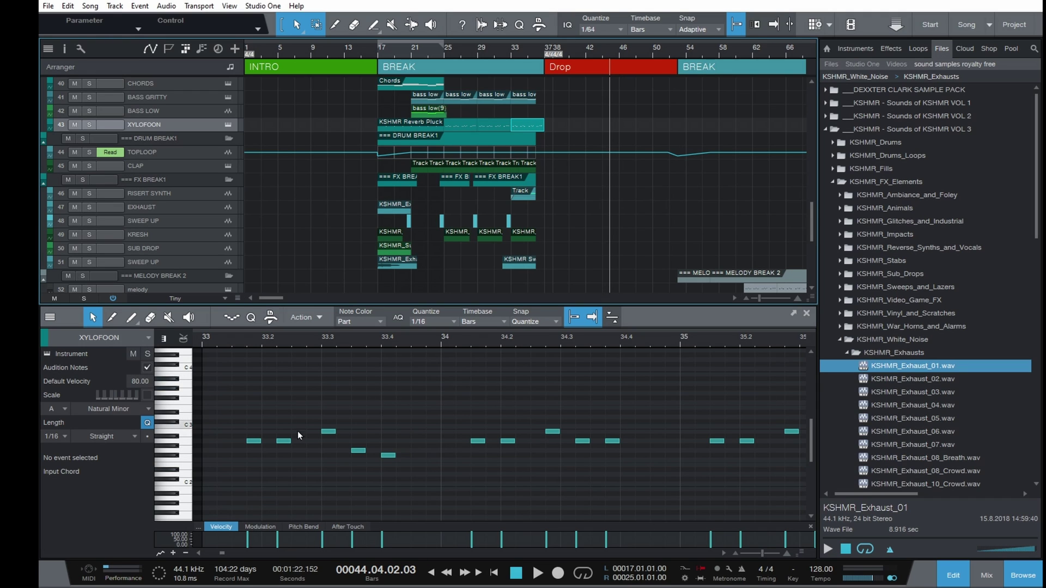
left_click(386, 268)
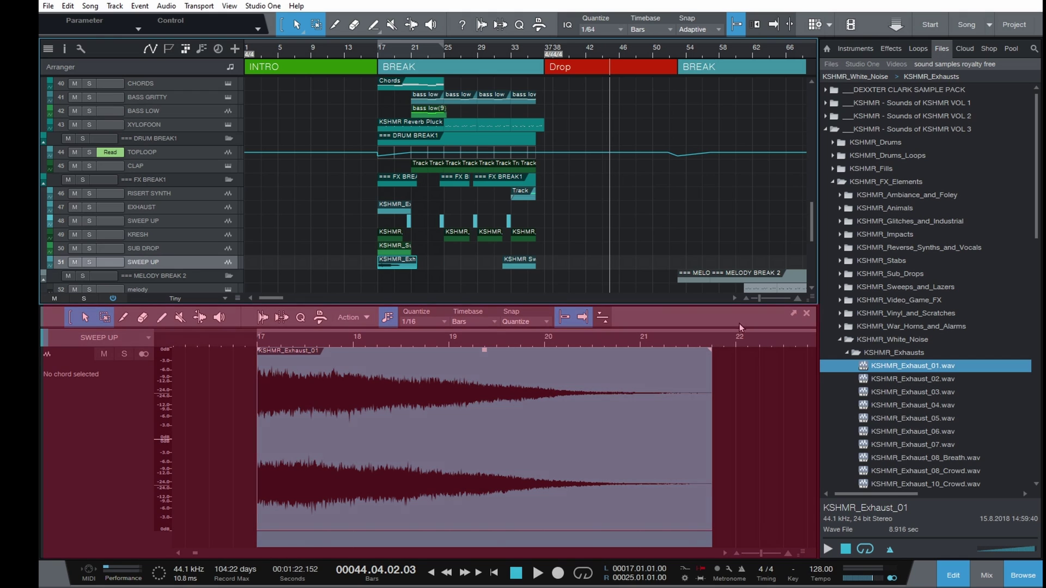
Hide and restore the editor, and do the same with the browser.
left_click(952, 577)
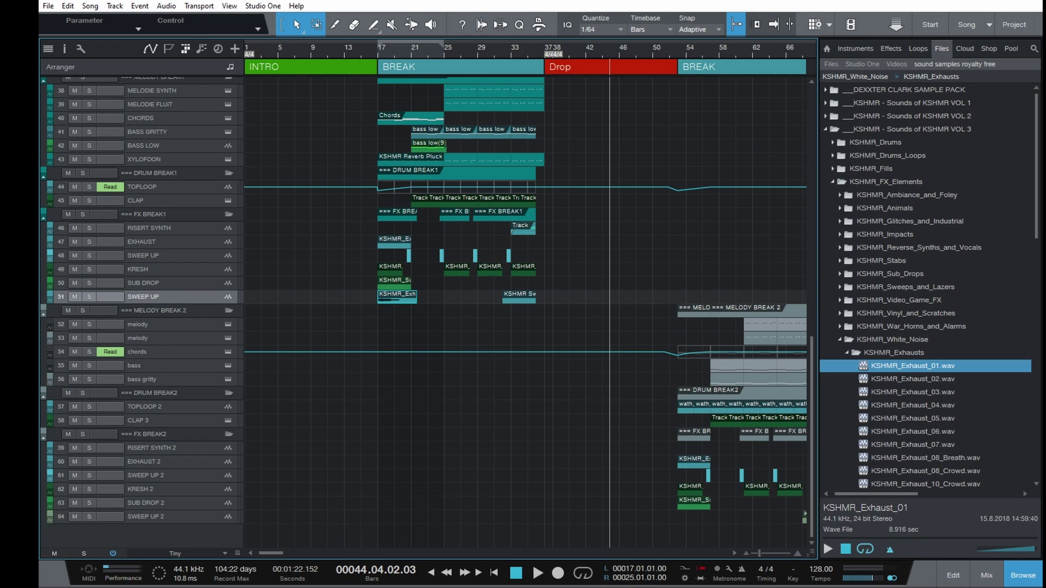
left_click(953, 578)
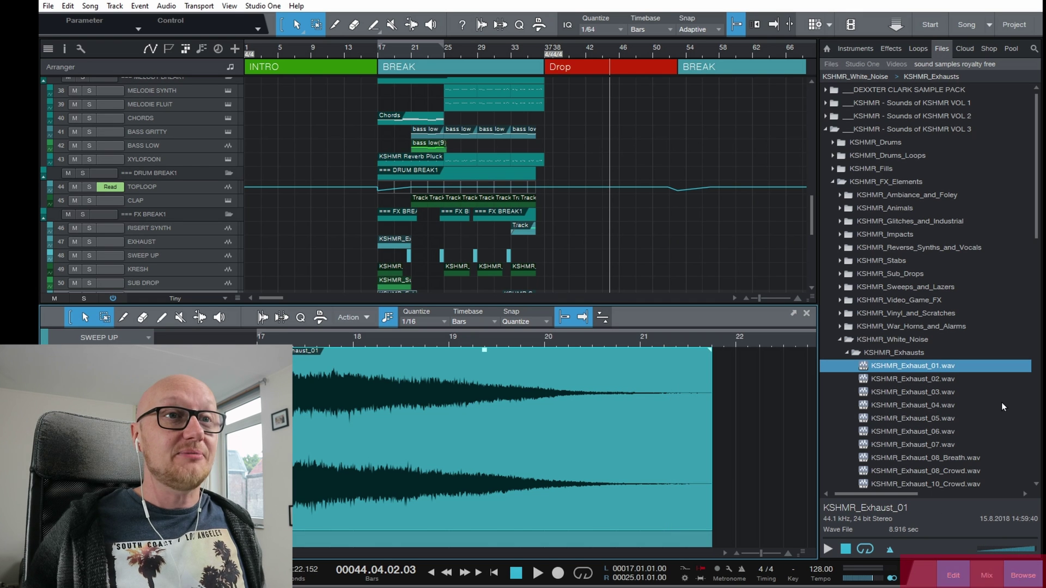
left_click(1033, 577)
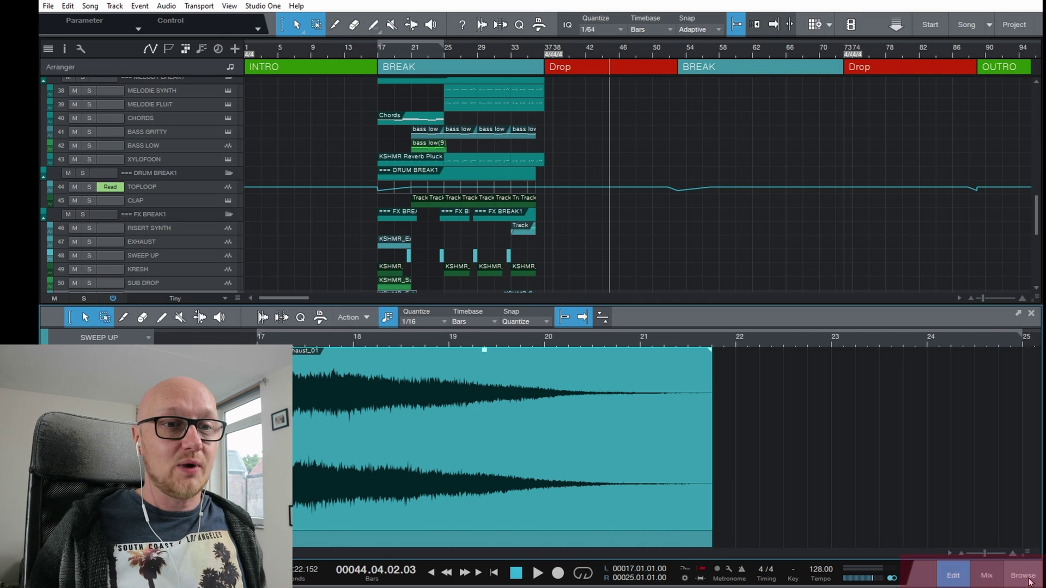
left_click(1021, 581)
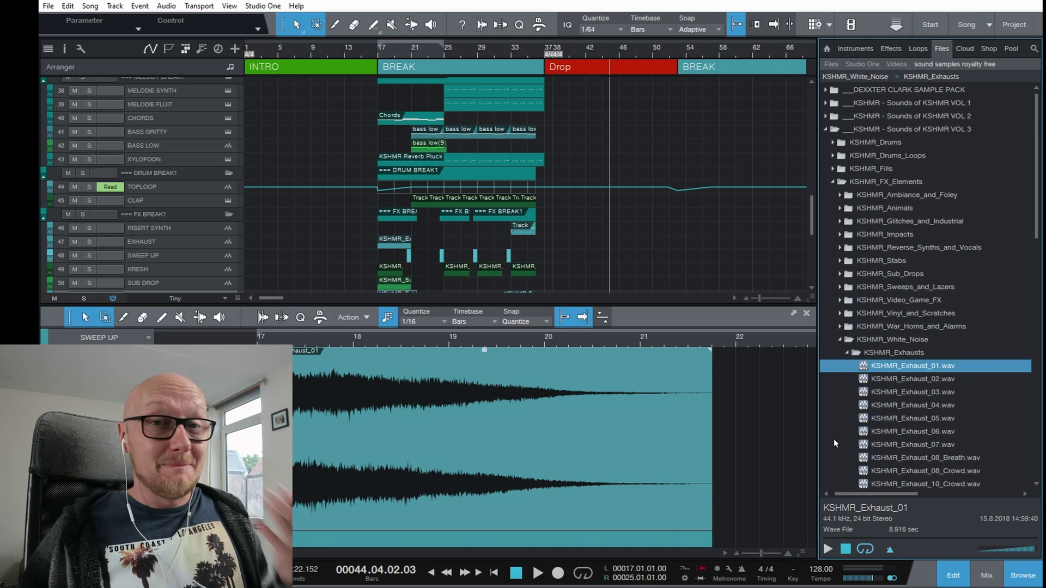
key("ctrl+a")
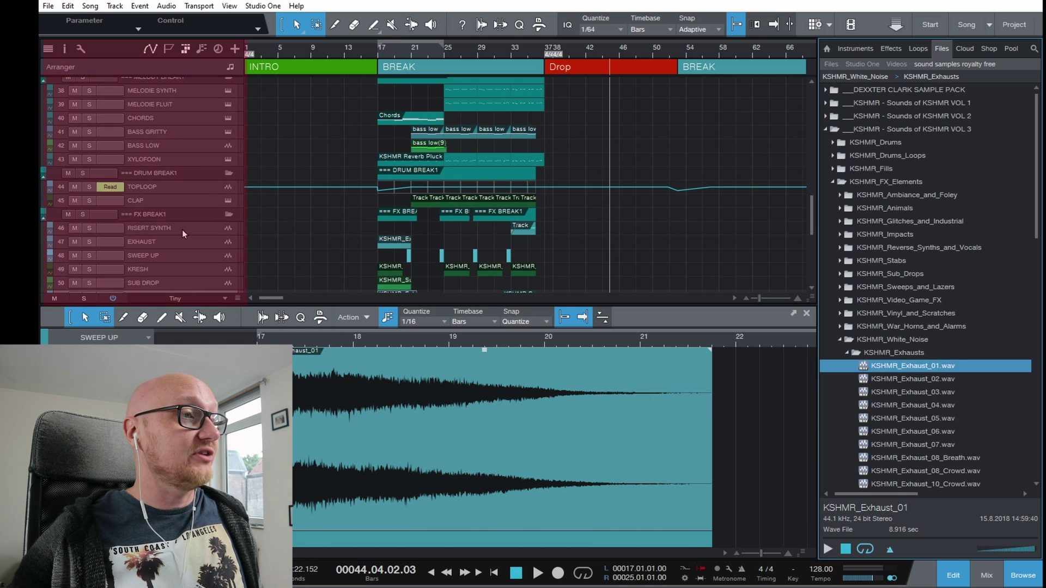
left_click(440, 223)
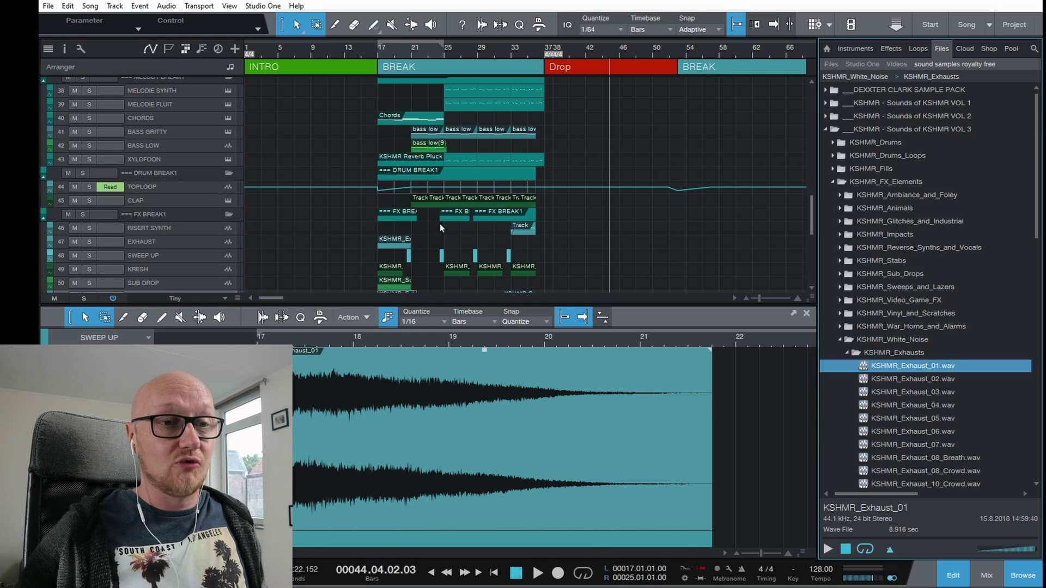
Display the mixer below the arrangement and save the song.
left_click(986, 583)
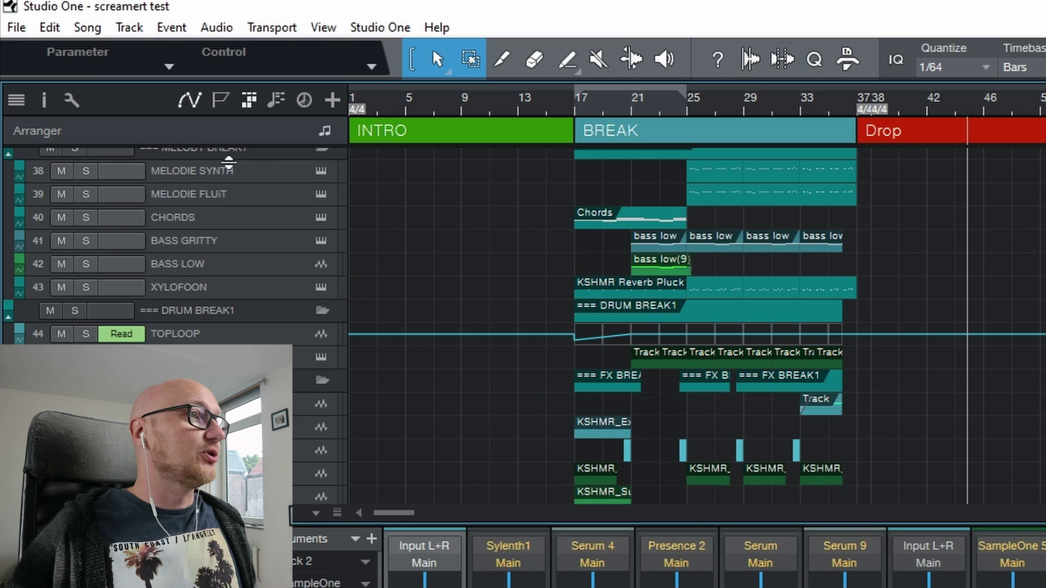
left_click(17, 27)
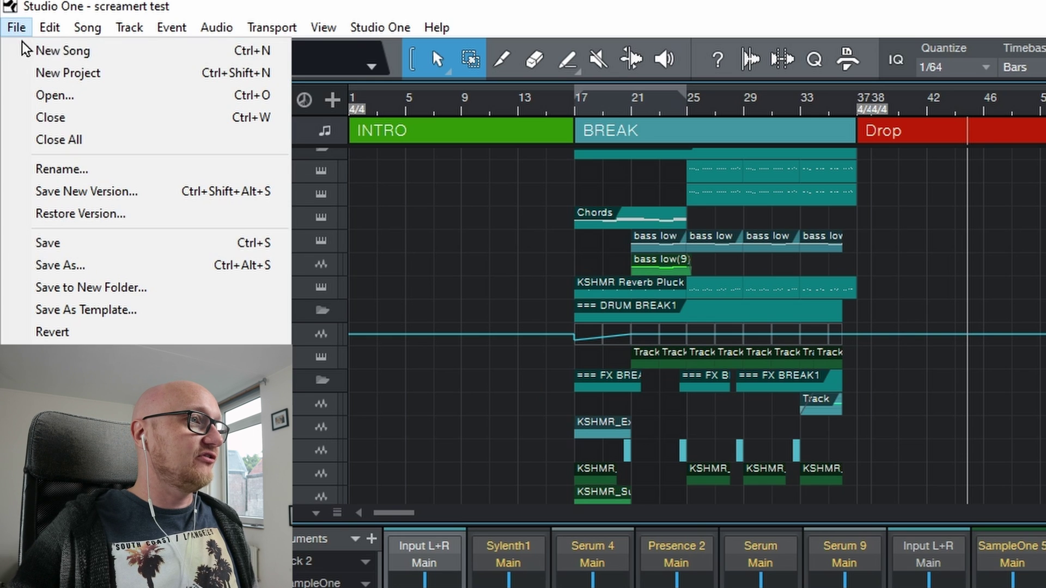
left_click(126, 250)
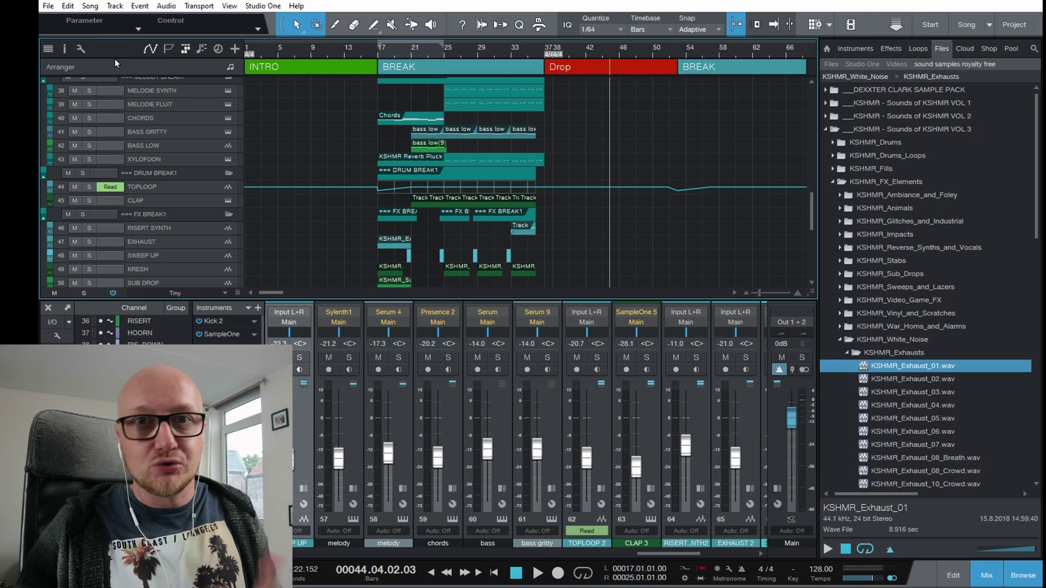
left_click(47, 7)
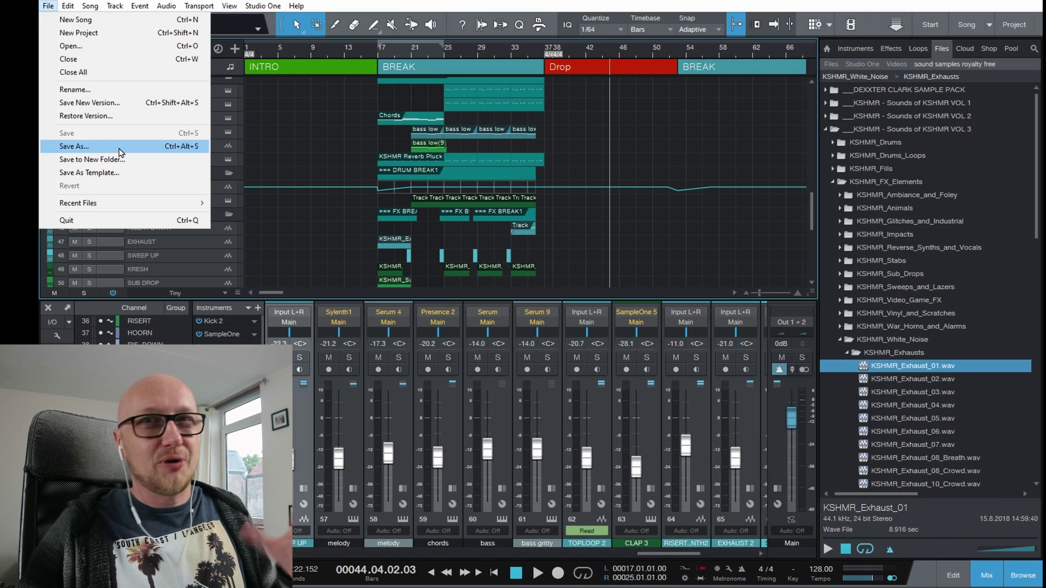
left_click(121, 149)
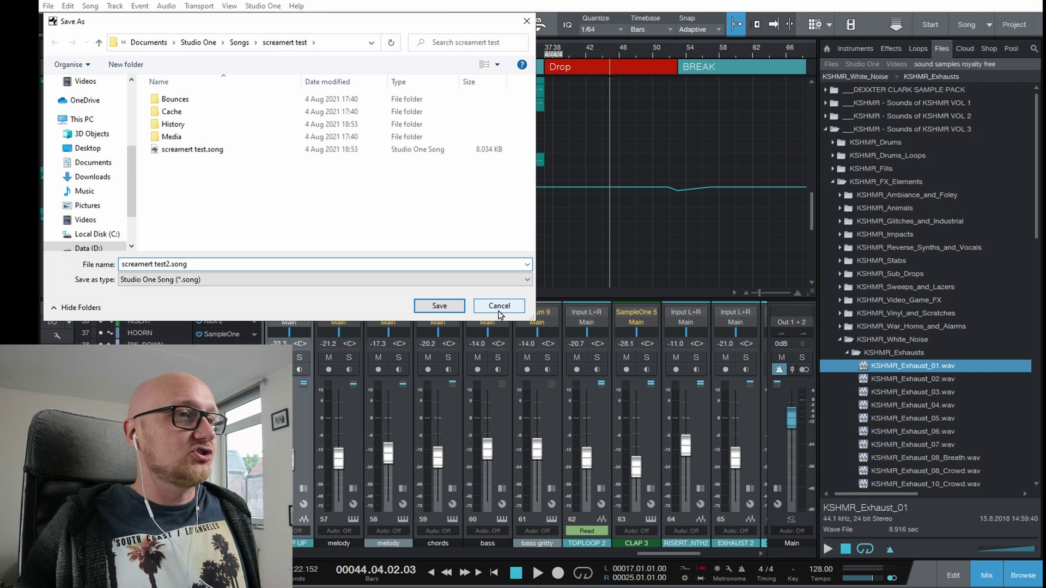
left_click(498, 306)
Save the song to a new folder under the name "screamert test boop" and open the resulting song folder.
left_click(48, 6)
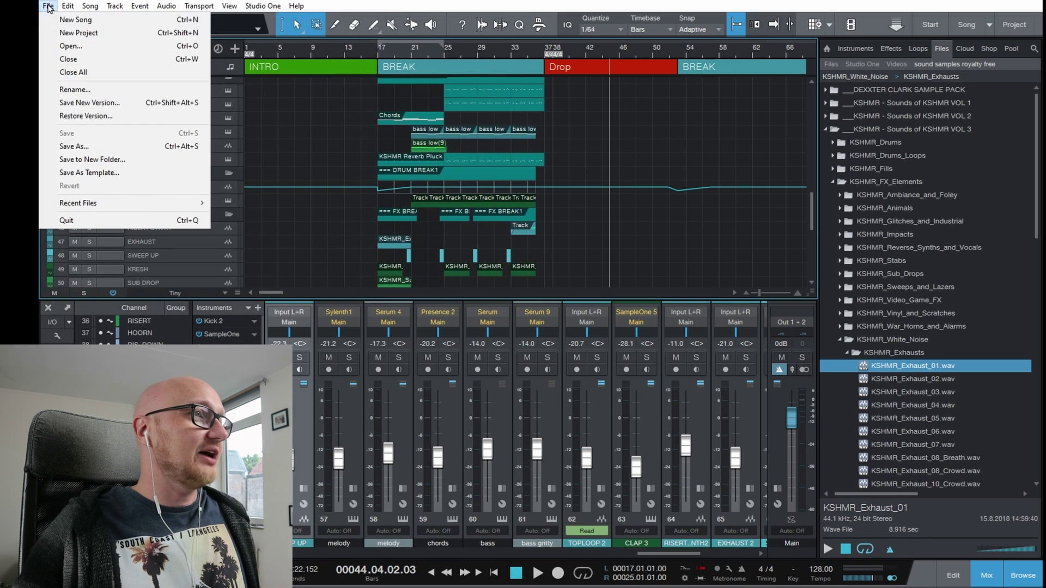
left_click(132, 162)
left_click(240, 43)
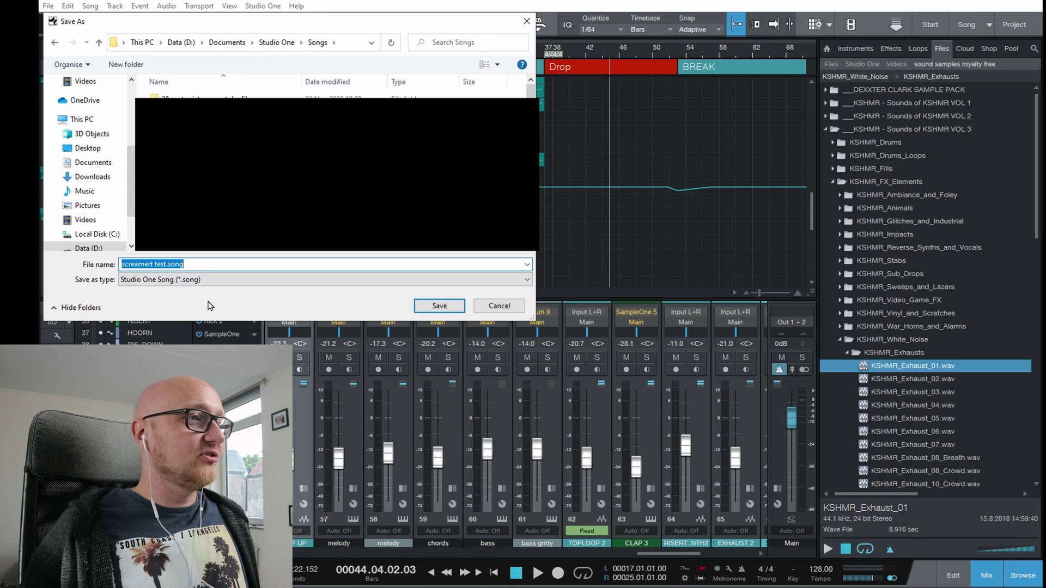
left_click(212, 265)
key("BackSpace")
key("BackSpace")
key("BackSpace")
key("BackSpace")
key("BackSpace")
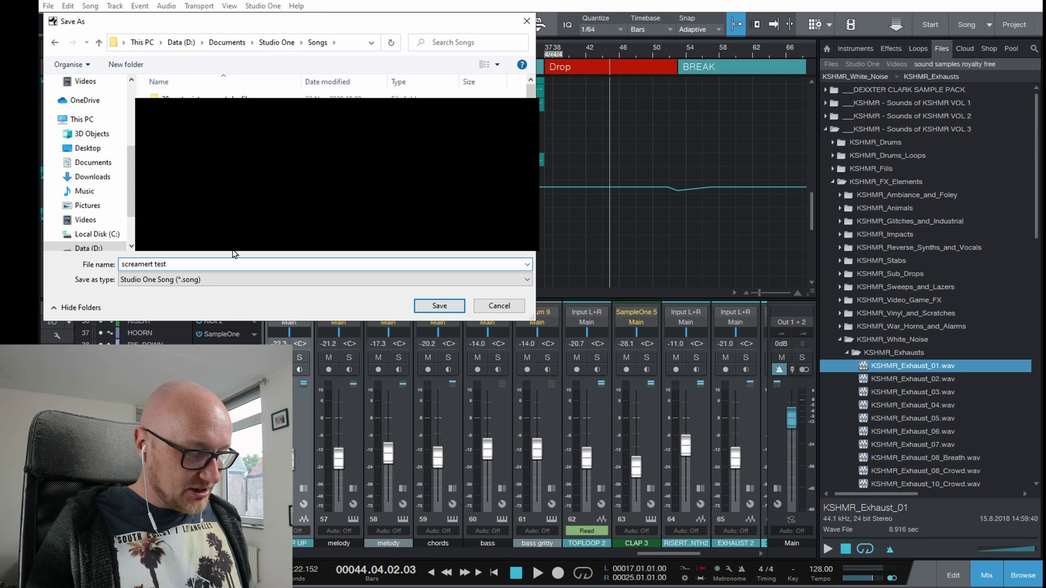
type("boop")
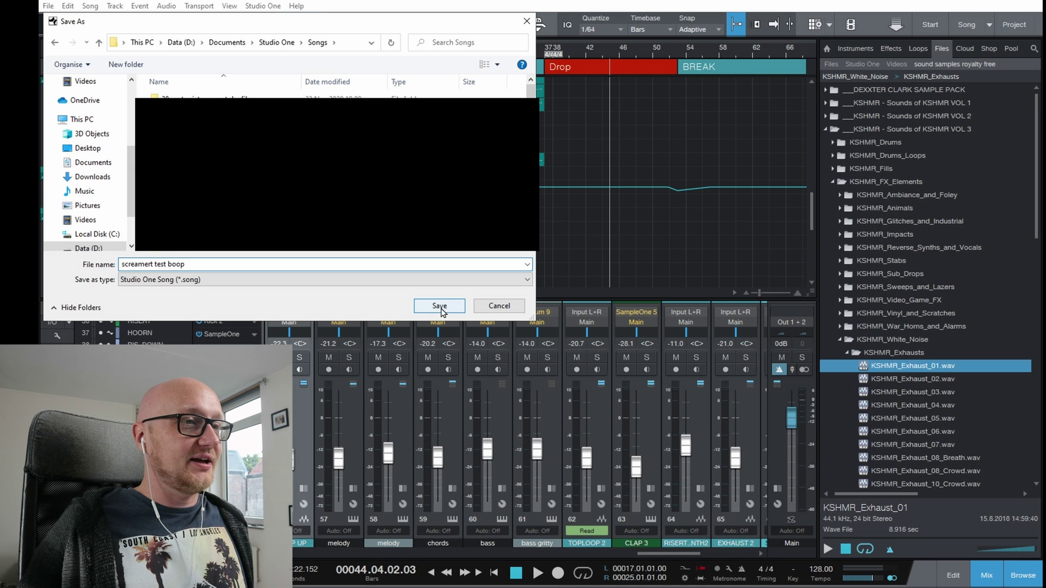
left_click(440, 307)
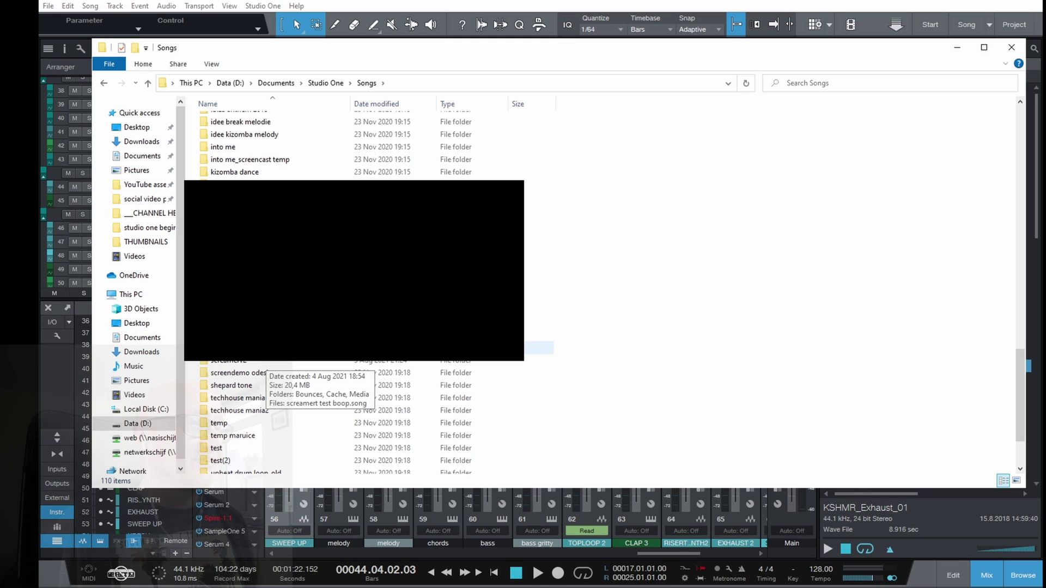
double_click(267, 349)
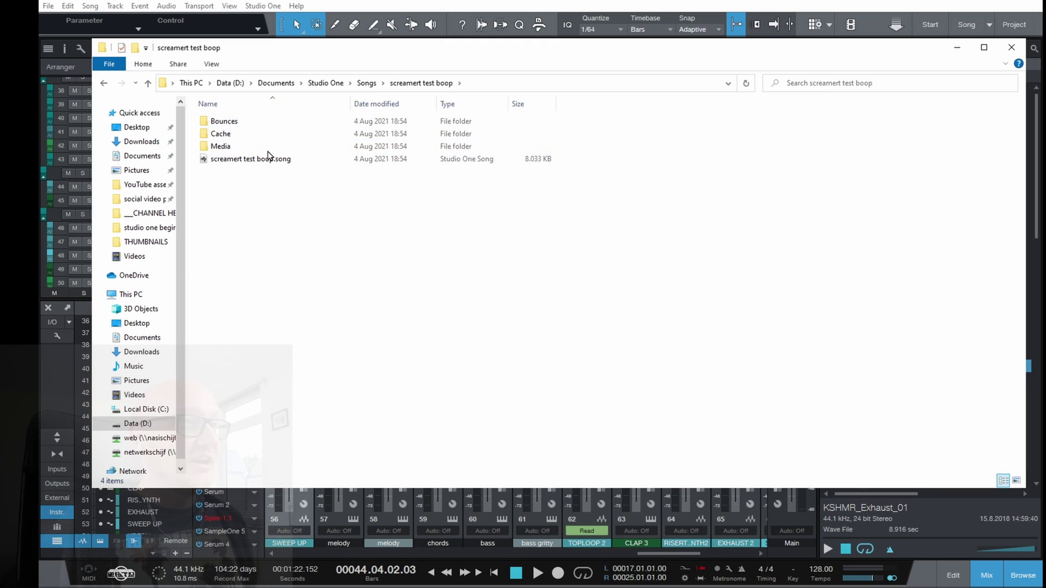
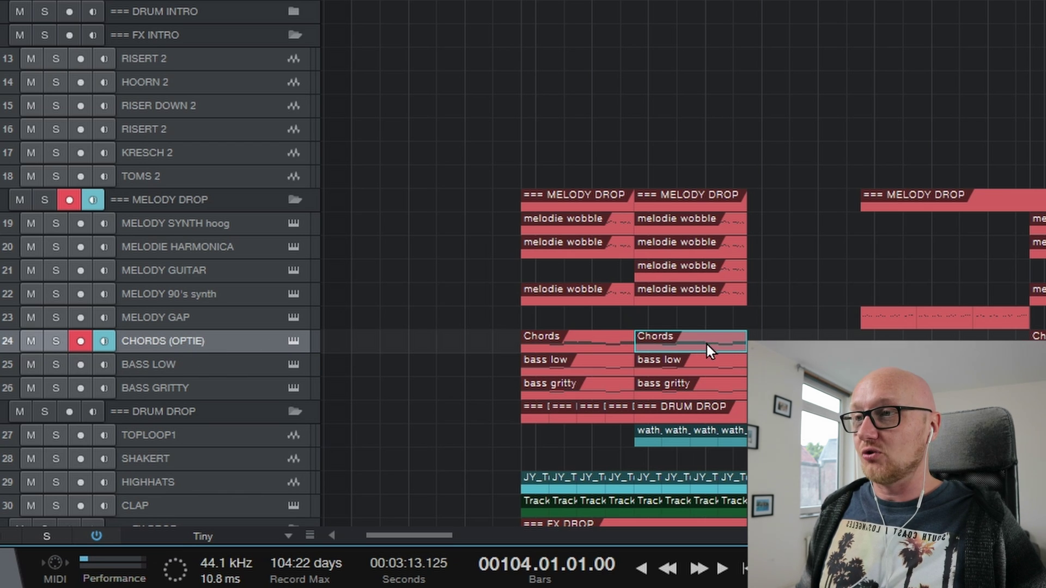
Select the second melodie wobble clip on the MELODY SYNTH hoog track and play the song from the Drop at bar 37.
left_click(675, 222)
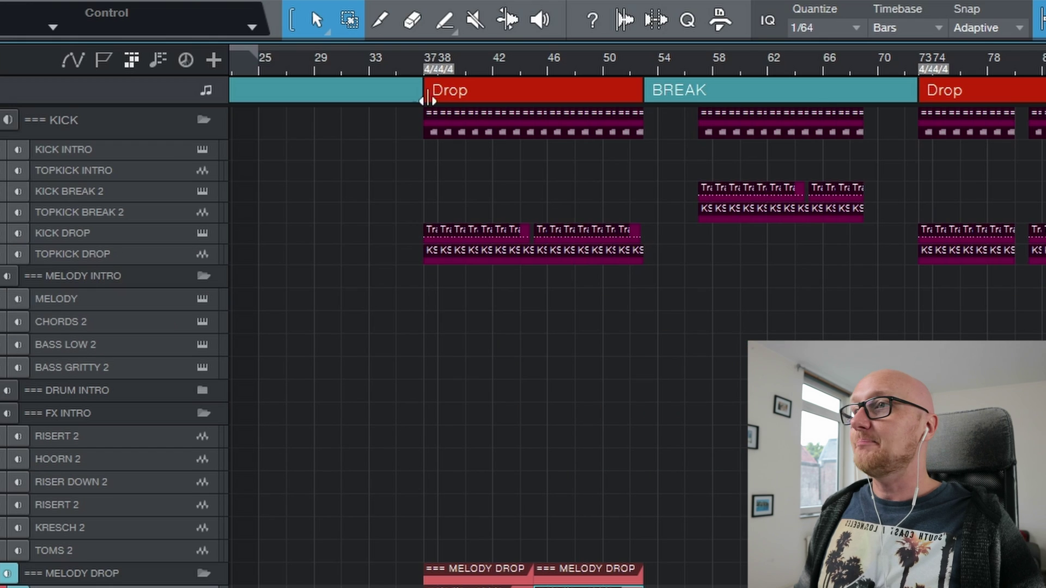
left_click(423, 64)
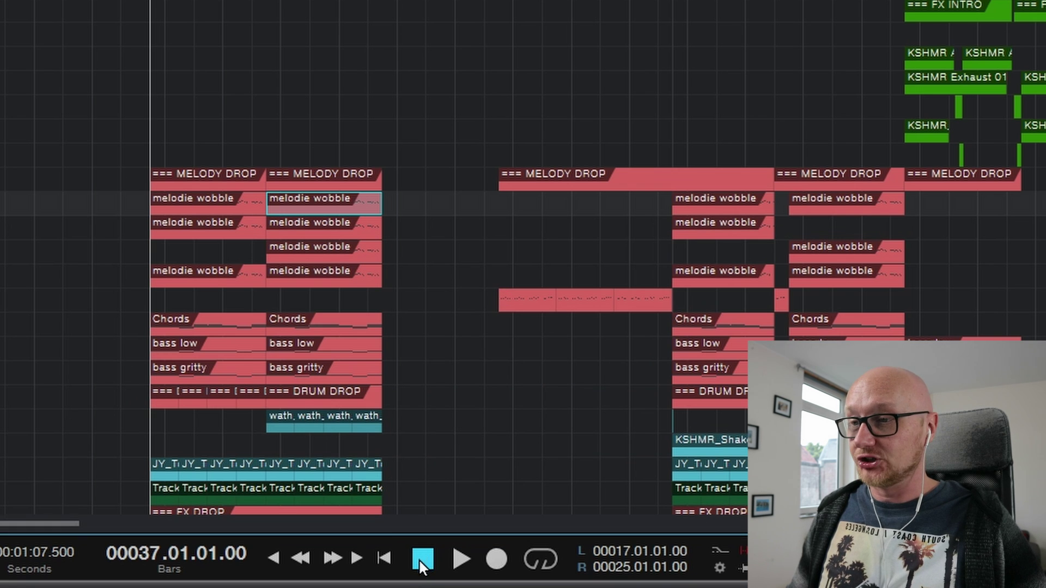
left_click(458, 560)
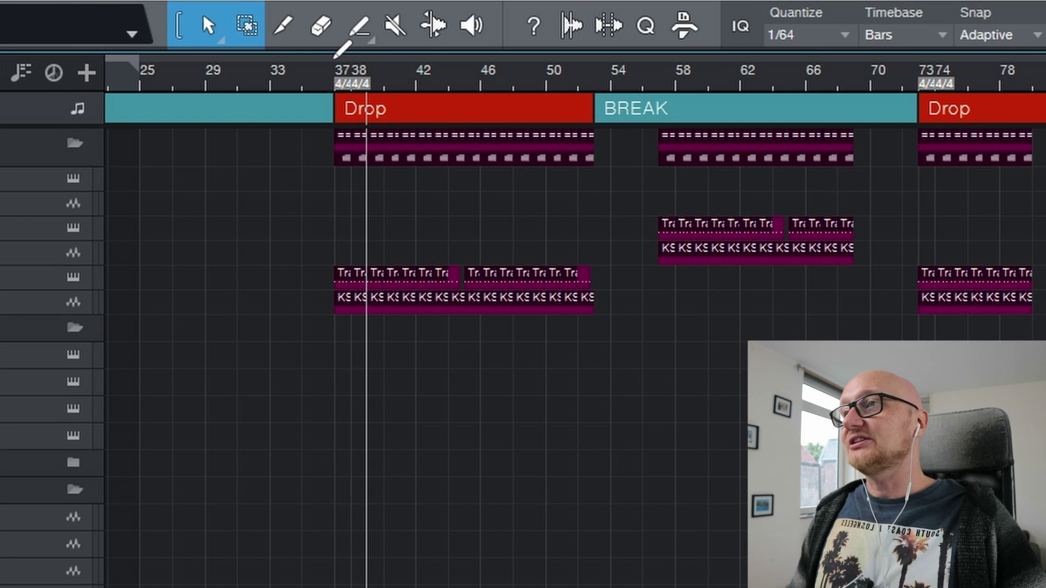
Set the loop range from bar 37 to bar 42, enable looping and play the looped section from its start.
mouse_move(332, 56)
left_mouse_down()
mouse_move(376, 40)
mouse_move(413, 67)
left_mouse_up()
key("KP_1")
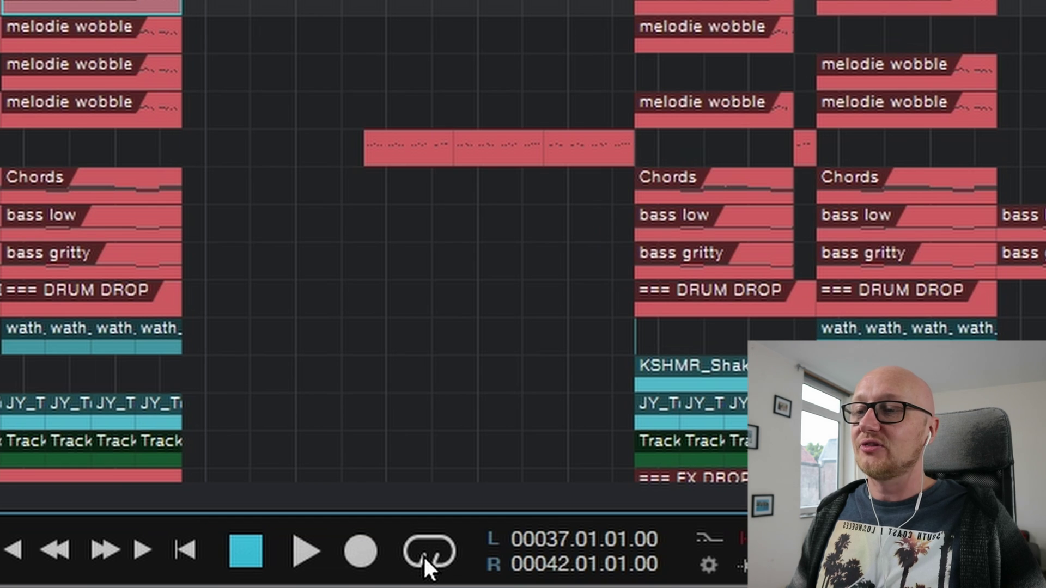
left_click(433, 548)
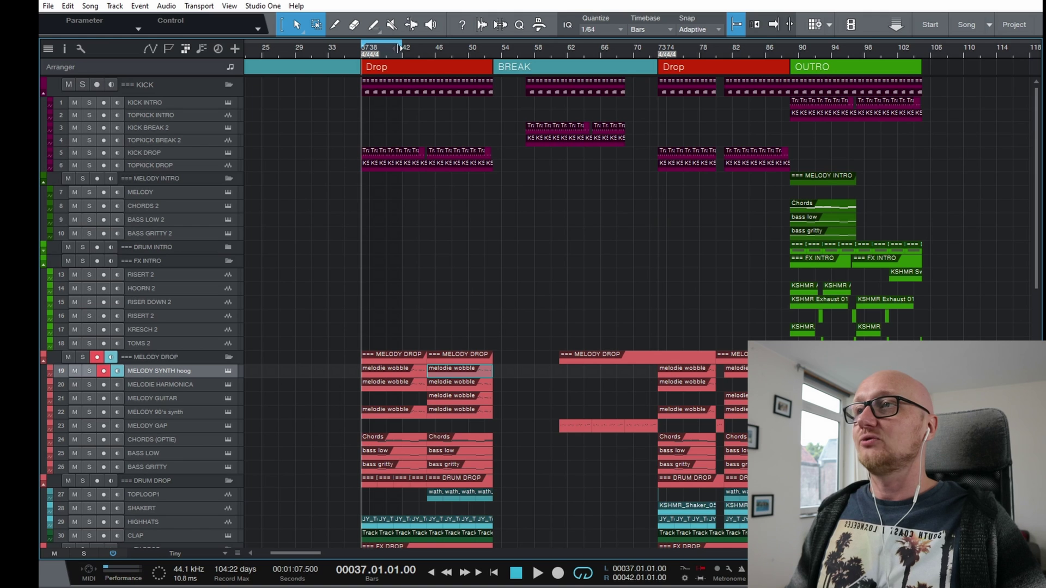
left_click(395, 51)
key("space")
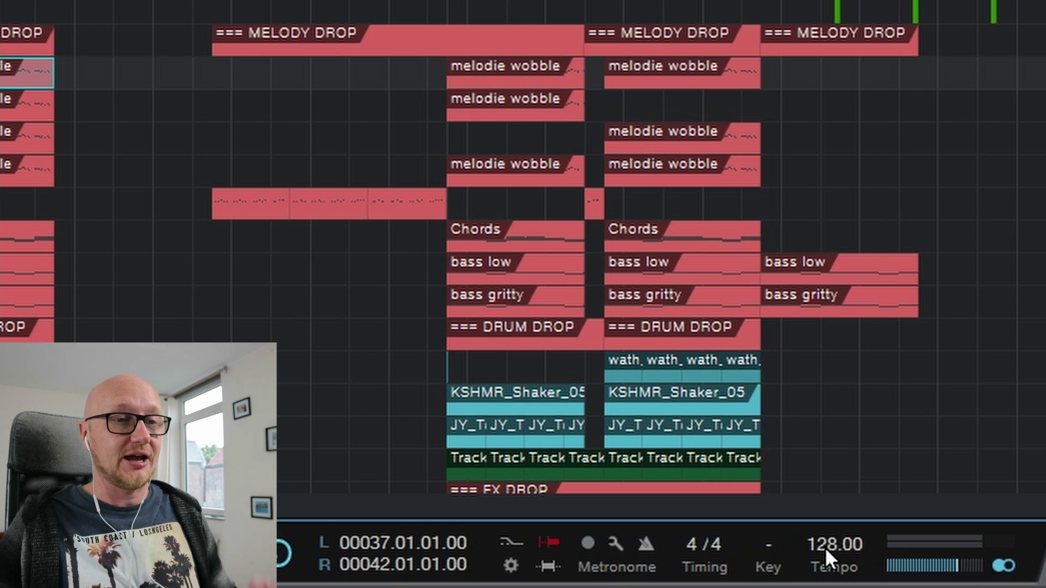
Set the song tempo to 150.
left_click(827, 549)
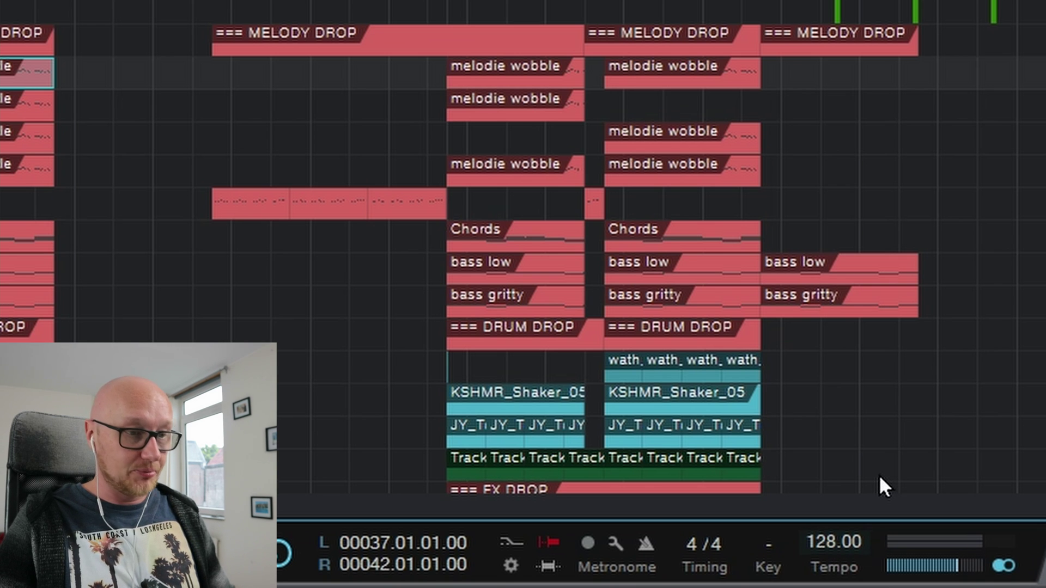
key("BackSpace")
type("5")
key("Delete")
type("0")
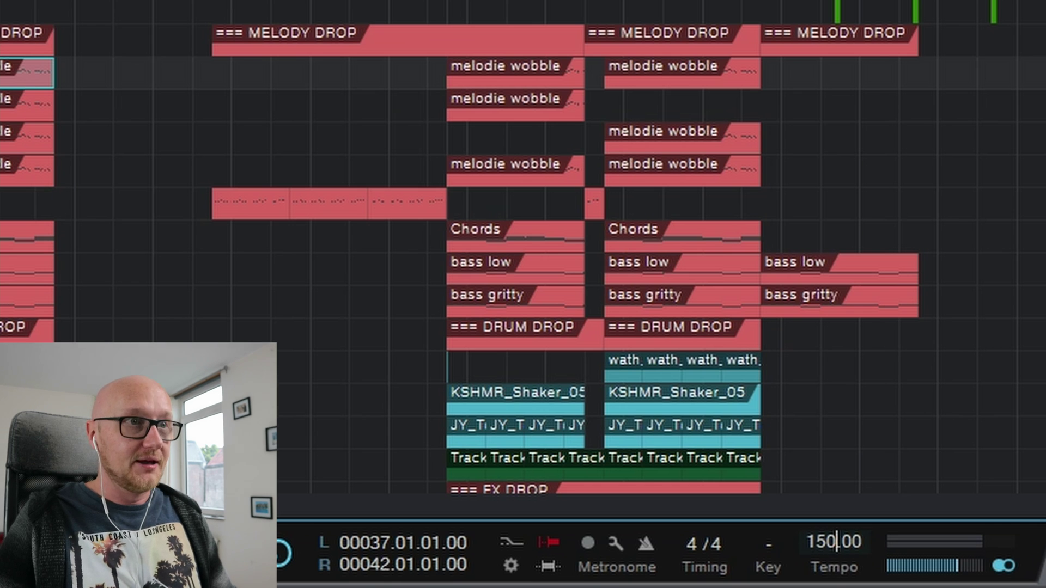
key("Return")
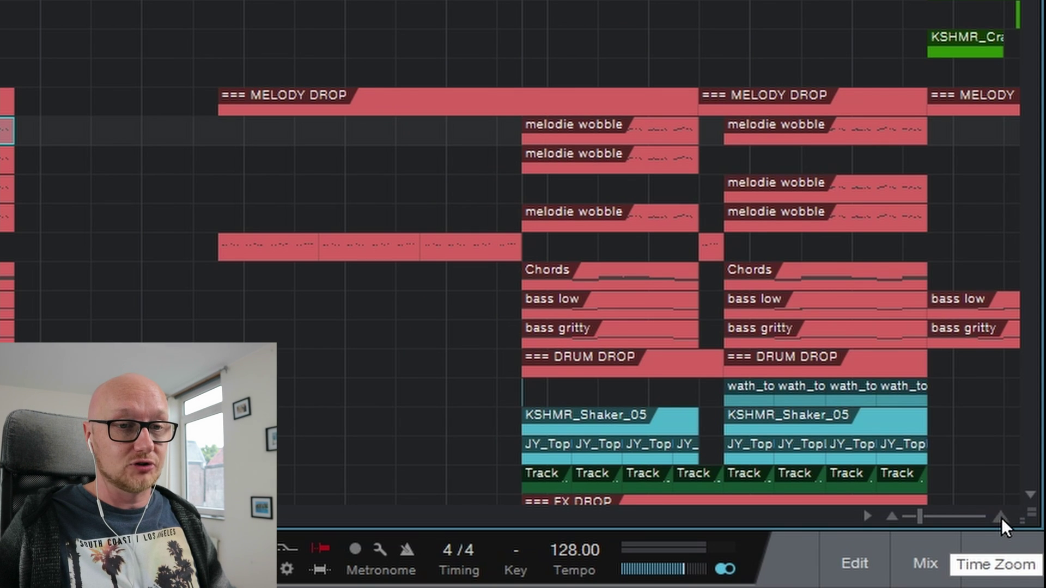
Zoom the arrangement's timeline in and out horizontally to compare close-up and overview displays.
left_click(1000, 517)
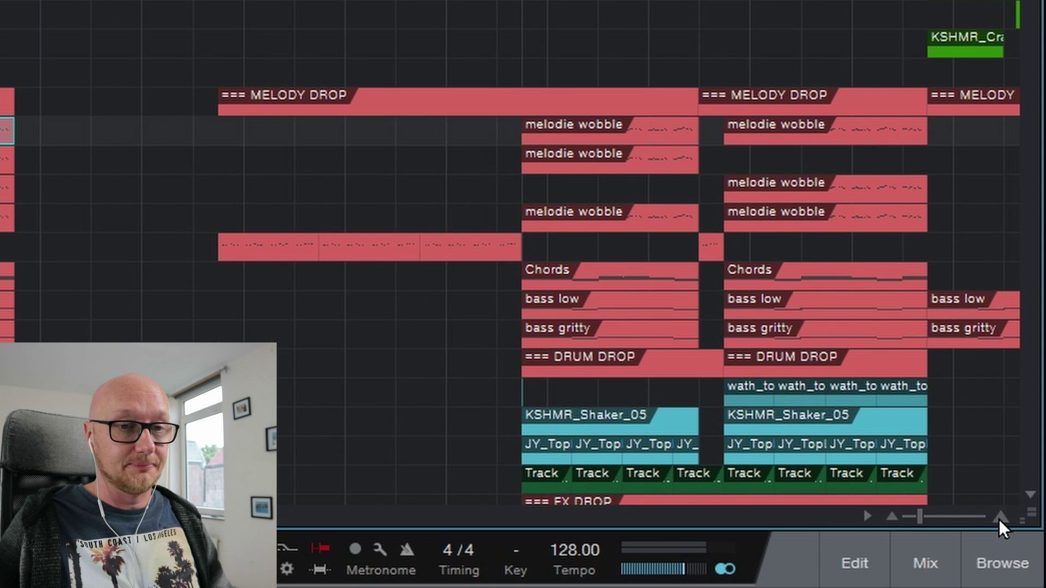
left_click(891, 516)
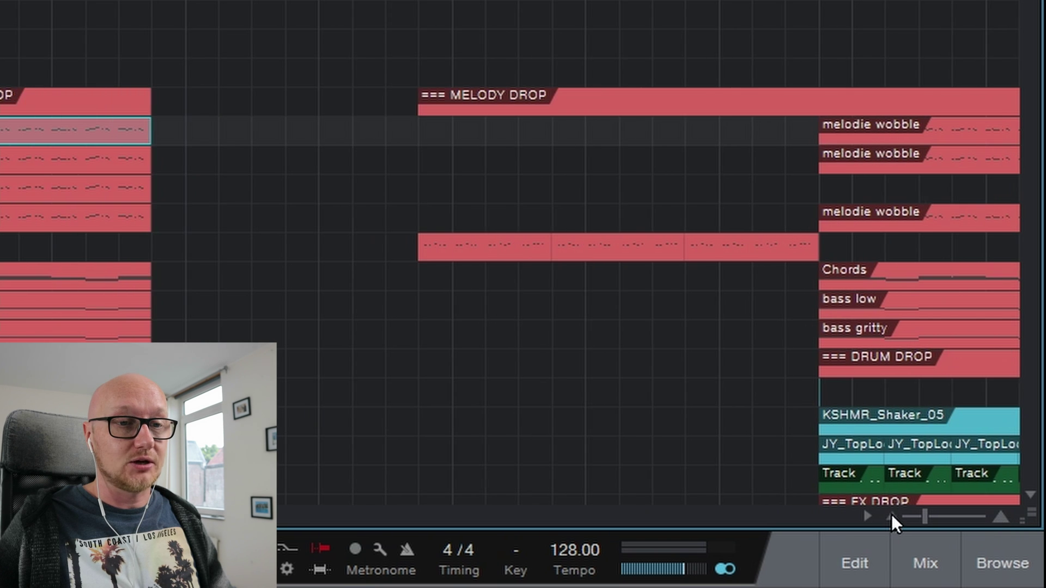
left_click(892, 516)
left_click(893, 516)
left_click(892, 516)
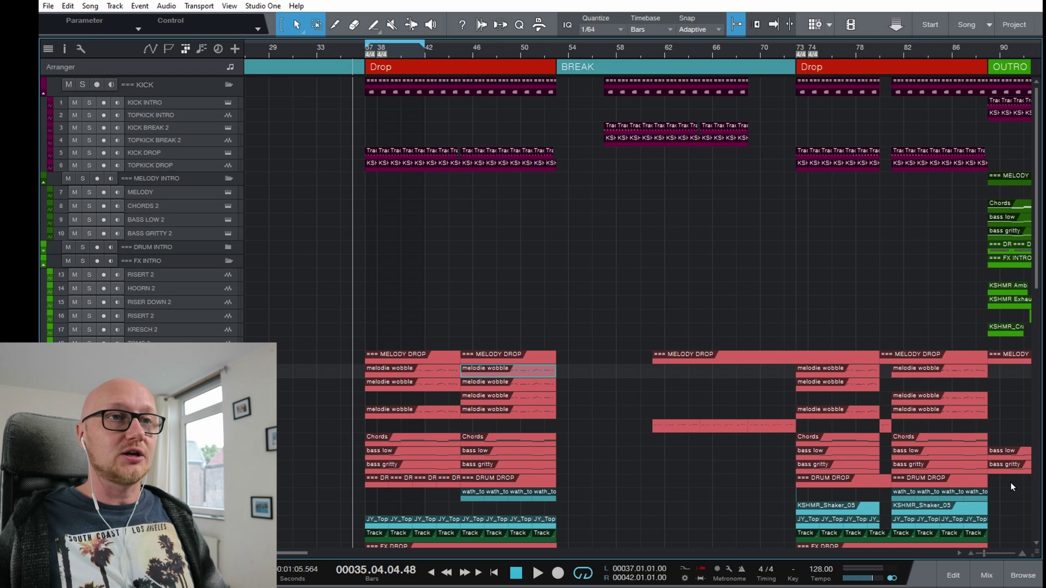
key("w")
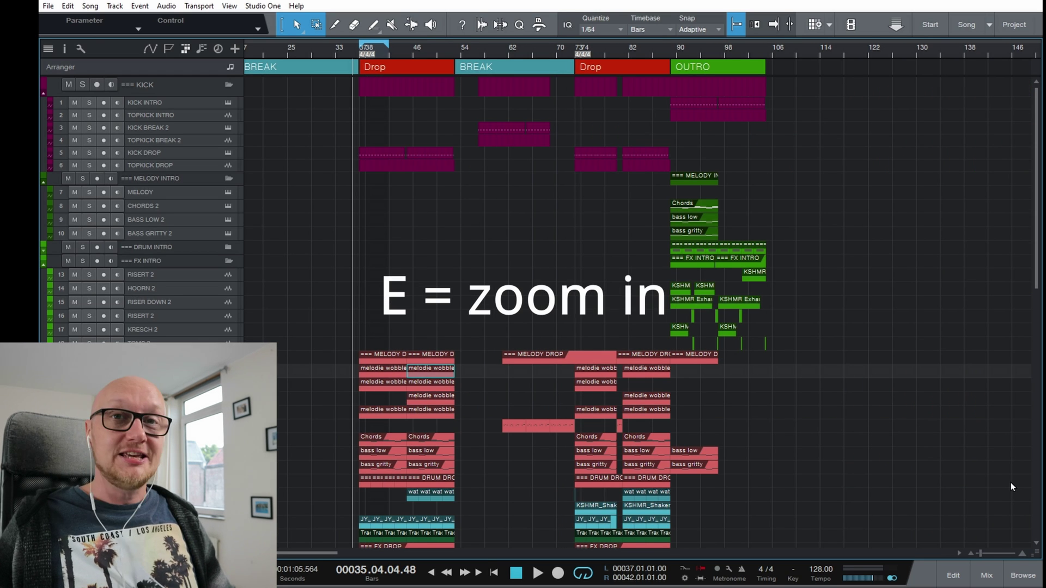
key("e")
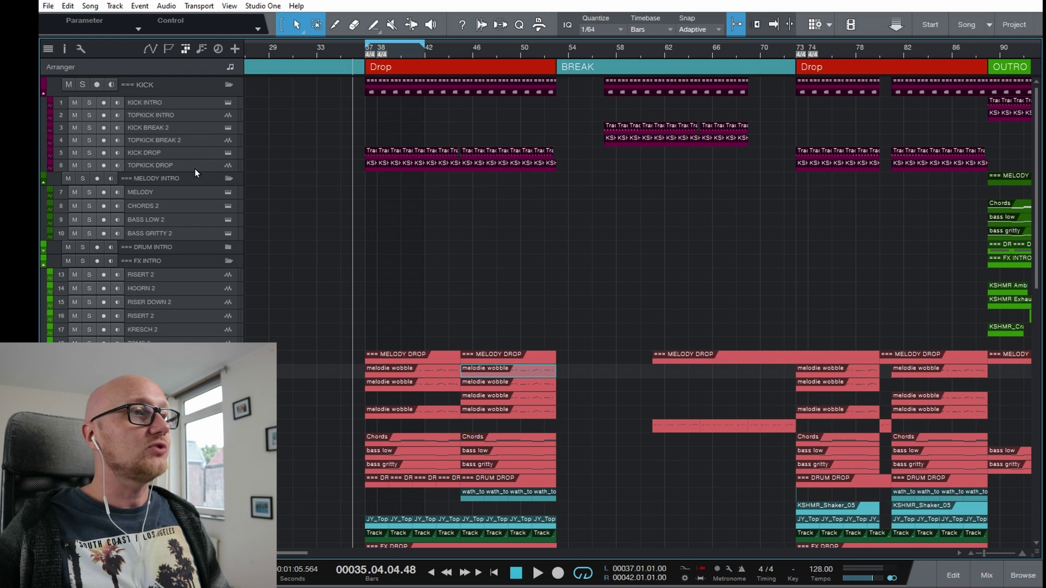
Enlarge the KICK INTRO track's height, and enlarge TOPKICK INTRO through TOPKICK DROP together as a group.
left_click_drag(197, 109, 199, 134)
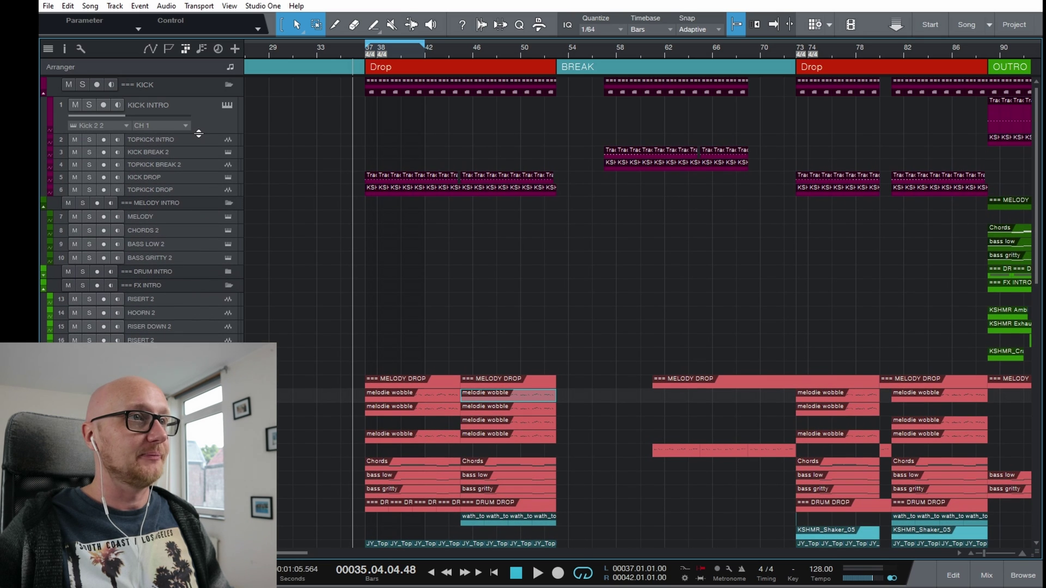
left_click(199, 140)
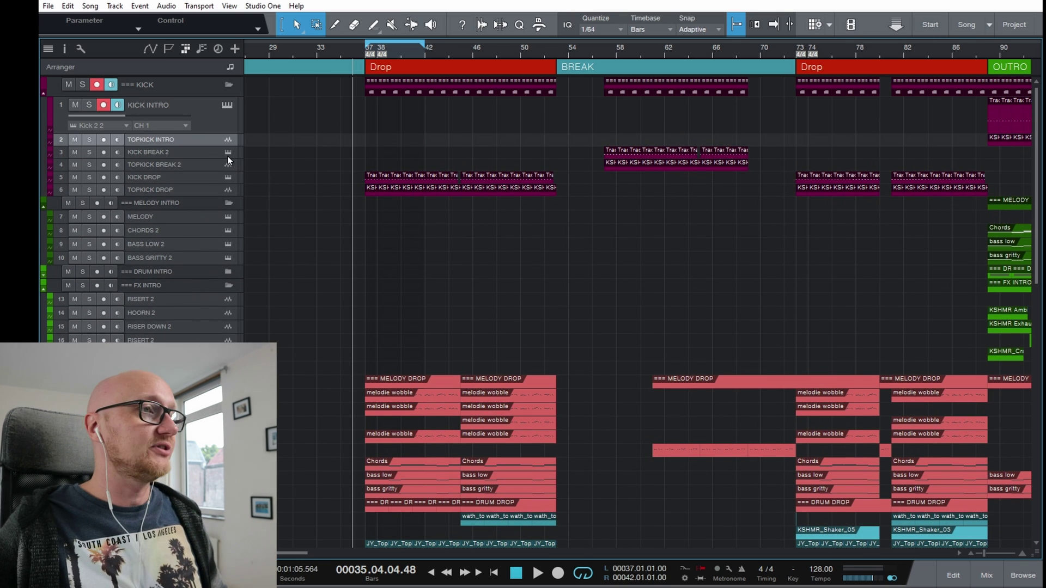
left_click_drag(204, 158, 205, 195)
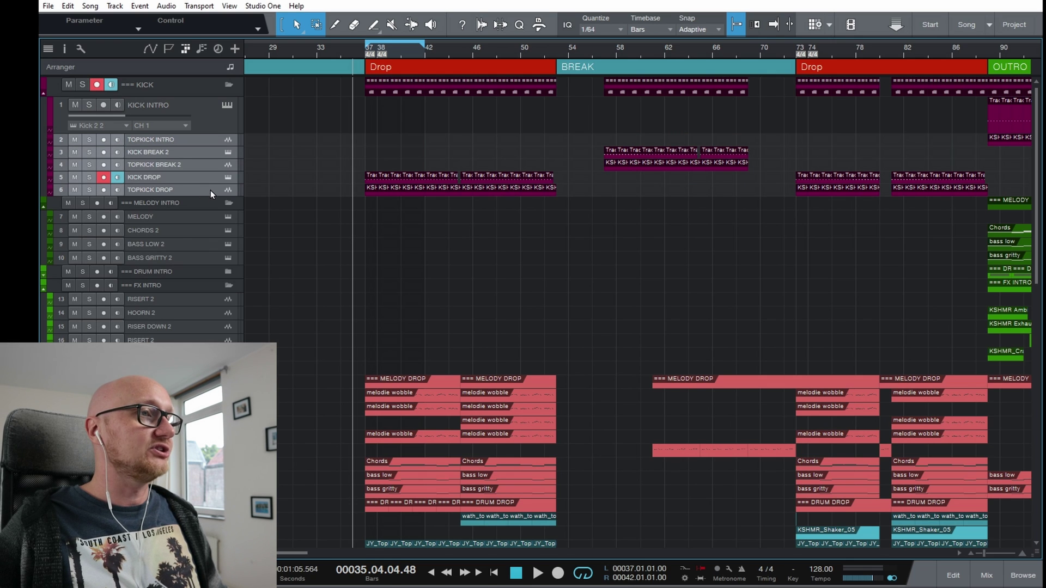
left_click_drag(209, 147, 210, 164)
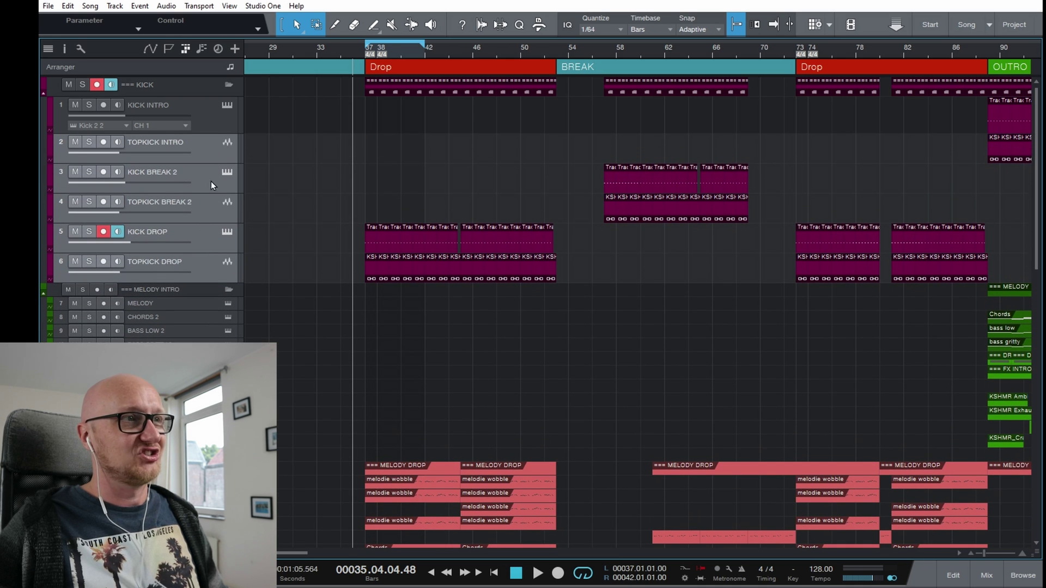
Add one mono audio track named "riser" directly below the KICK INTRO track.
left_click(193, 115)
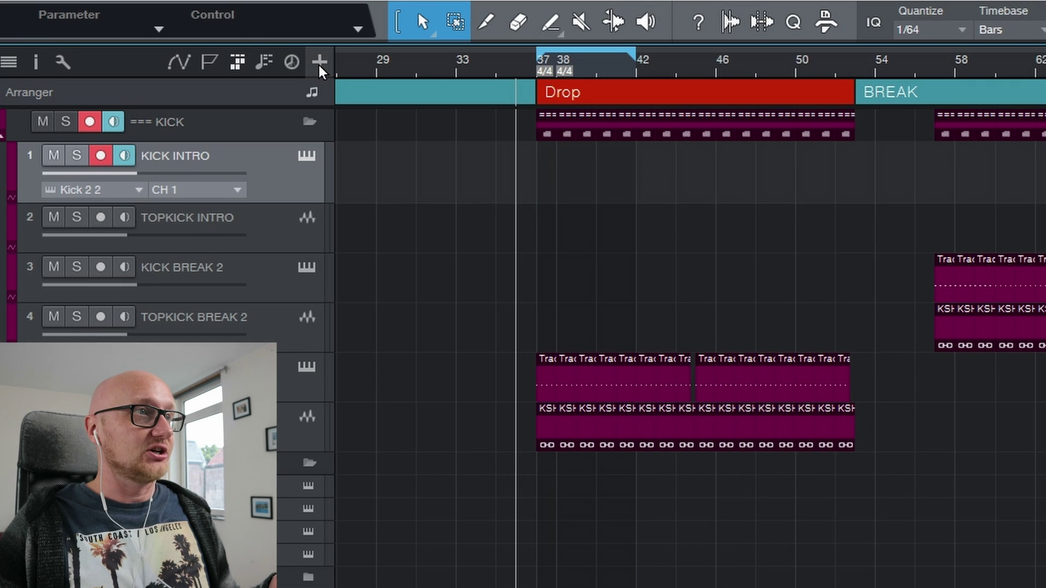
left_click(320, 62)
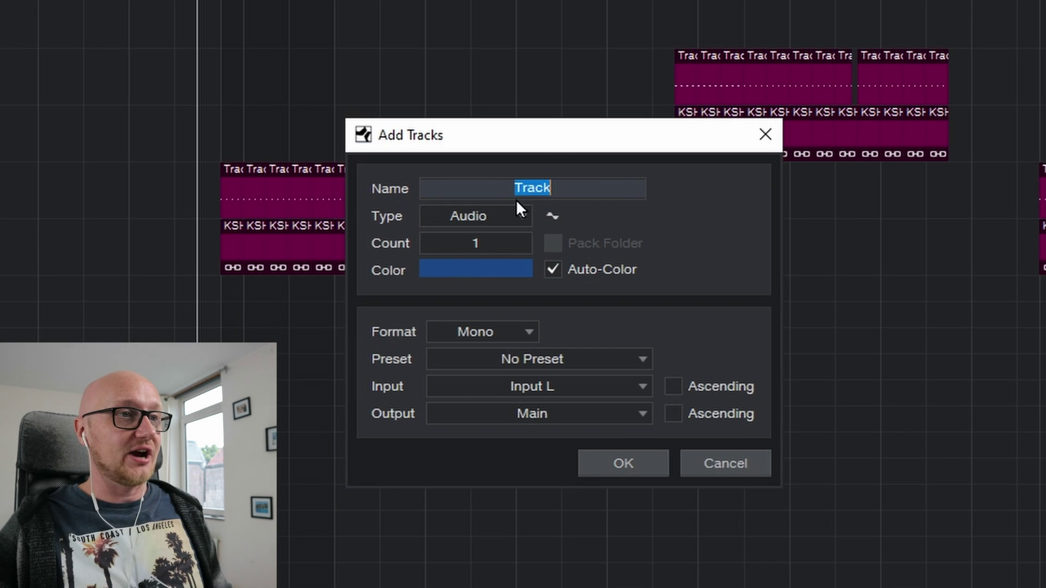
type("riser")
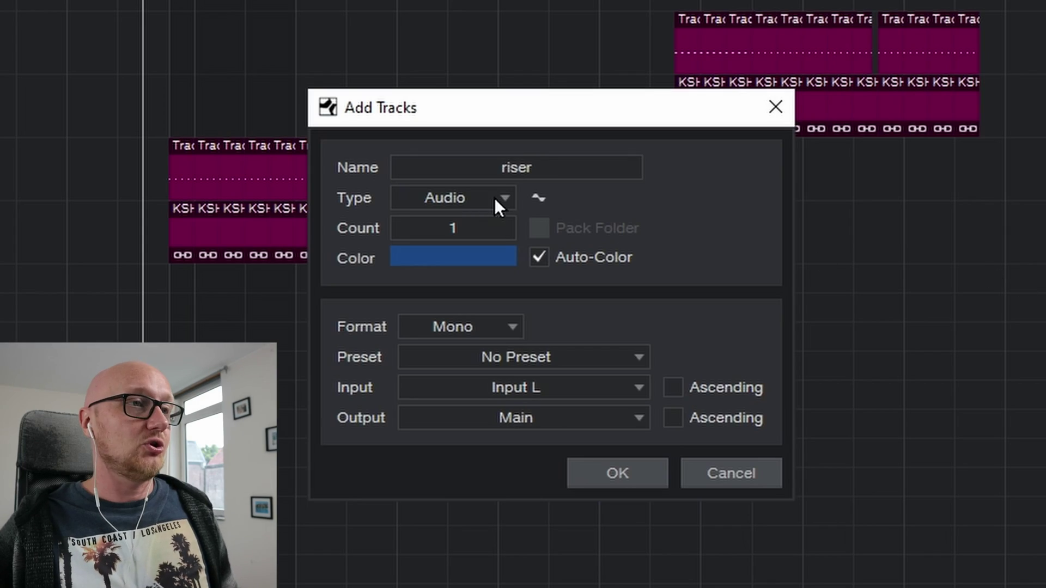
left_click(501, 198)
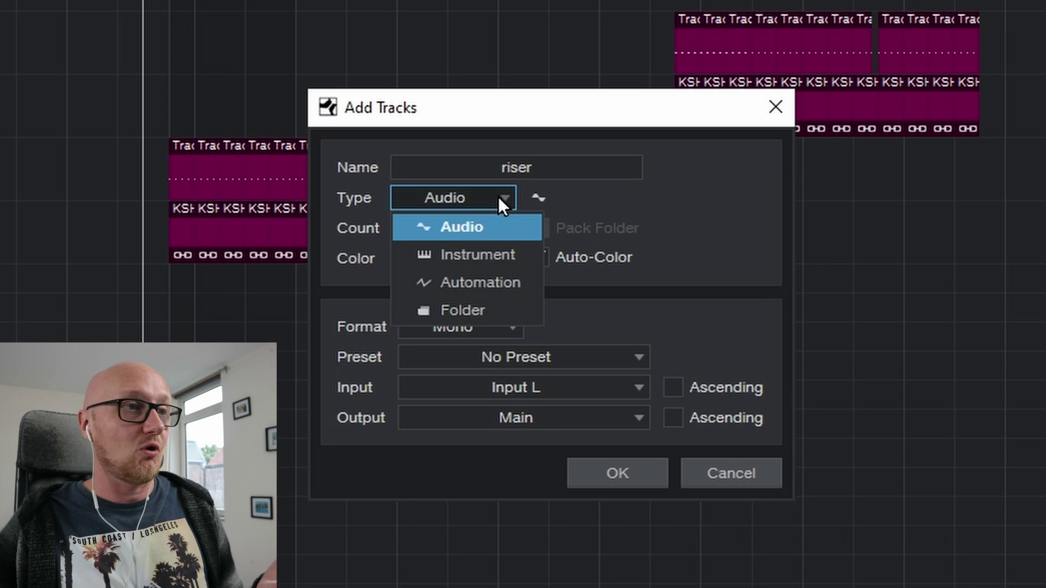
left_click(522, 257)
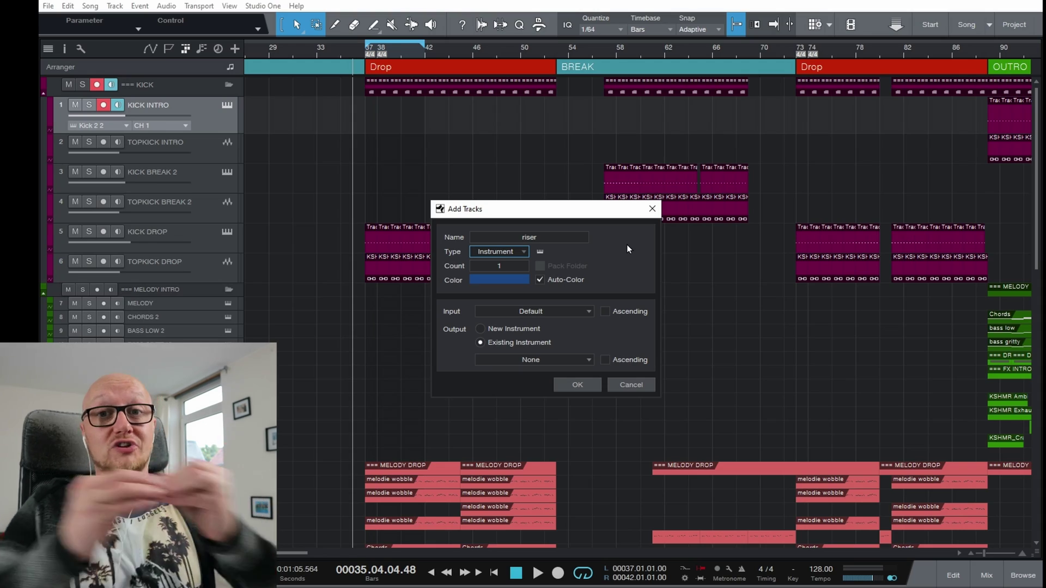
left_click(520, 252)
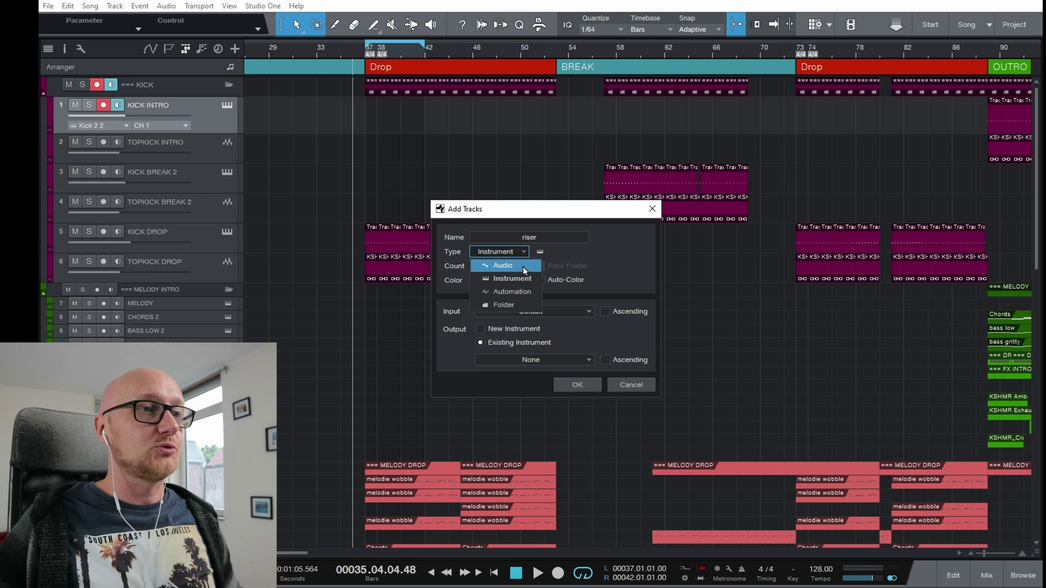
left_click(521, 267)
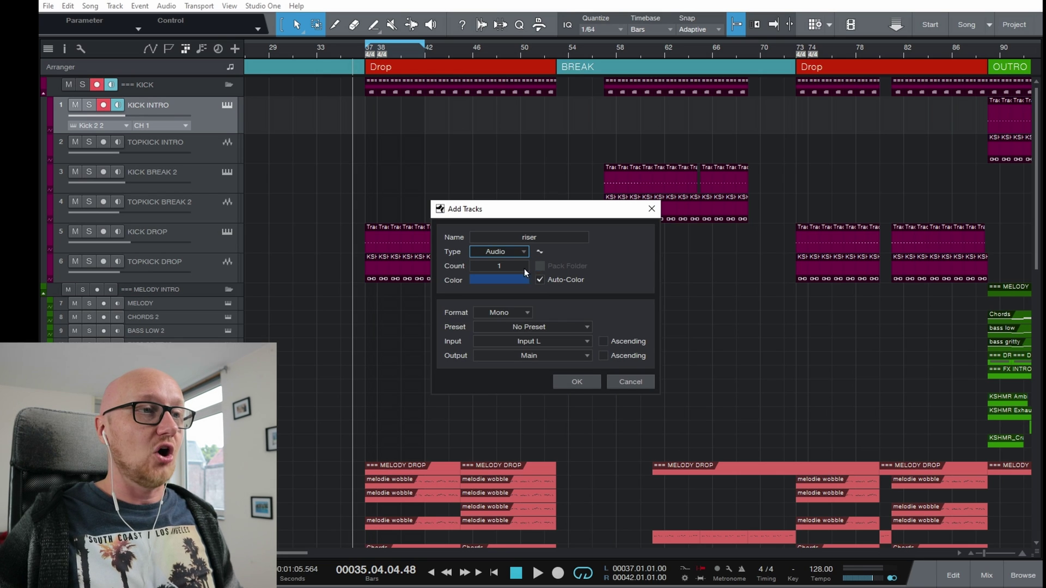
left_click(574, 384)
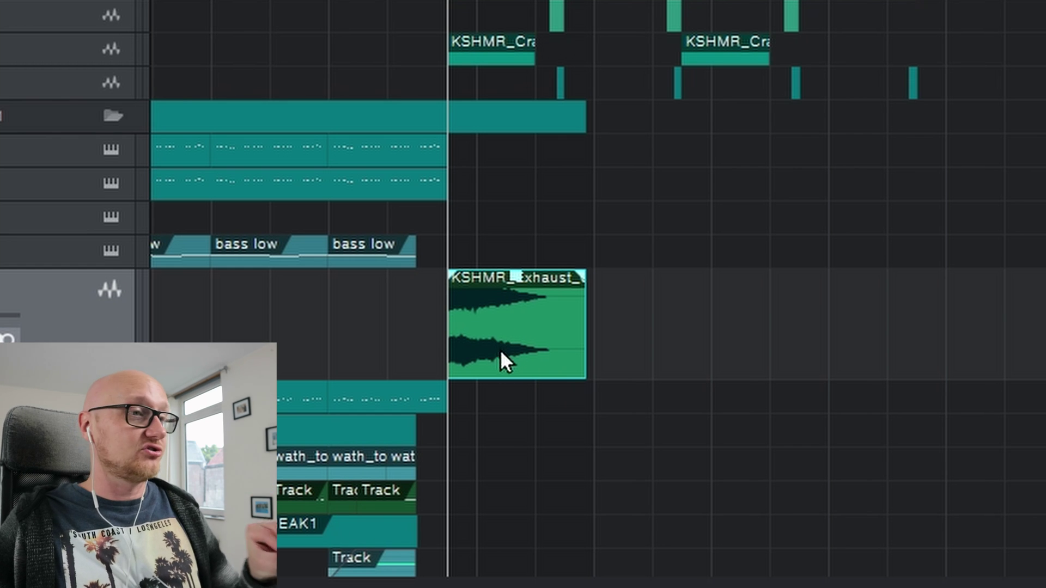
Move the KSHMR_Exhaust audio clip from bar 37 into the BREAK section.
left_click_drag(475, 348, 520, 340)
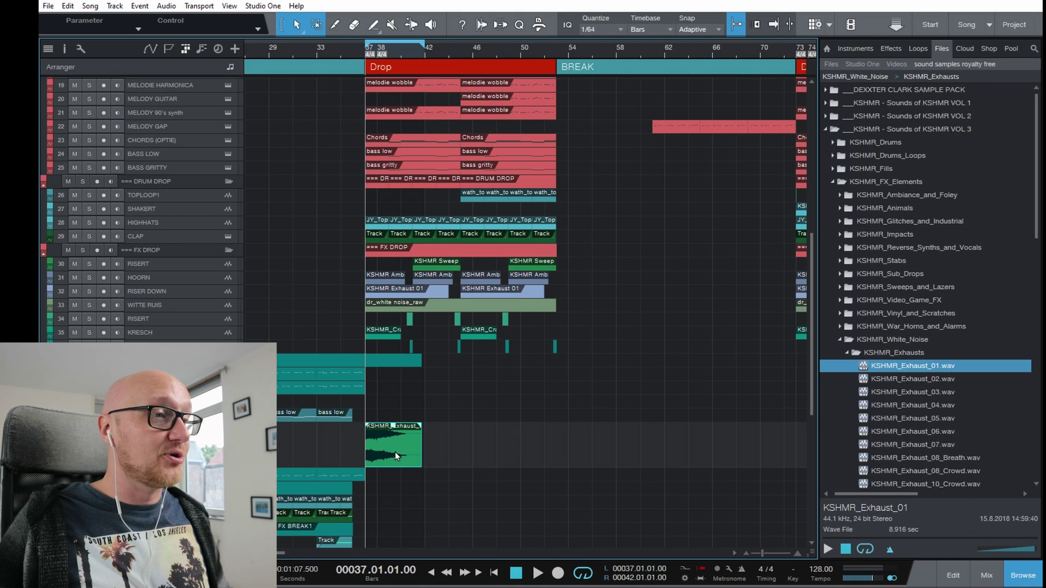
left_click_drag(389, 453, 597, 338)
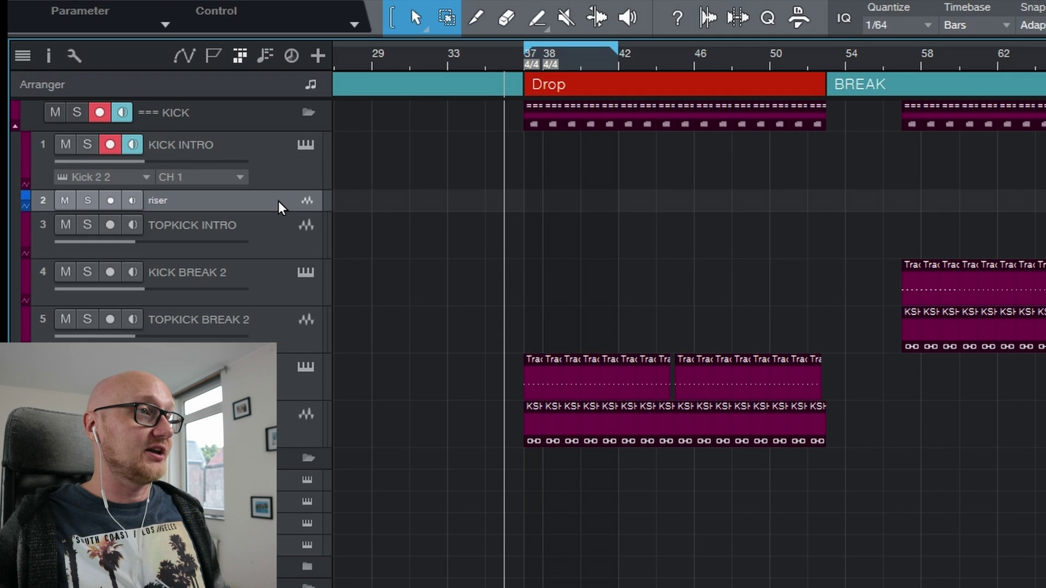
Remove the riser track, and remove the KICK INTRO track together with its instrument.
right_click(279, 201)
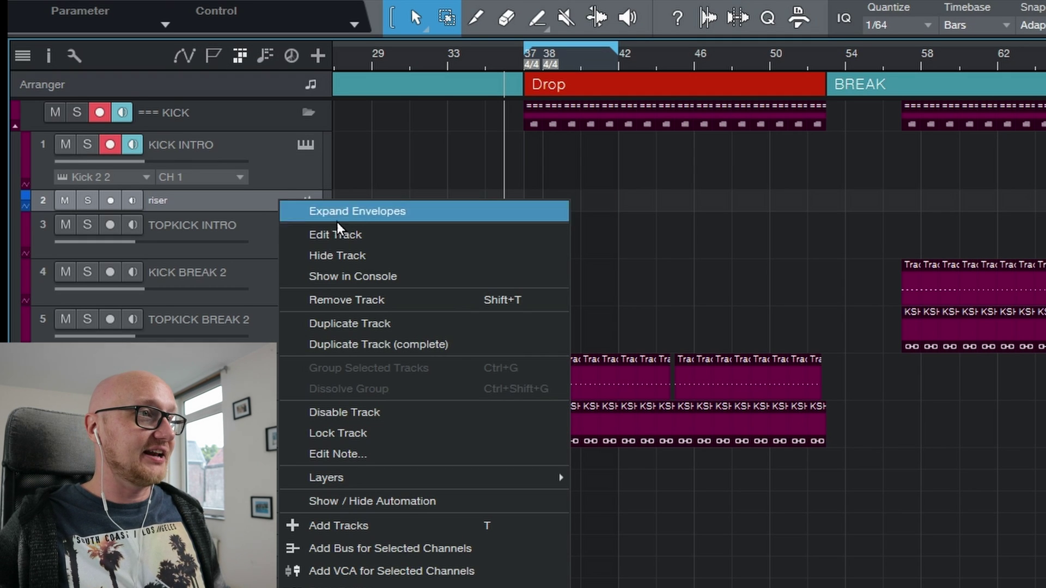
left_click(365, 301)
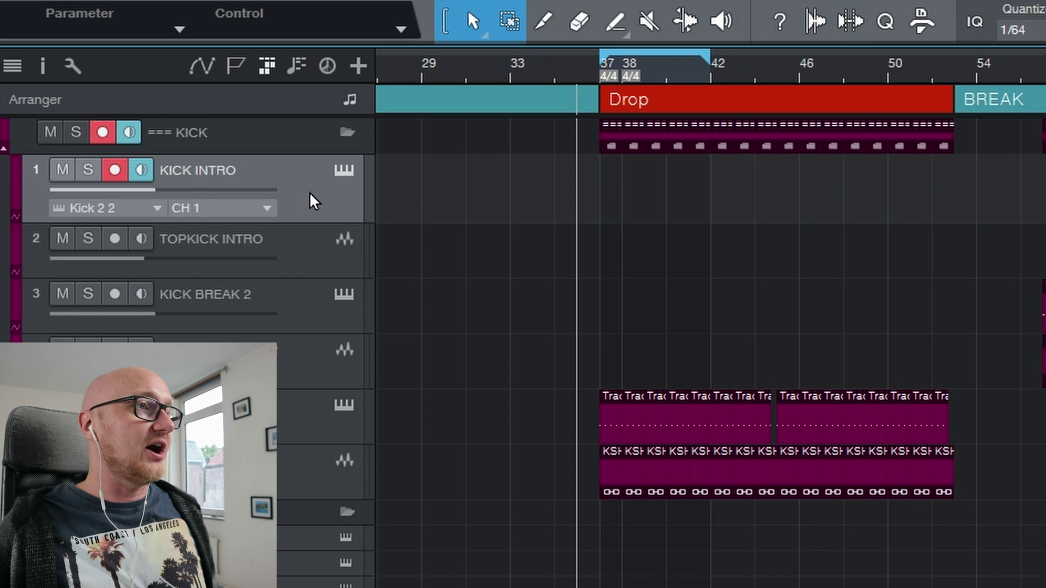
right_click(210, 117)
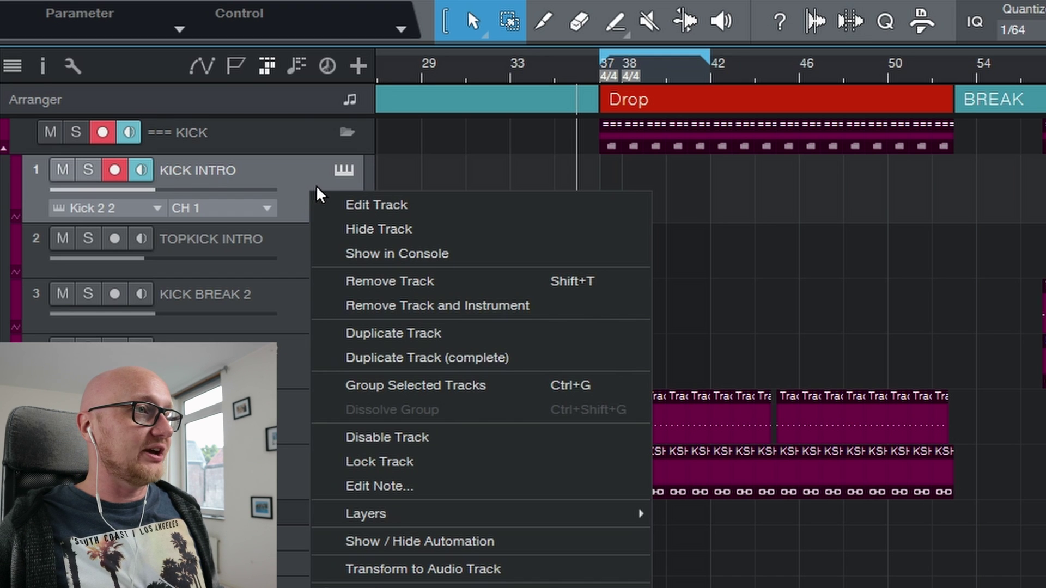
left_click(430, 306)
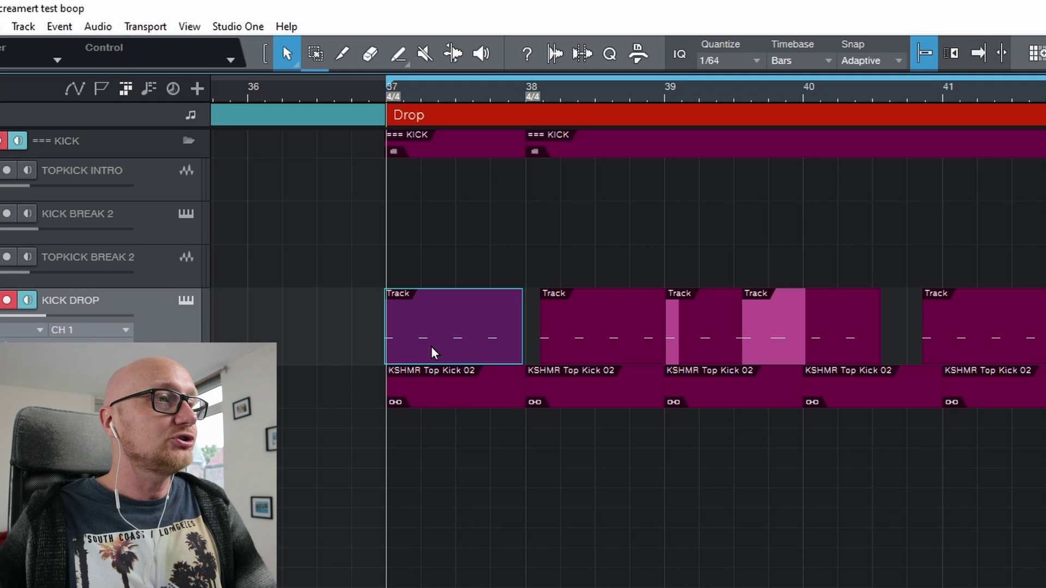
Move the first KICK DROP clip at bar 37 down to a track in the MELODY INTRO folder, and undo that move.
left_click_drag(431, 350, 489, 487)
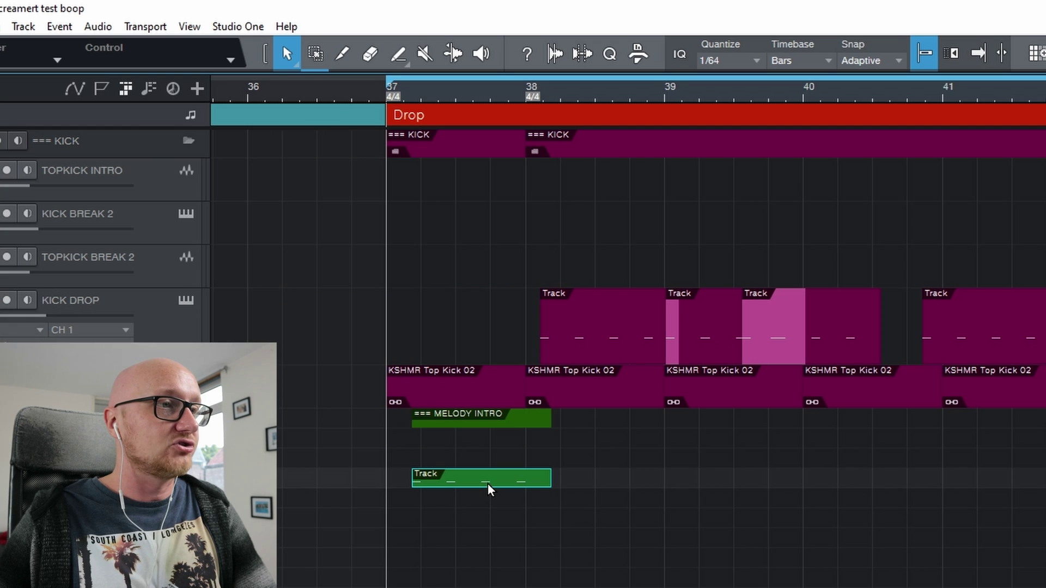
key("ctrl+z")
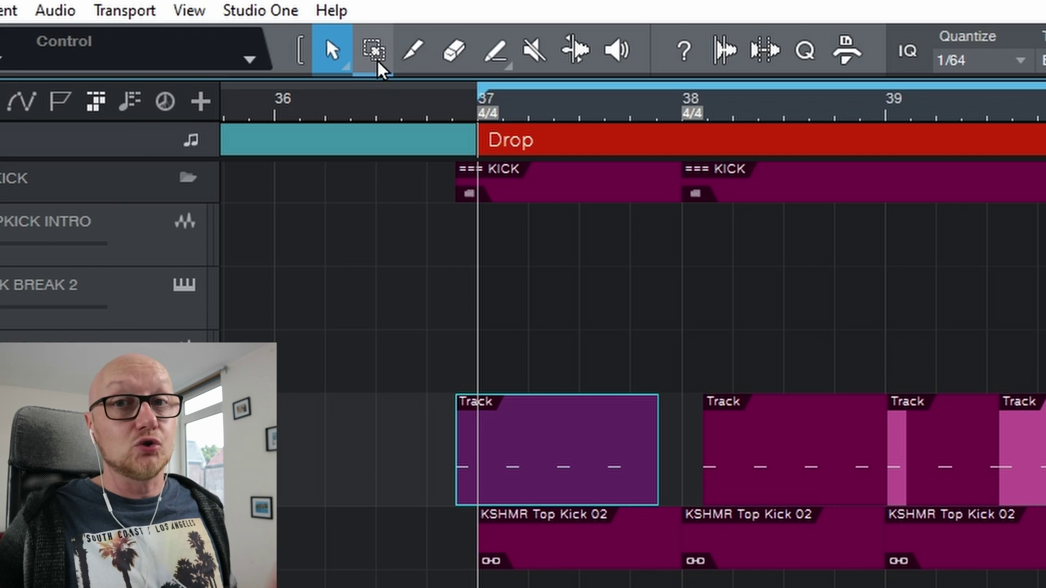
Use the Range tool to cut out the end of the first KICK DROP clip and move that piece to bar 36.
left_click(376, 52)
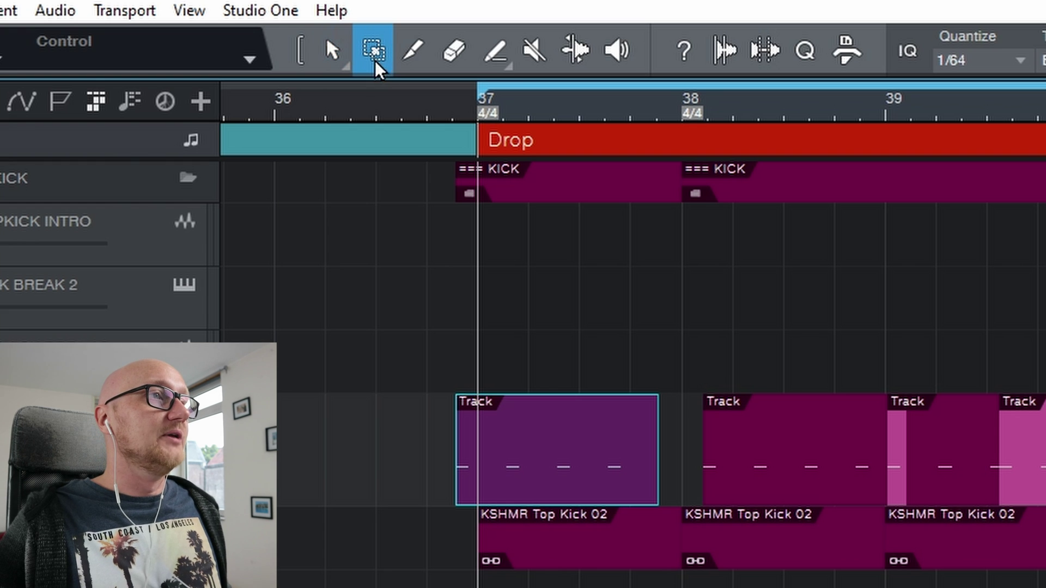
left_click_drag(542, 414, 344, 463)
left_click(333, 51)
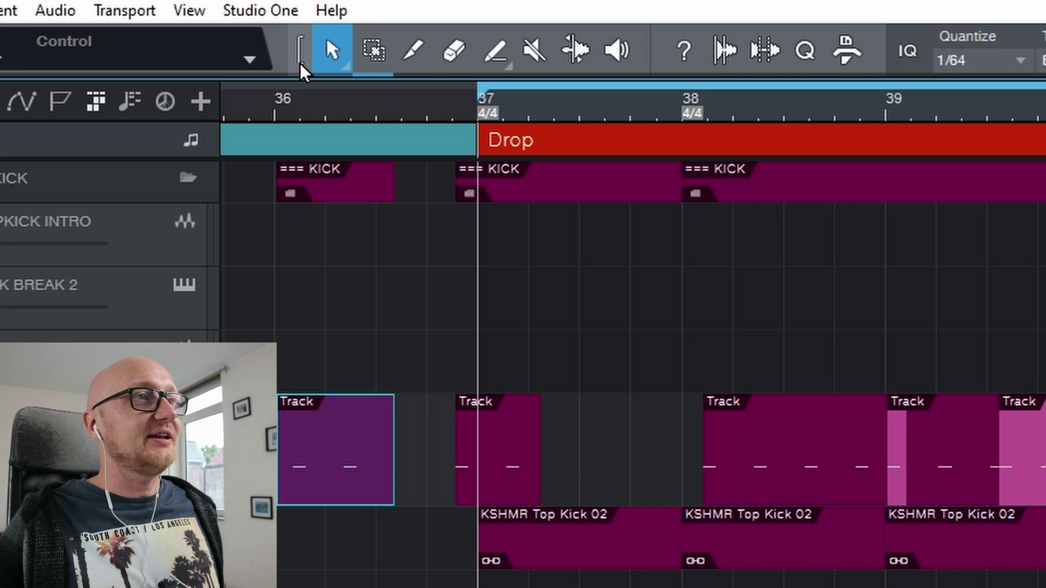
Link the Arrow and Range tools, and split the KICK DROP piece at bar 36 into two separated clips.
left_click(299, 46)
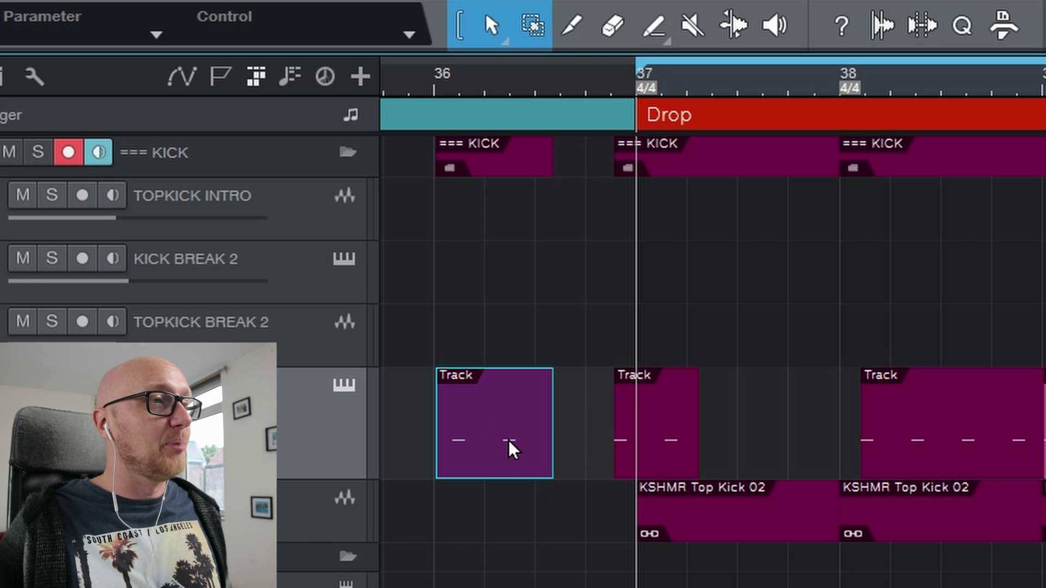
mouse_move(500, 464)
left_mouse_down()
mouse_move(542, 462)
mouse_move(494, 465)
left_mouse_up()
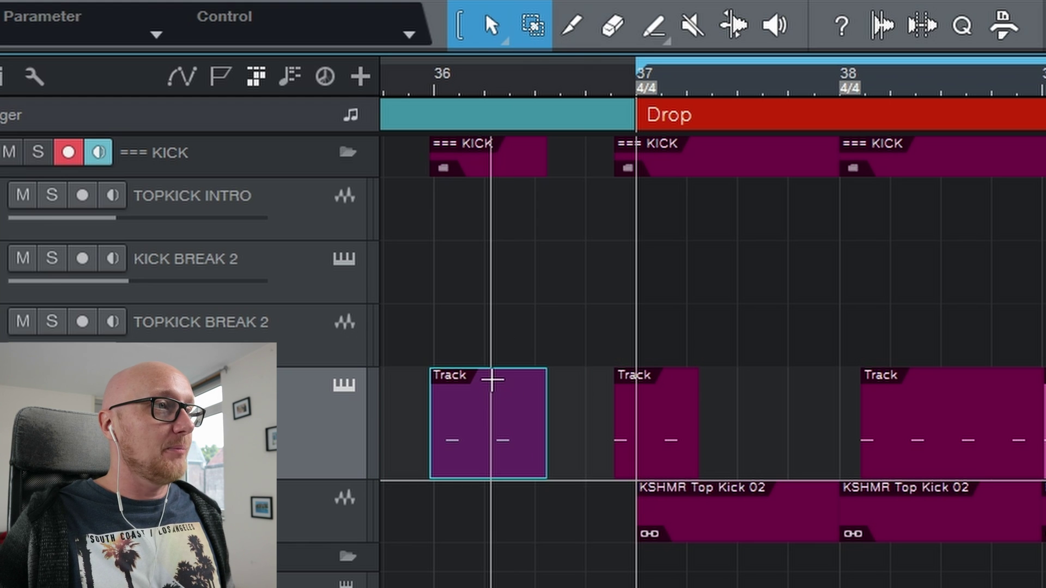
left_click_drag(493, 388, 565, 475)
left_click(475, 459)
left_click_drag(475, 458, 502, 462)
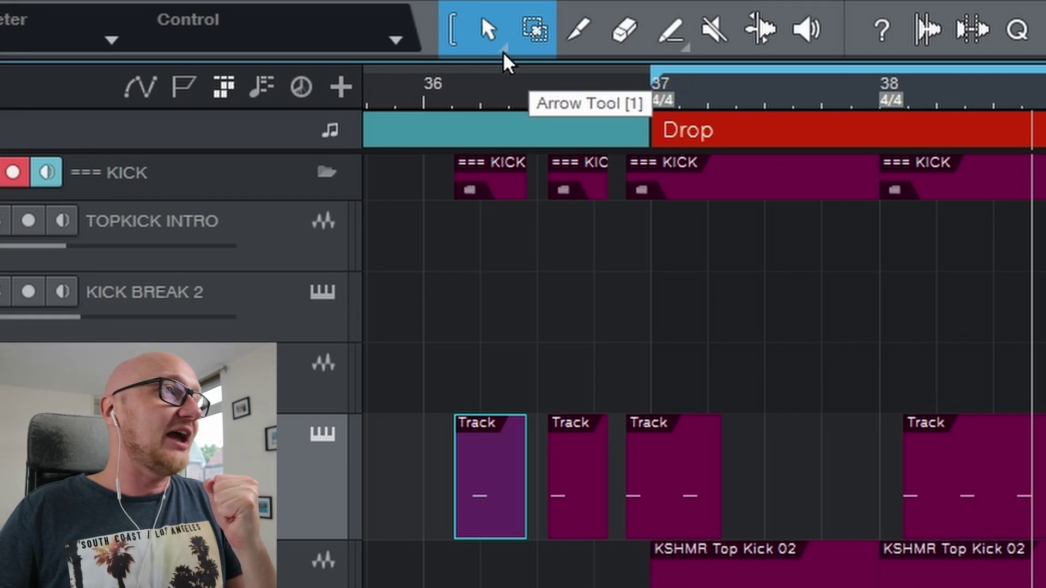
Set the Arrow tool's alternative tool to Eraser and erase the KICK DROP clips between bars 38 and 42.
left_click(503, 51)
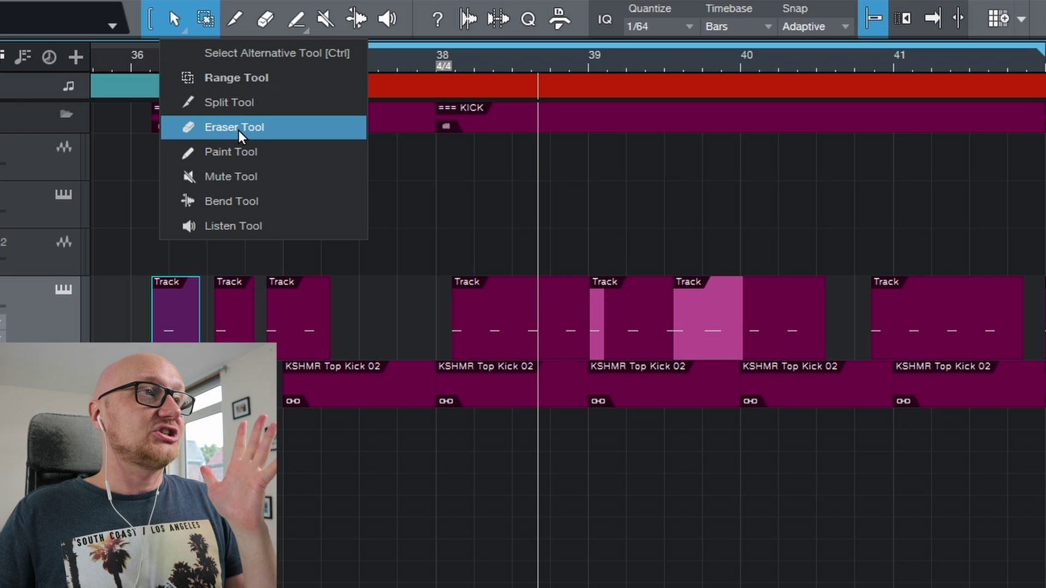
left_click(239, 130)
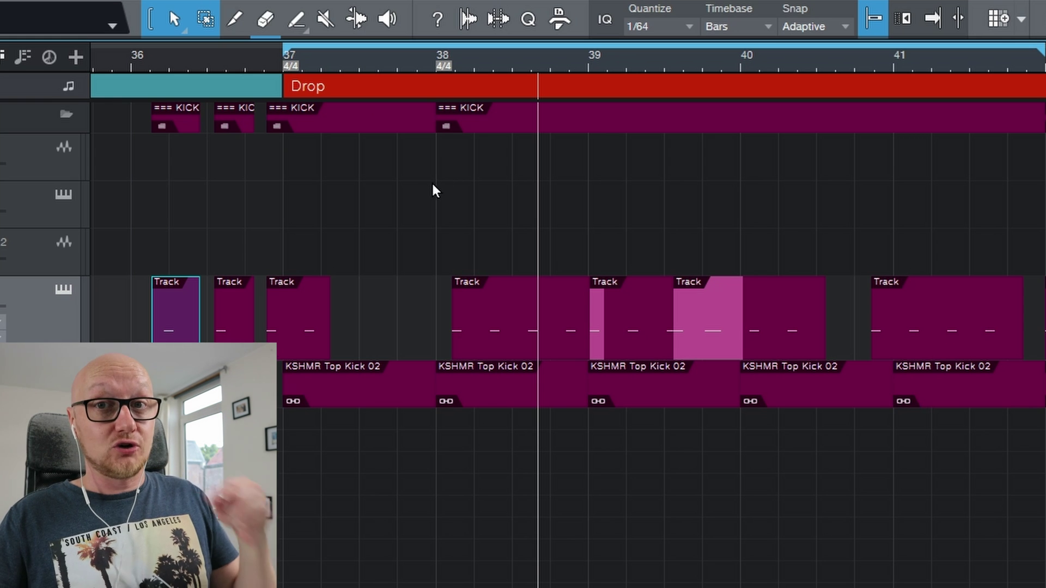
left_click(480, 341)
left_click(621, 338)
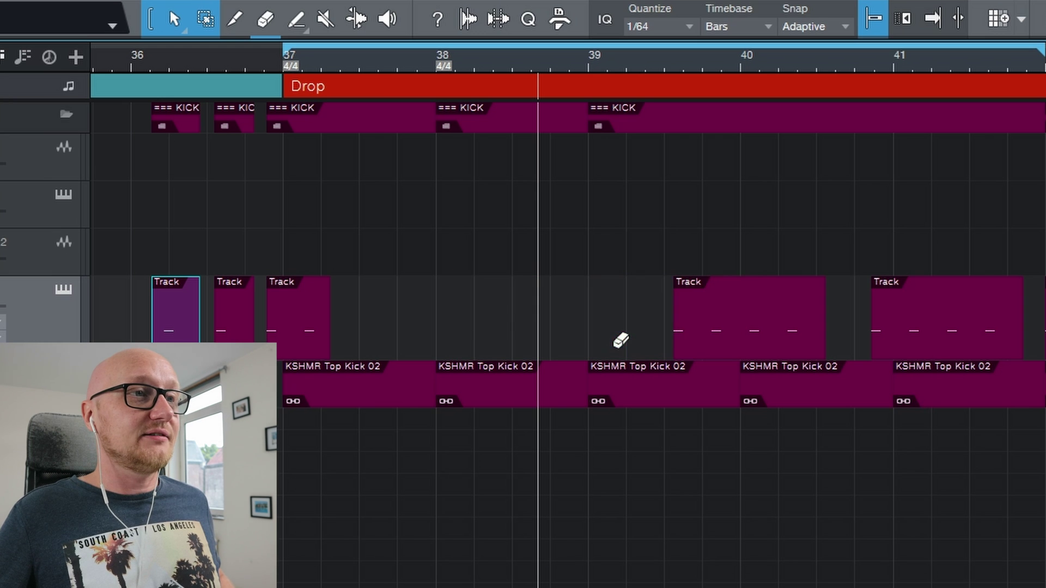
left_click(708, 331)
left_click(909, 335)
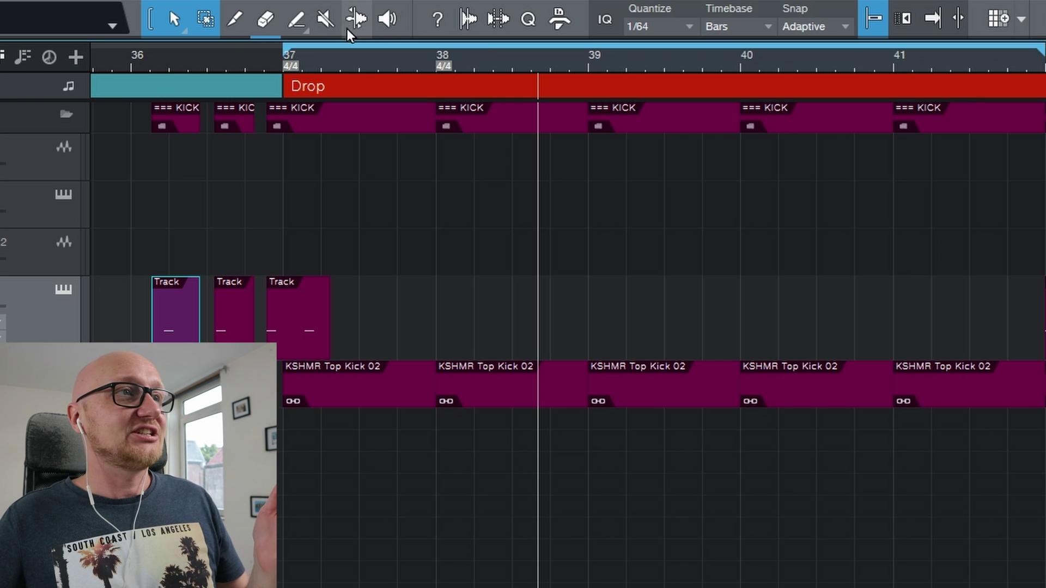
Audition spots in the arrangement with the Listen tool.
left_click(387, 19)
left_click(857, 202)
left_click(957, 213)
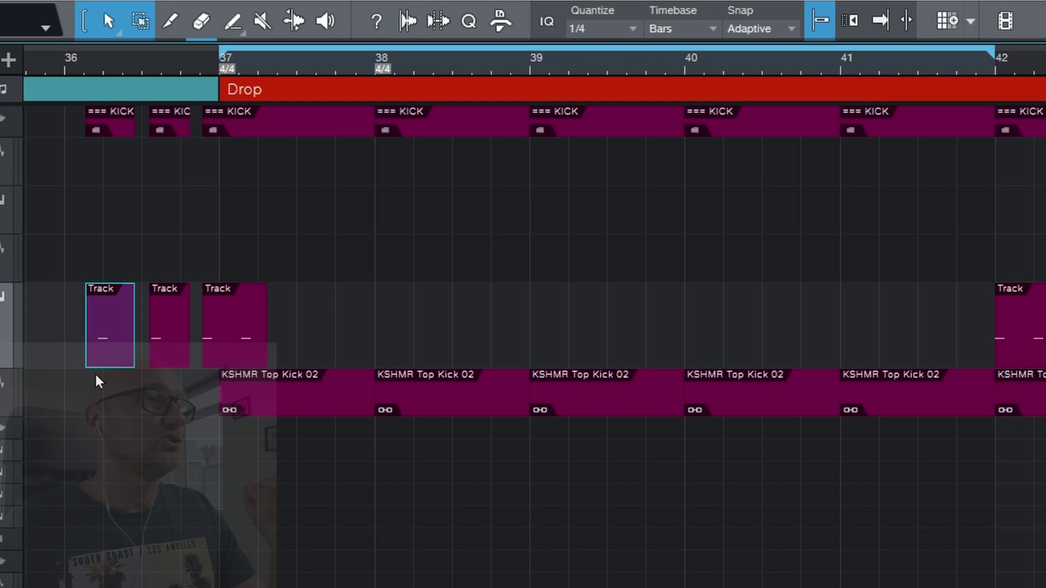
Move the short KICK DROP clip from bar 36 to just before bar 40, and back near bar 38 with Quantize set to 1/8.
left_click_drag(109, 360, 393, 349)
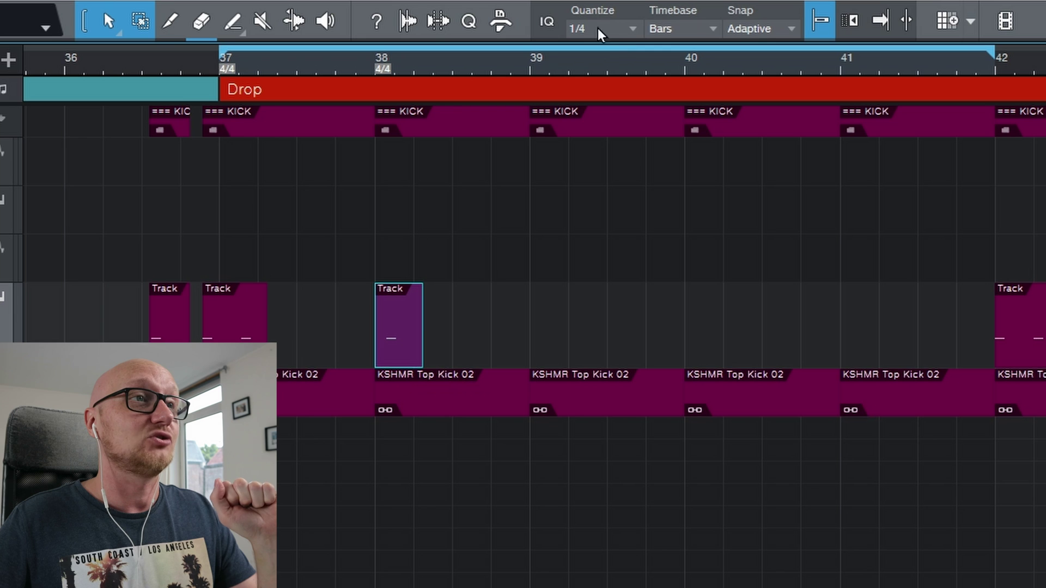
left_click_drag(397, 355, 676, 344)
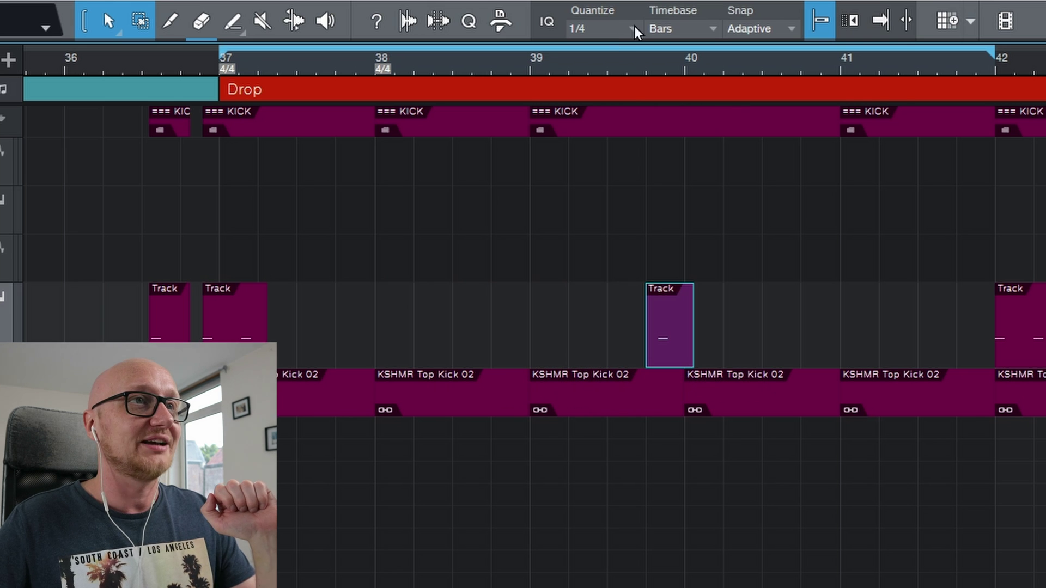
left_click(634, 28)
left_click(747, 59)
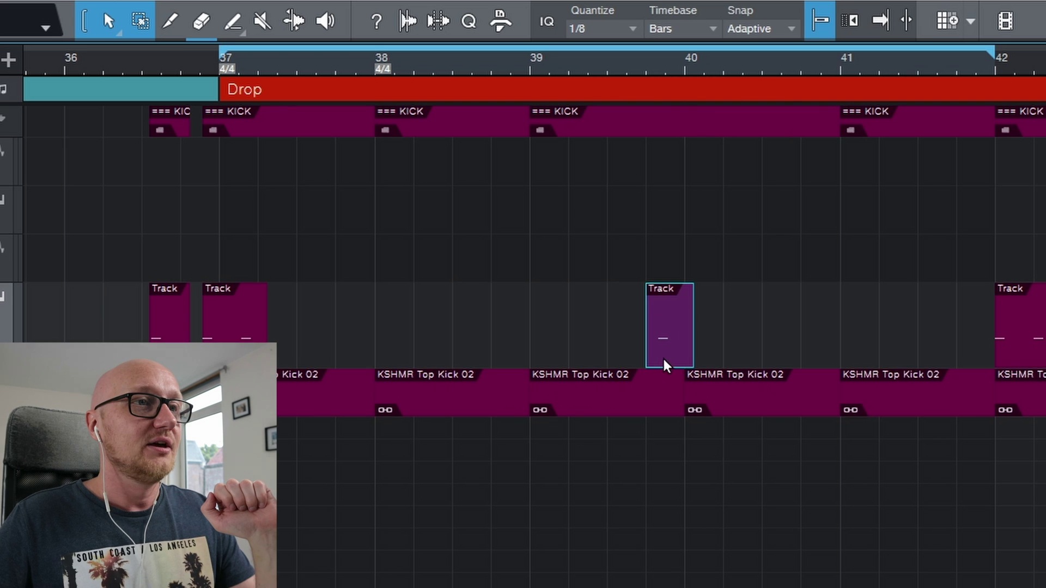
left_click_drag(663, 353, 394, 362)
Try another Quantize value and set Quantize to 1/1.
left_click(632, 30)
left_click(785, 61)
left_click(632, 30)
left_click(591, 59)
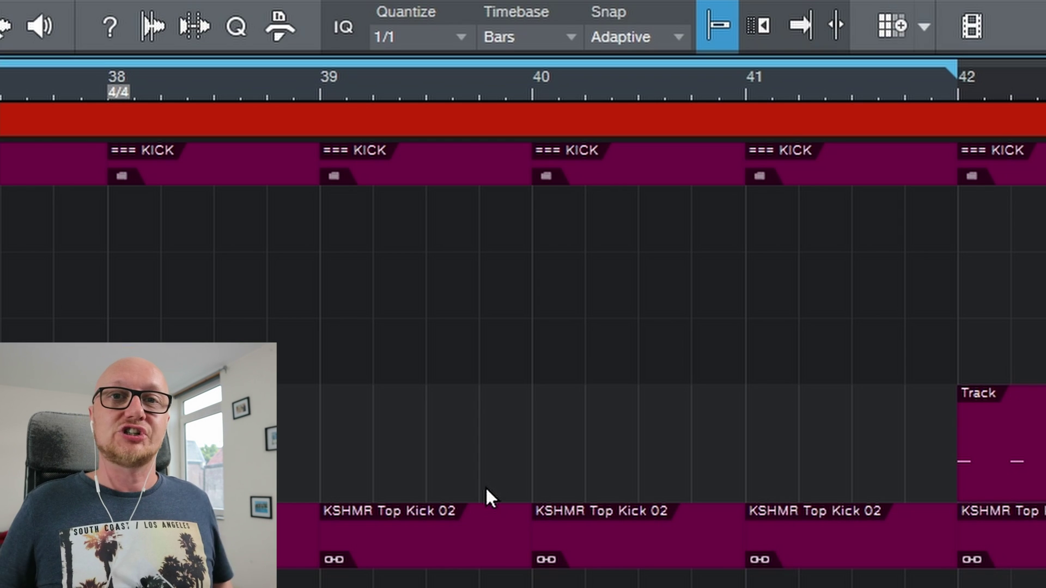
left_click(573, 39)
mouse_move(600, 132)
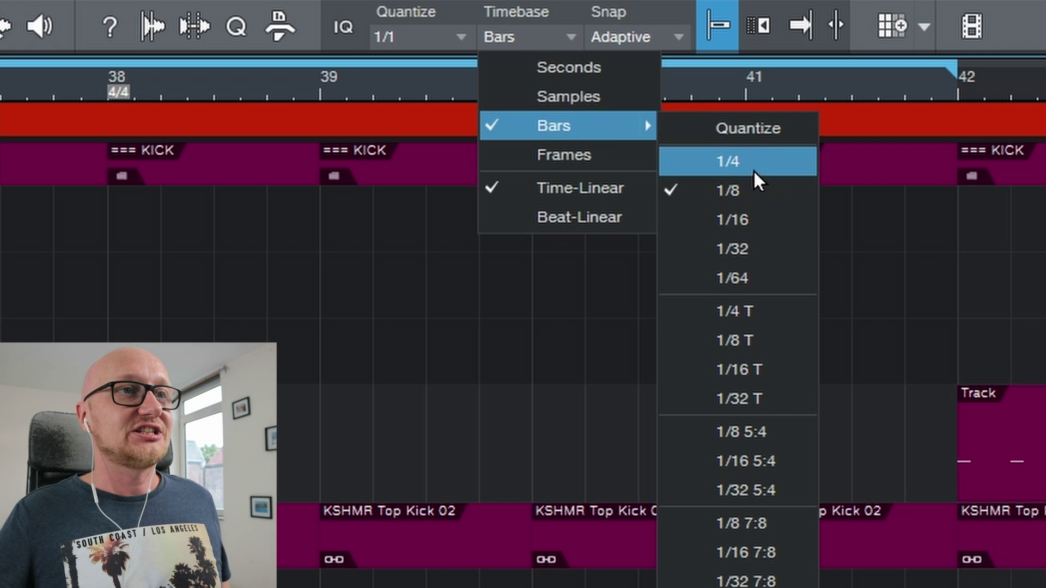
left_click(570, 369)
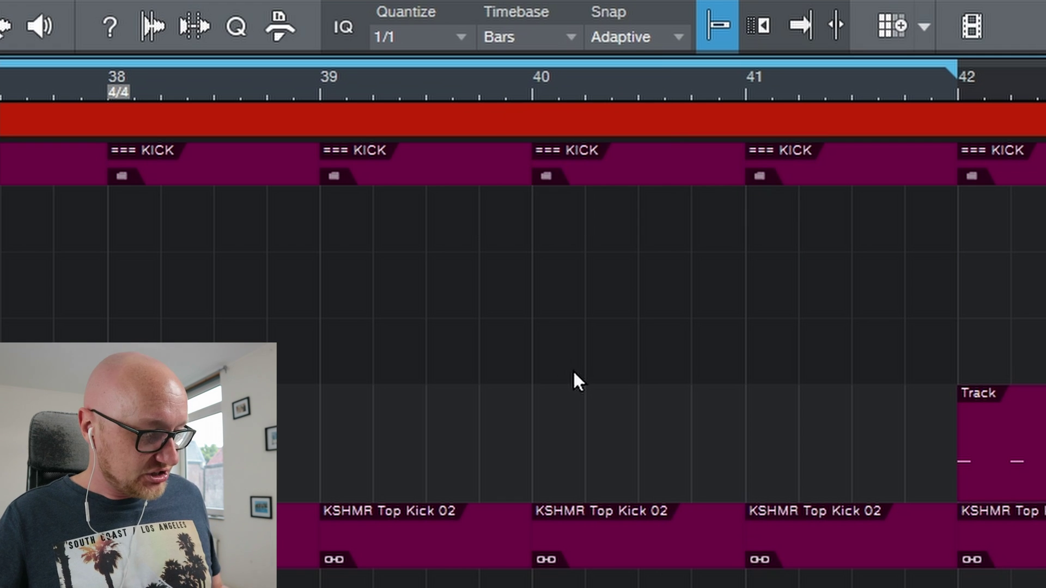
Set the Bars timebase's grid resolution to 1/4.
key("e")
key("e")
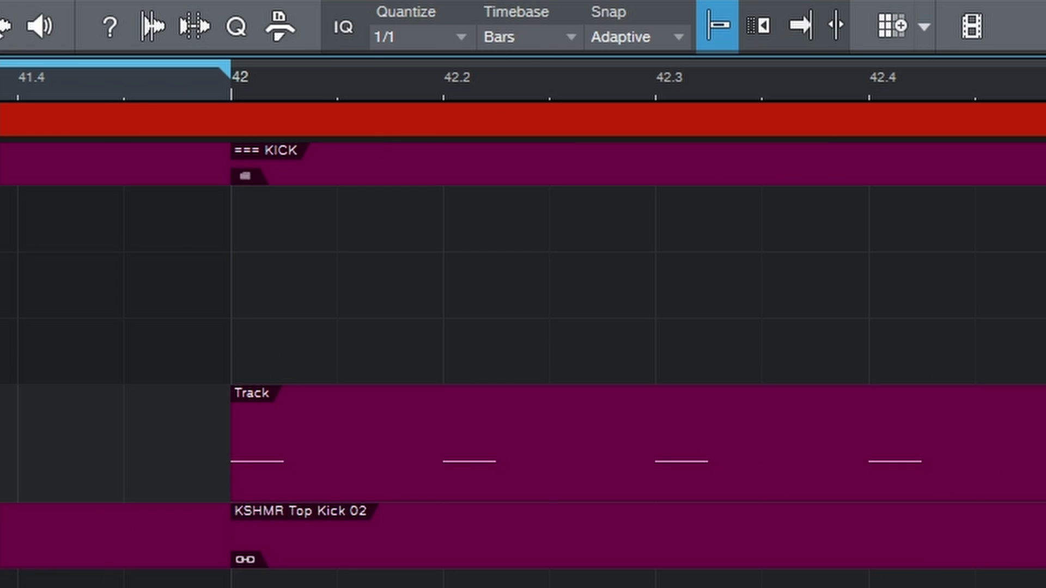
left_click(573, 37)
mouse_move(648, 127)
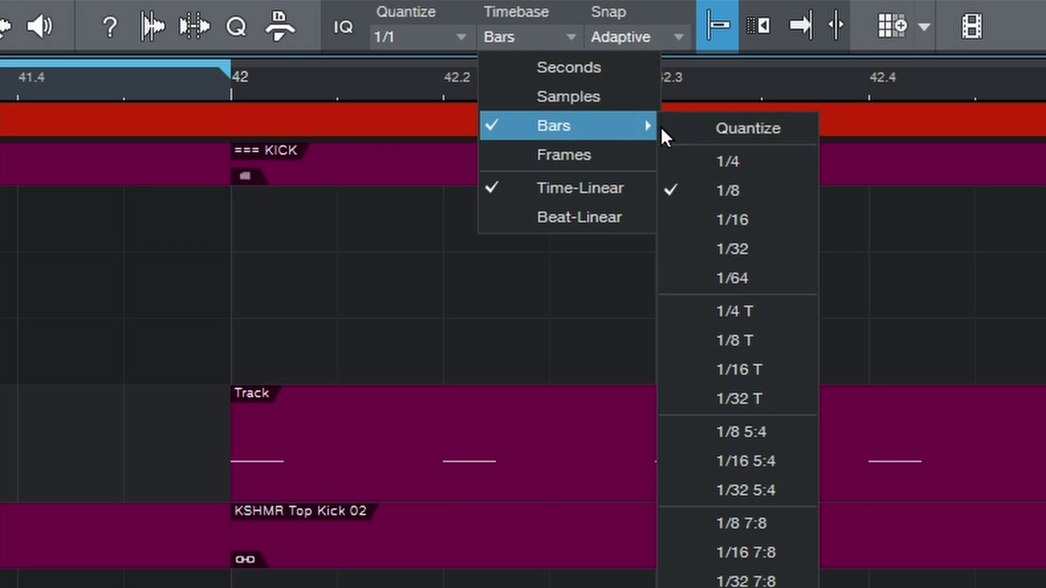
left_click(726, 161)
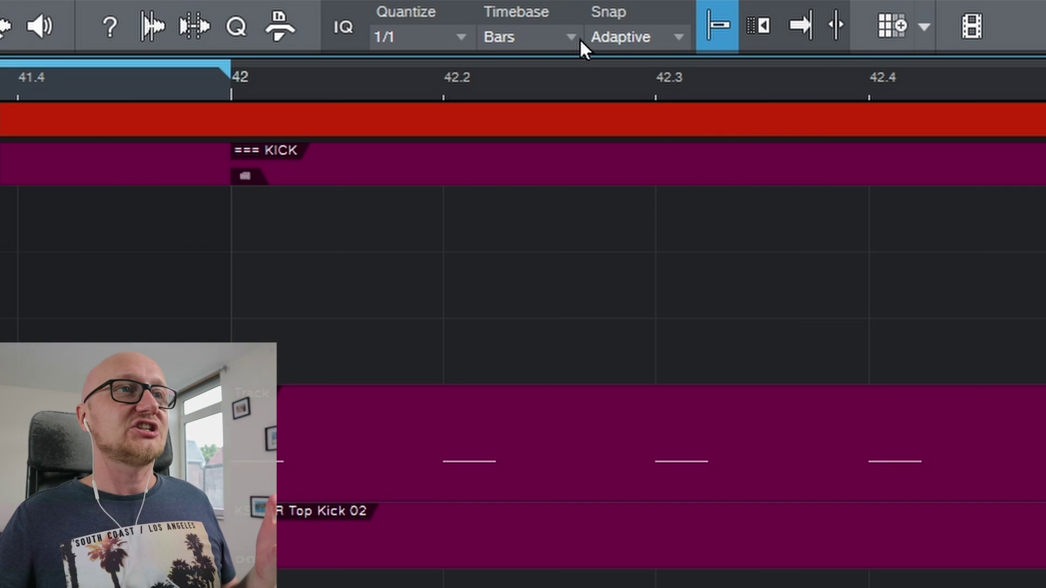
Set the Bars timebase's grid resolution to follow the Quantize value.
left_click(576, 37)
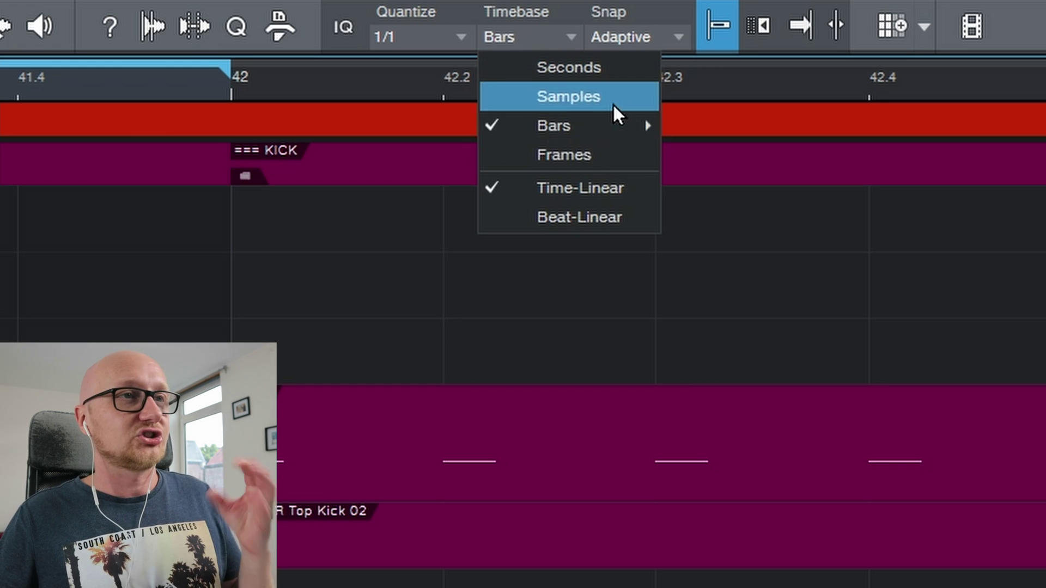
mouse_move(627, 125)
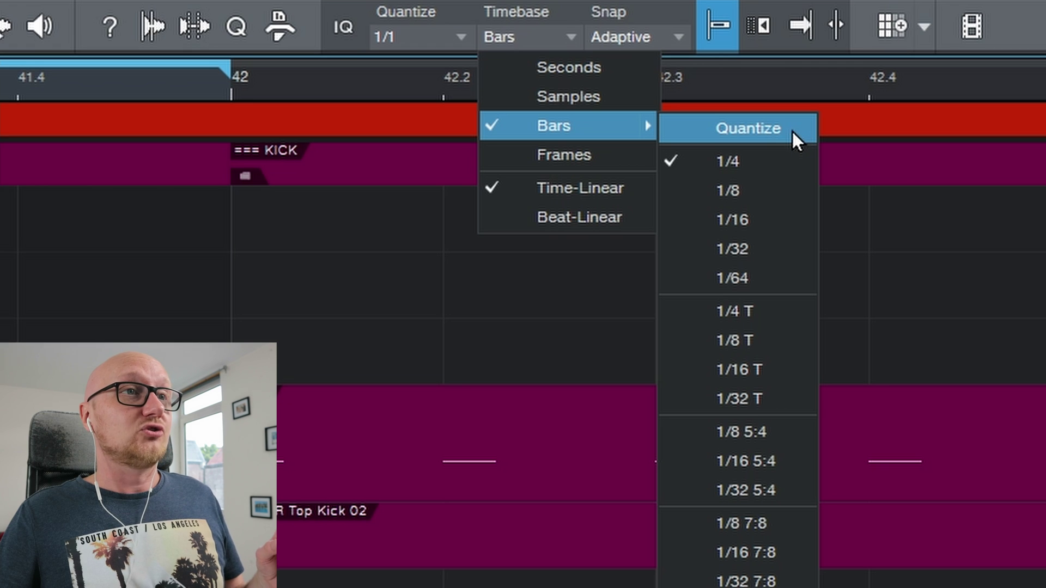
left_click(787, 131)
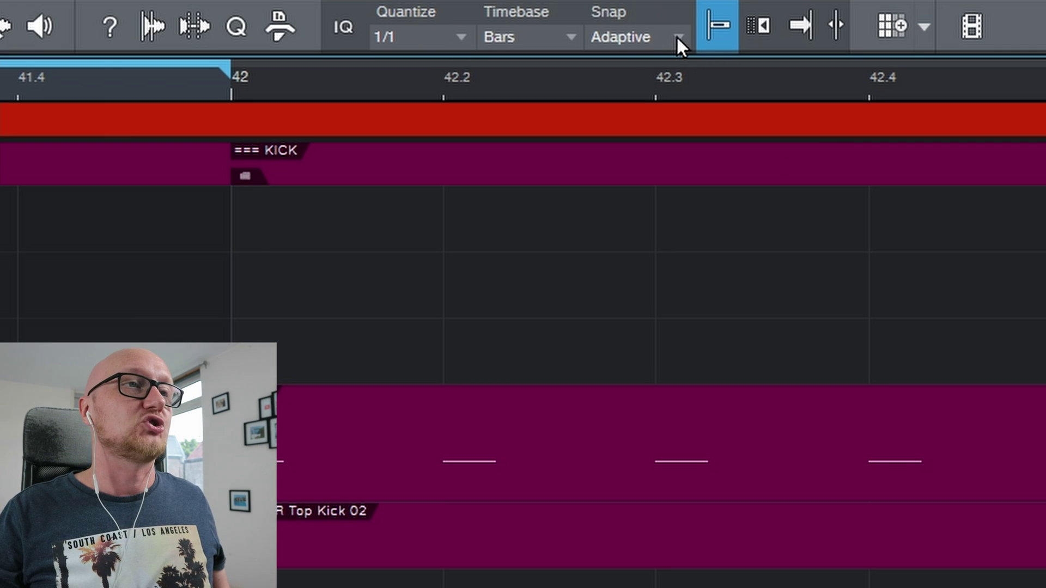
Move the KICK DROP clip at bar 42 earlier and return it to bar 42, and review the Snap options.
left_click_drag(541, 502, 490, 378)
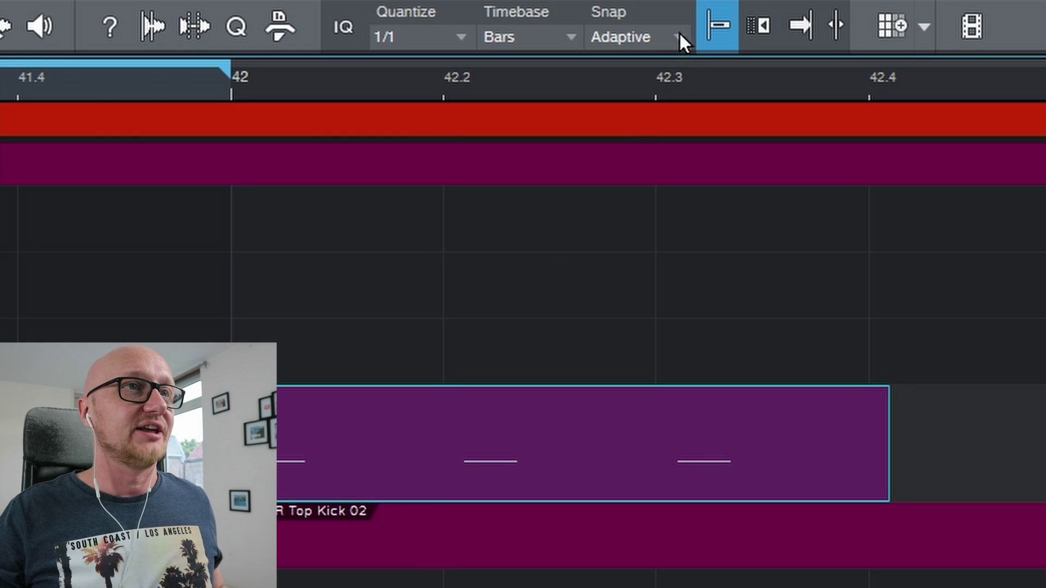
left_click_drag(392, 484, 583, 483)
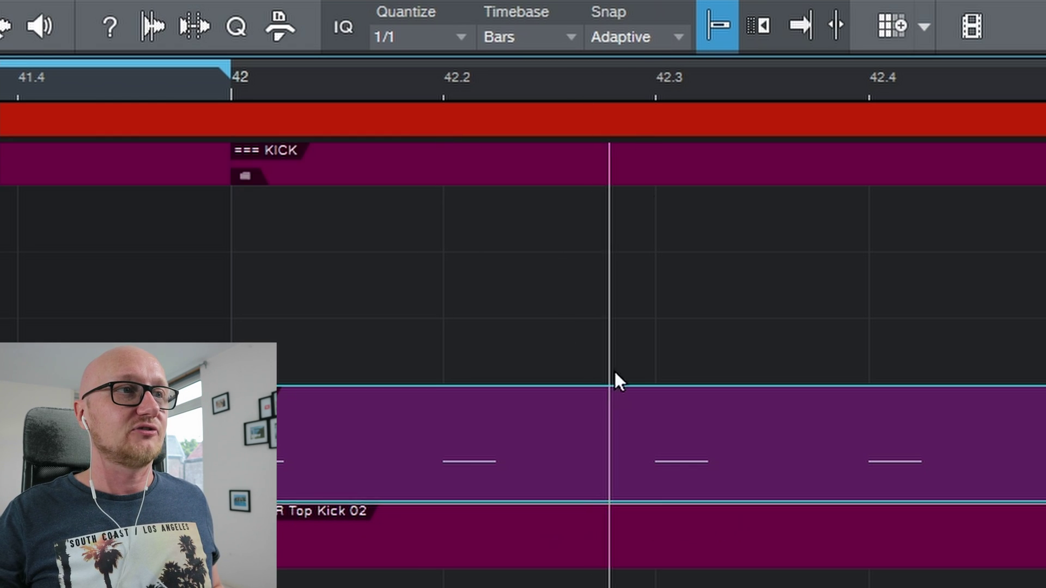
left_click(681, 40)
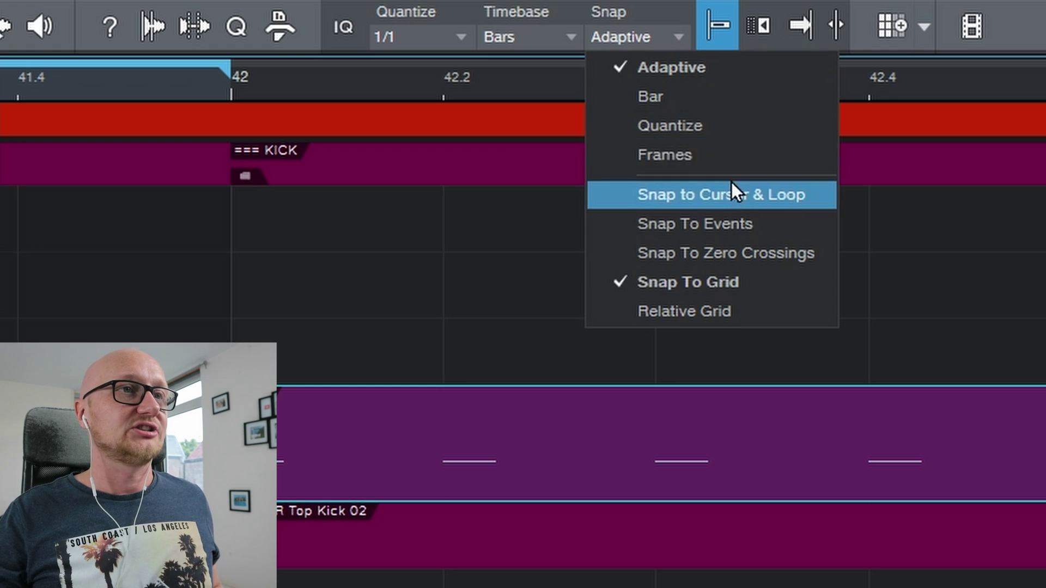
left_click(560, 73)
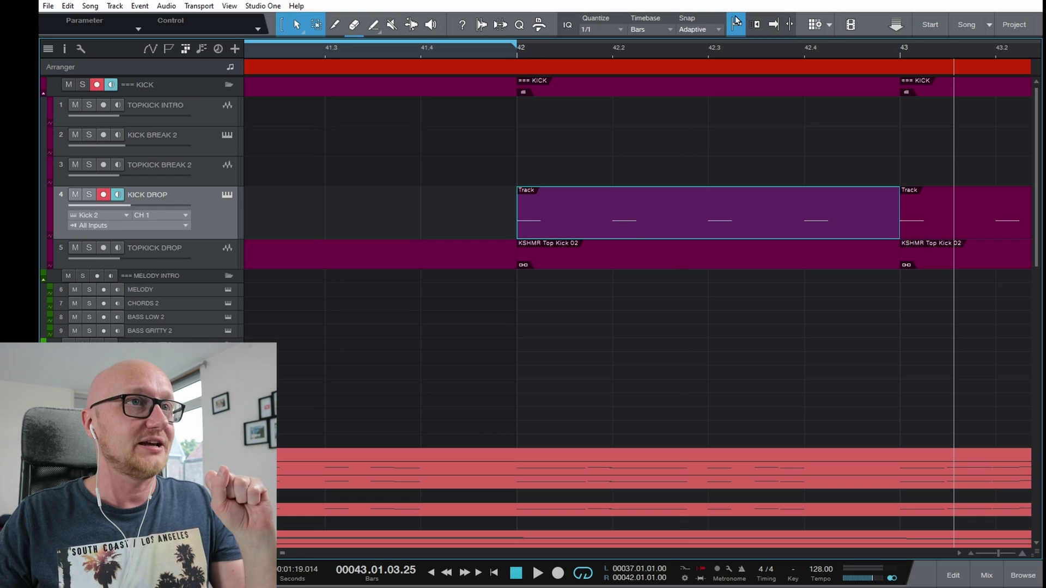
Shift the KICK DROP clip at bar 42 slightly earlier with snapping off, and turn snapping back on.
left_click_drag(663, 227, 638, 240)
left_click(737, 25)
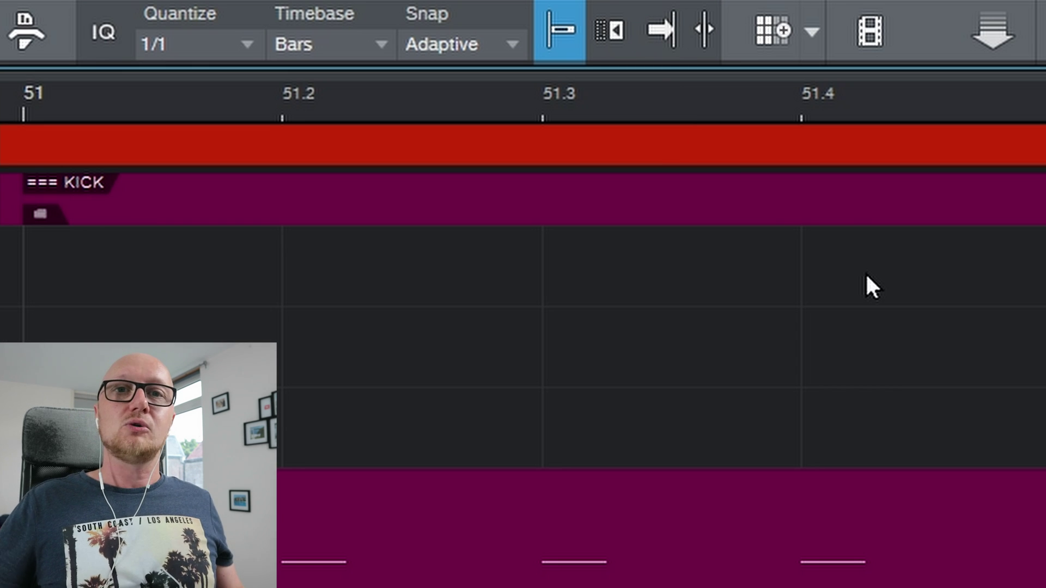
Turn on Autoscroll, playing the song without it and with it to compare how the view behaves.
key("space")
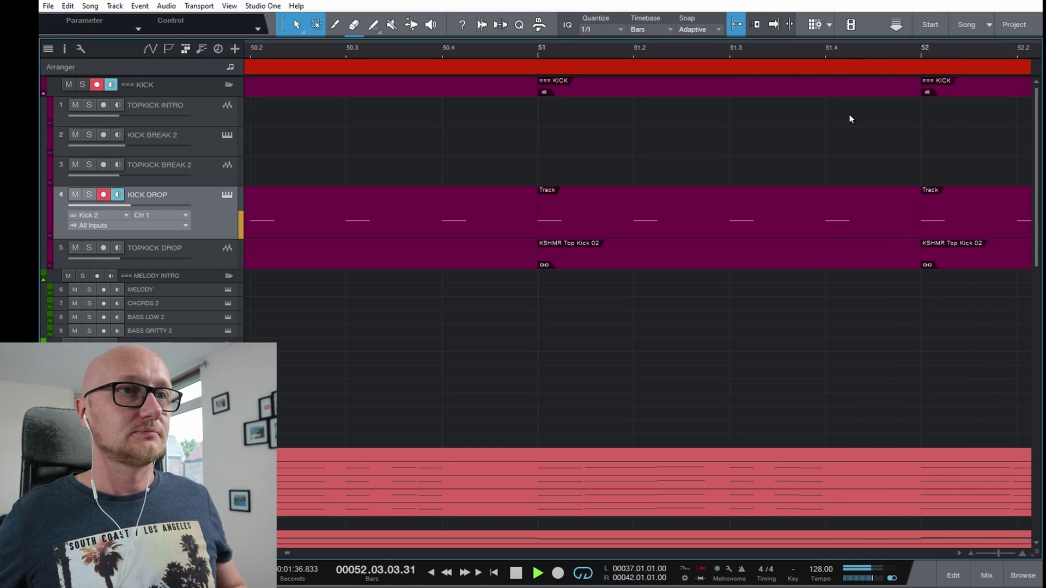
key("space")
left_click(772, 26)
key("space")
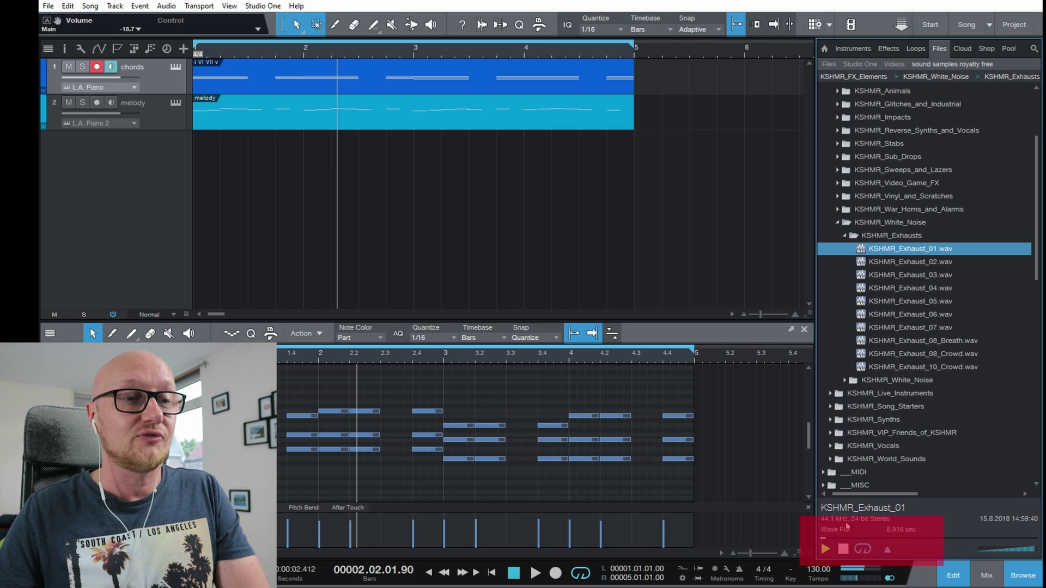
Audition the samples in the KSHMR_Exhausts folder one after another, from KSHMR_Exhaust_02.wav onward and back.
left_click(919, 263)
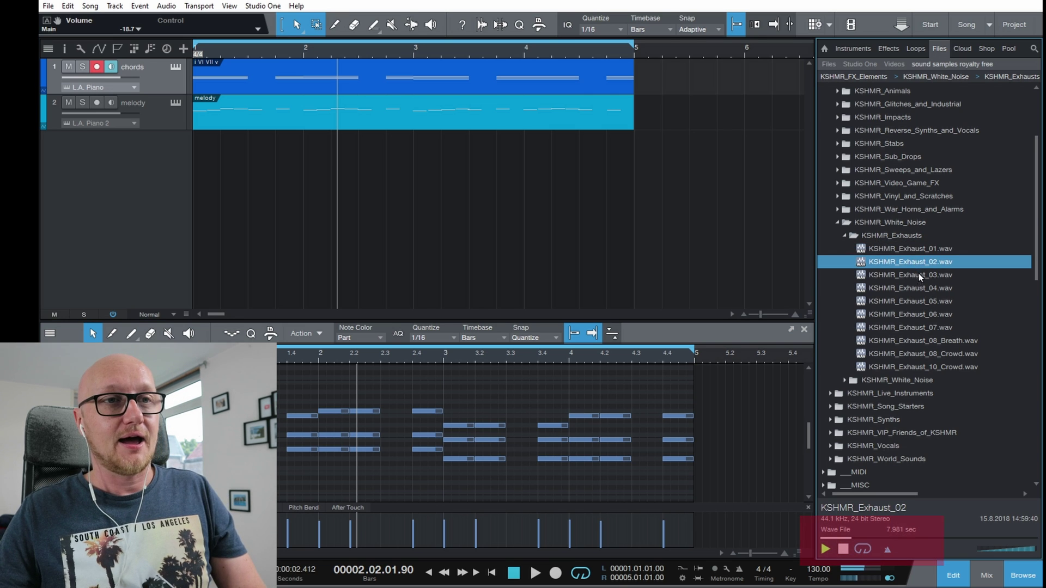
left_click(919, 274)
left_click(921, 287)
left_click(926, 301)
key("Down")
key("Down")
key("Down")
key("Down")
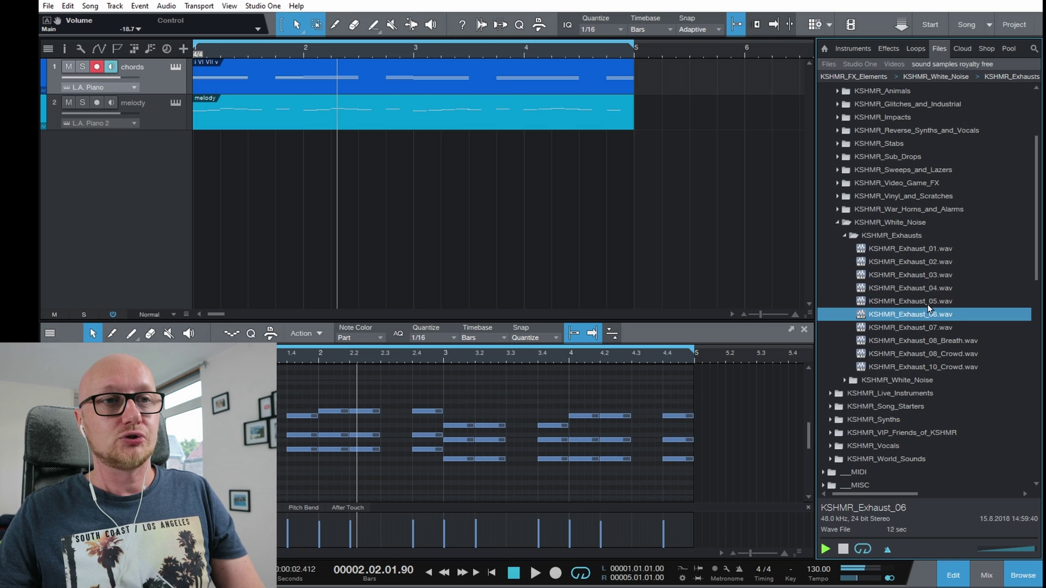
key("Up")
key("Up")
key("Up")
key("Up")
key("Up")
key("Up")
key("Up")
key("Up")
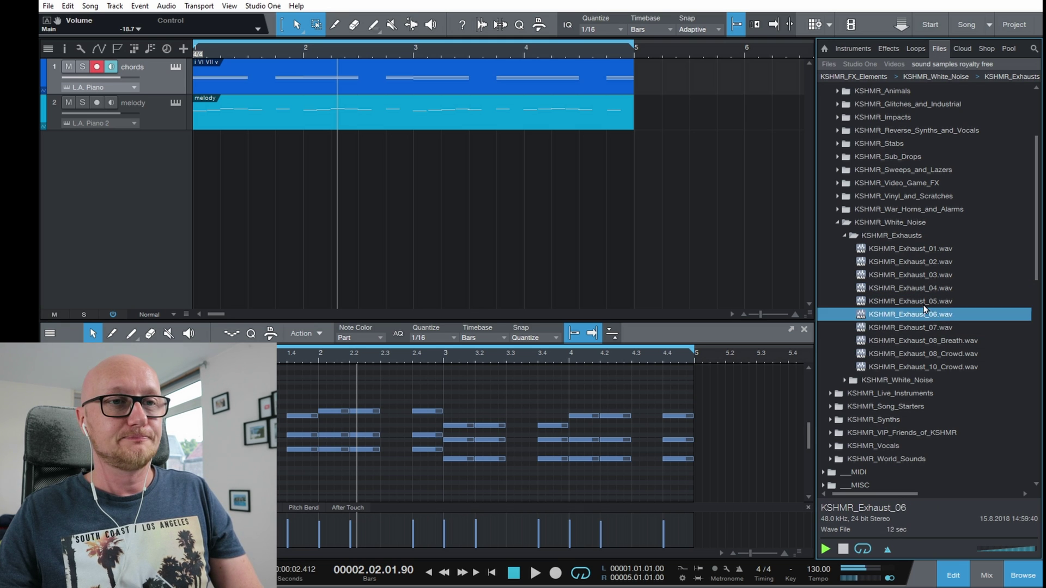
key("Down")
key("Down")
Place the KSHMR_Exhaust_07.wav sample on a new audio track below the melody track, starting at bar 1.
left_click(944, 328)
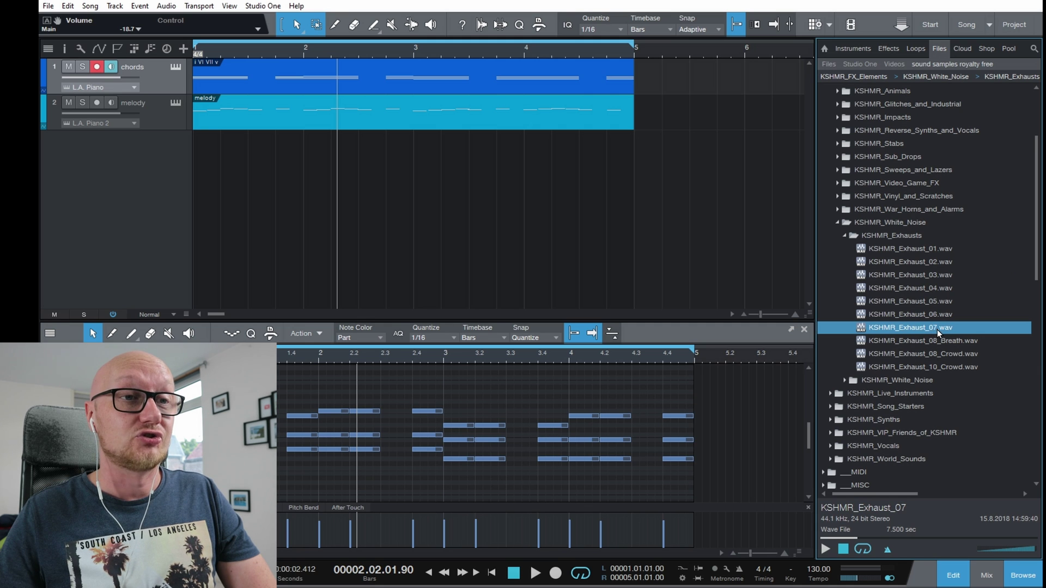
left_click_drag(936, 328, 204, 182)
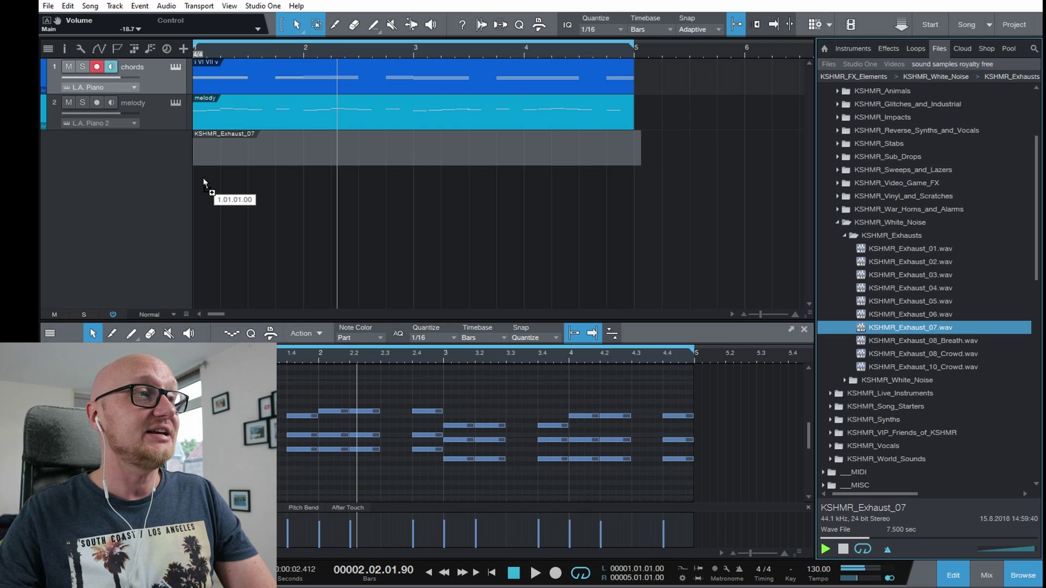
left_click_drag(204, 182, 205, 184)
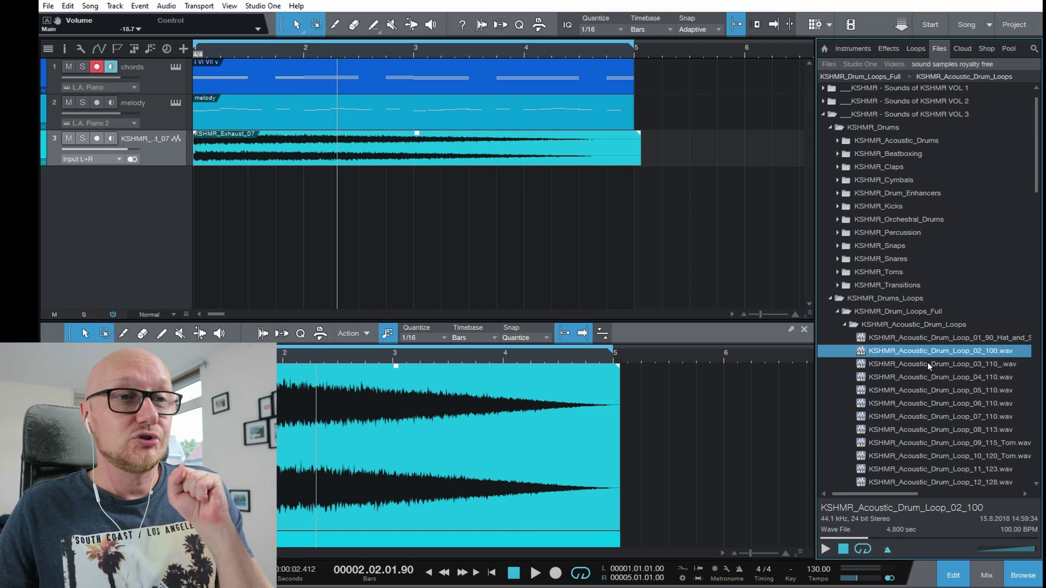
Preview KSHMR_Acoustic_Drum_Loop_02_100.wav at its original tempo and turn preview matching to the song tempo back on.
left_click_drag(904, 348, 988, 356)
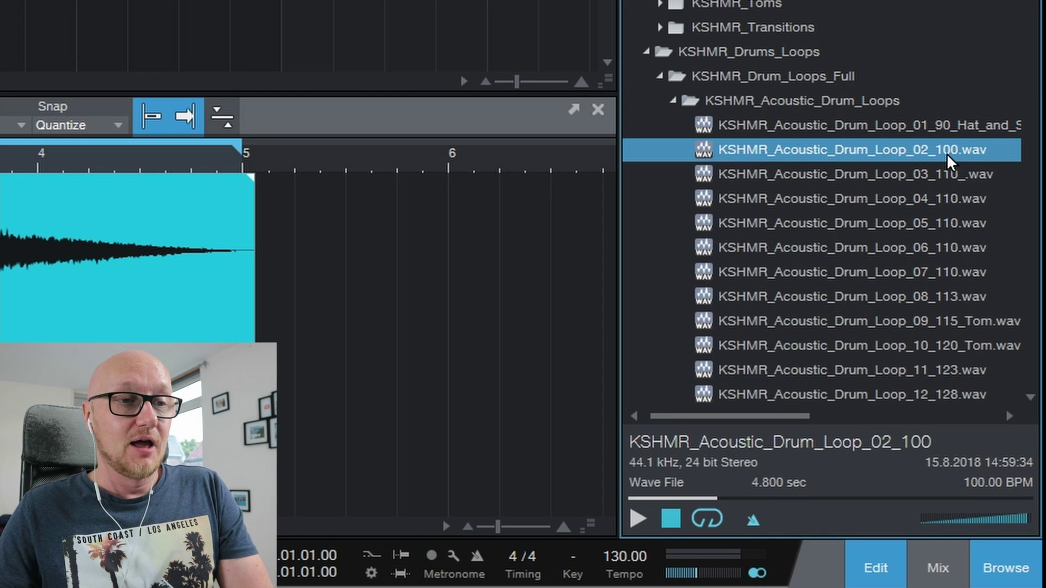
left_click(639, 522)
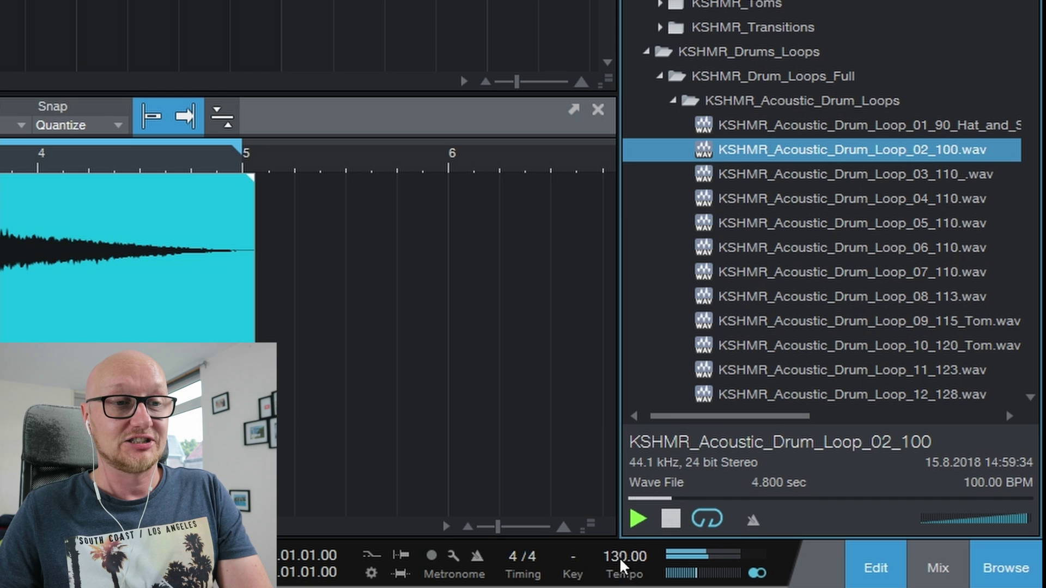
left_click(753, 524)
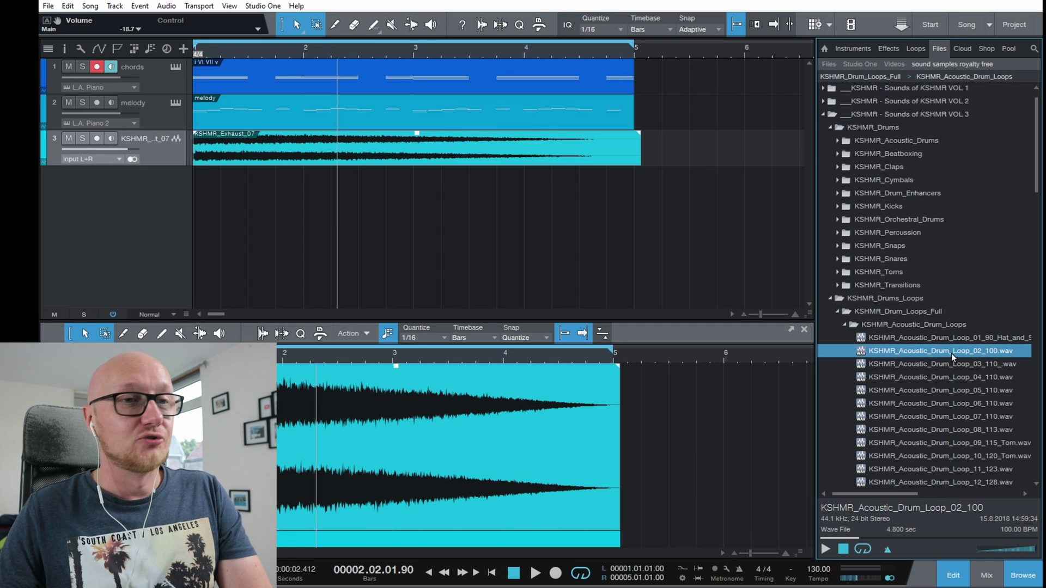
Place KSHMR_Acoustic_Drum_Loop_02_100.wav on a new audio track at bar 1, and toggle looping of the sample preview.
left_click_drag(873, 153, 291, 117)
left_click_drag(640, 333, 219, 206)
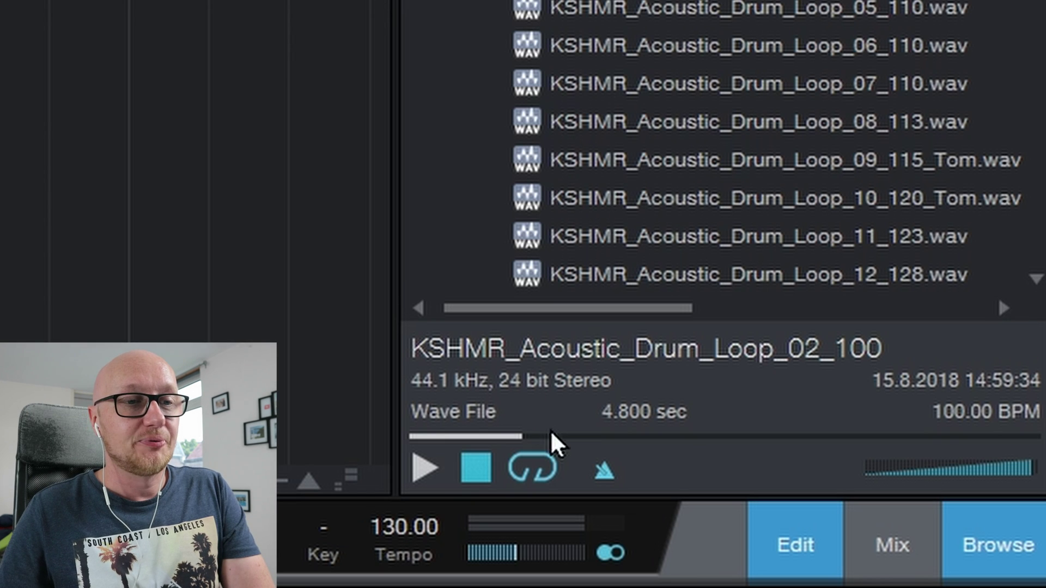
left_click(534, 470)
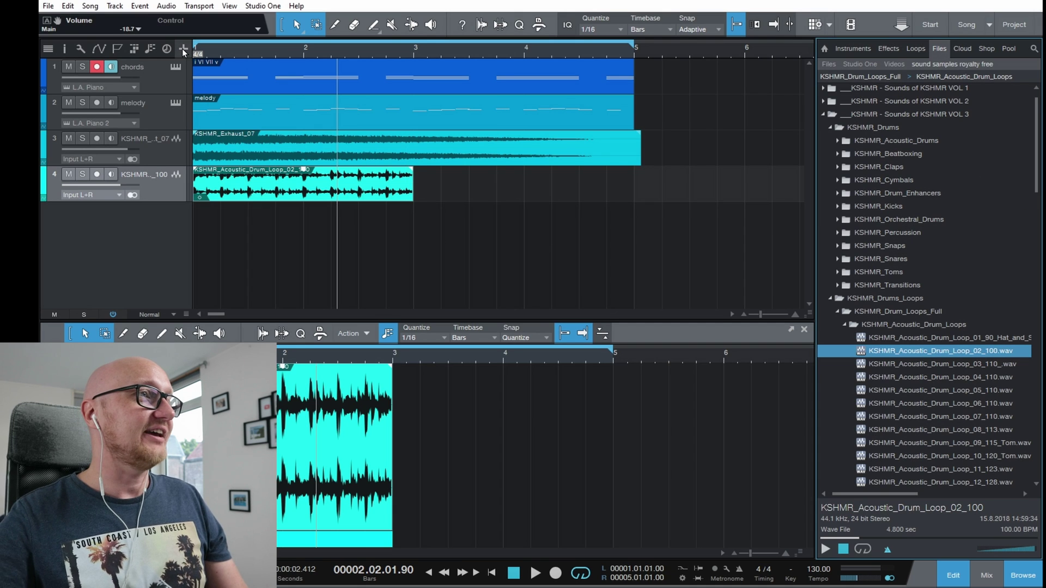
Add one instrument track named riser with its output set to Existing Instrument, None.
left_click(183, 50)
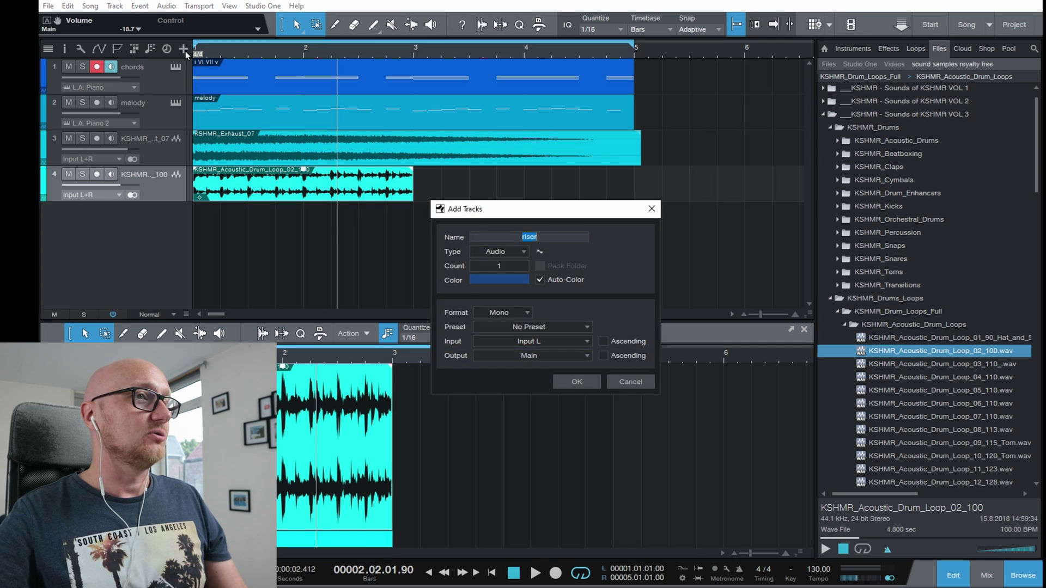
left_click(521, 255)
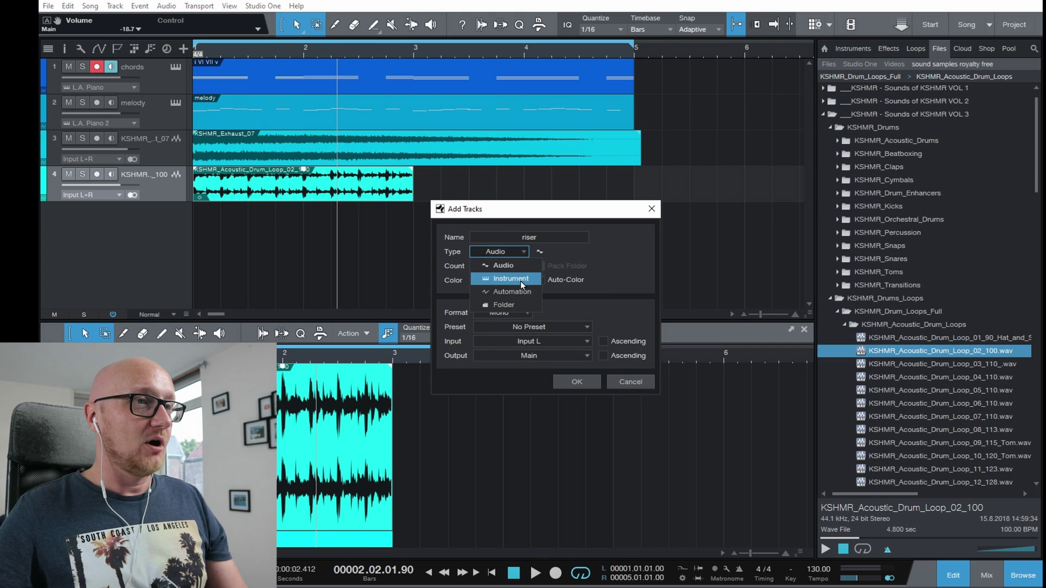
left_click(519, 280)
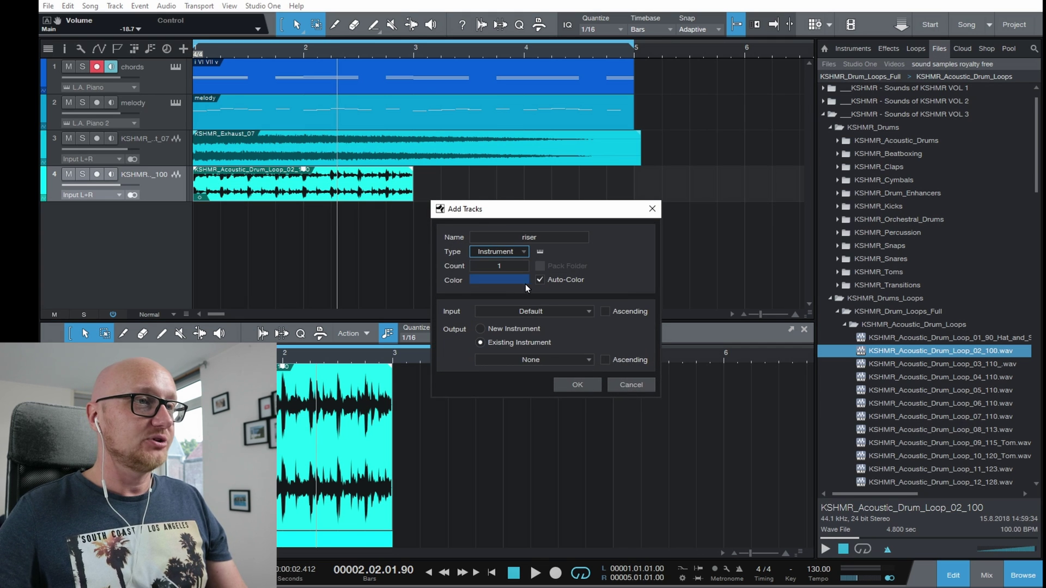
left_click(580, 385)
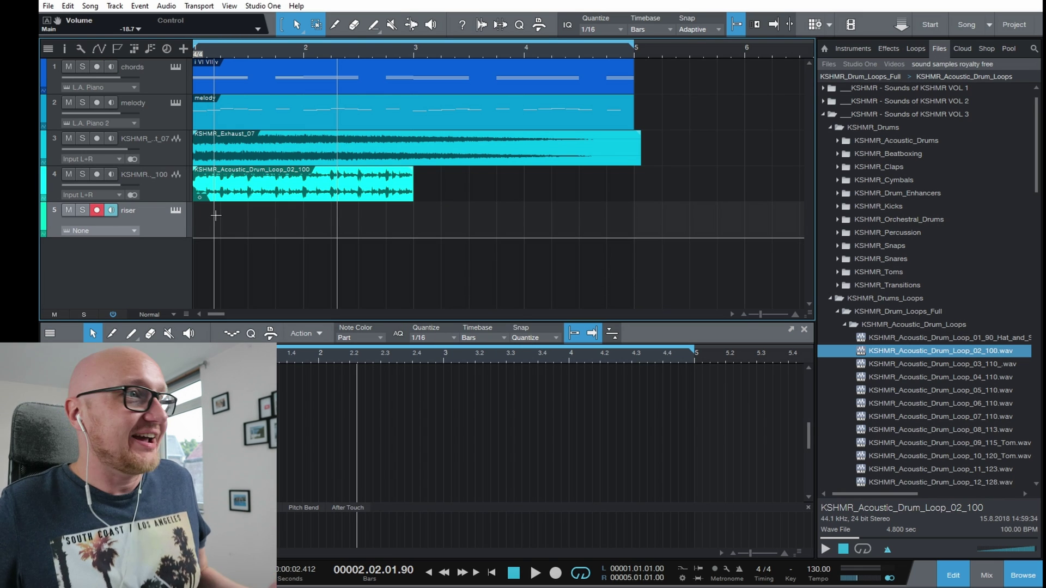
Create an instrument part on the riser track from bar 1 to bar 5 and enter notes in its first bar.
left_click_drag(215, 216, 362, 229)
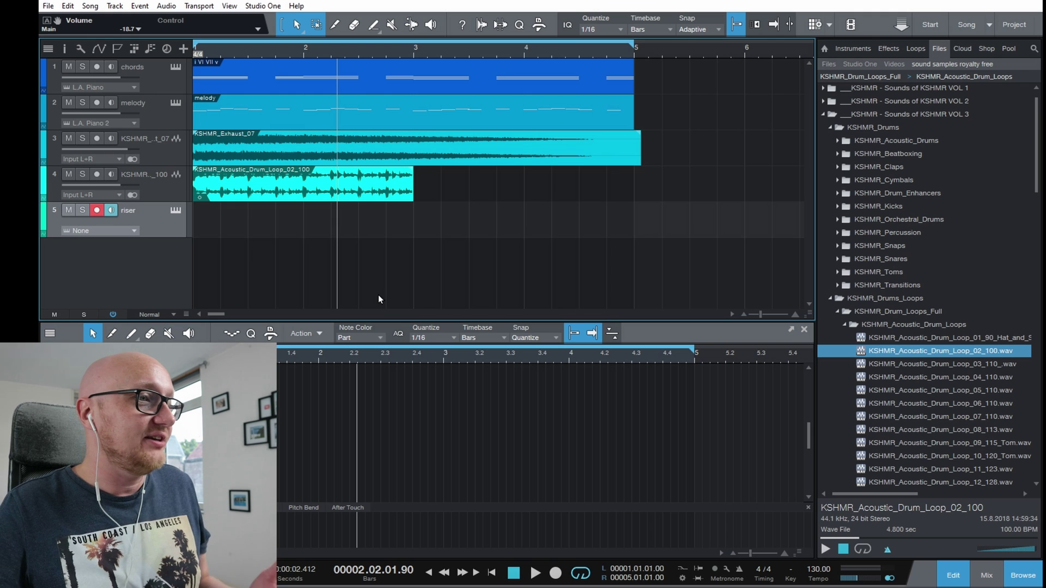
double_click(204, 227)
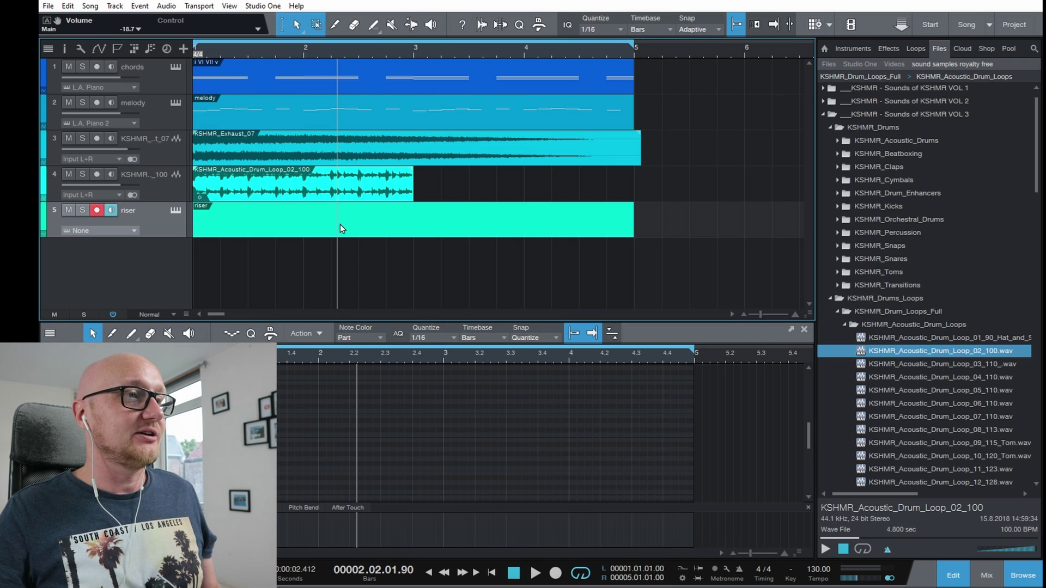
left_click_drag(197, 436, 244, 426)
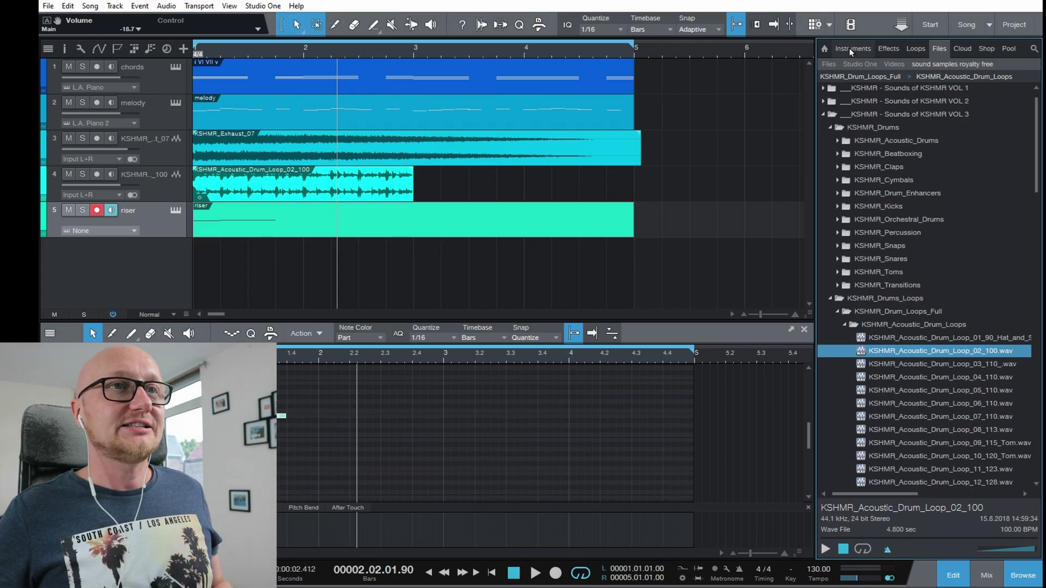
Browse the PreSonus instruments, load Mai Tai onto the riser track, and close its instrument window.
left_click(850, 48)
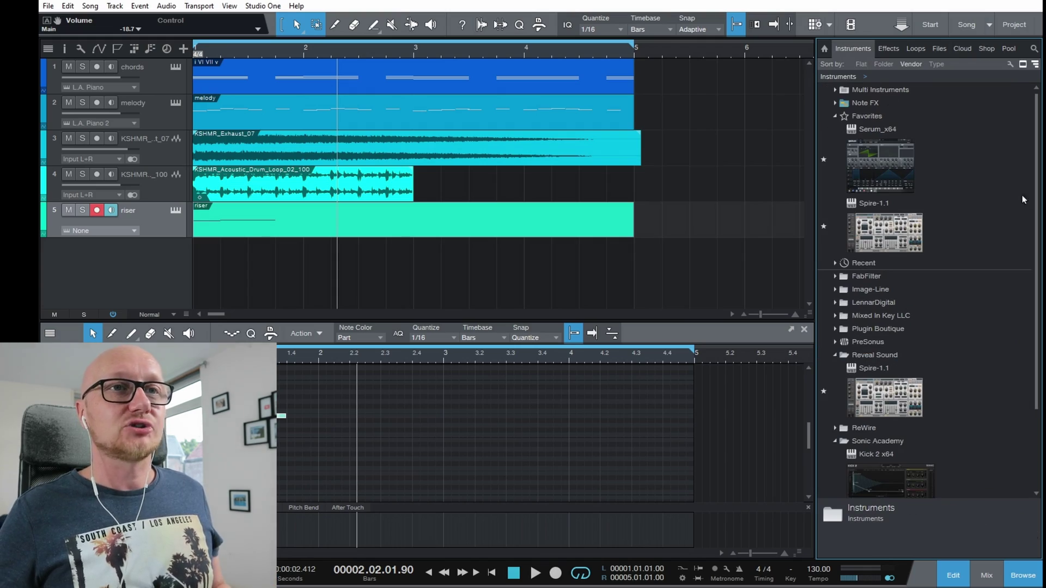
scroll(1033, 218, "down", 3)
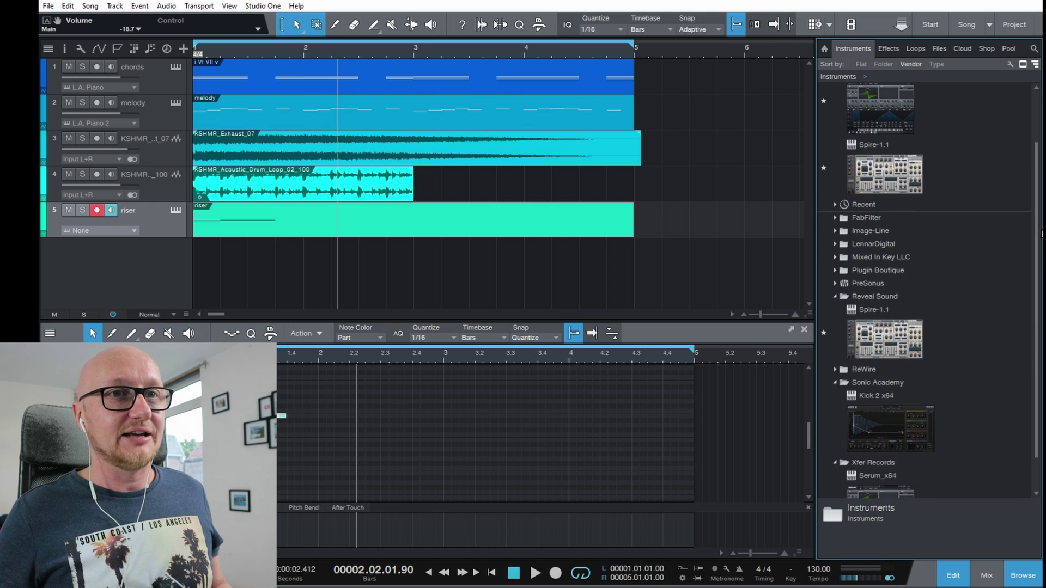
scroll(1035, 234, "up", 3)
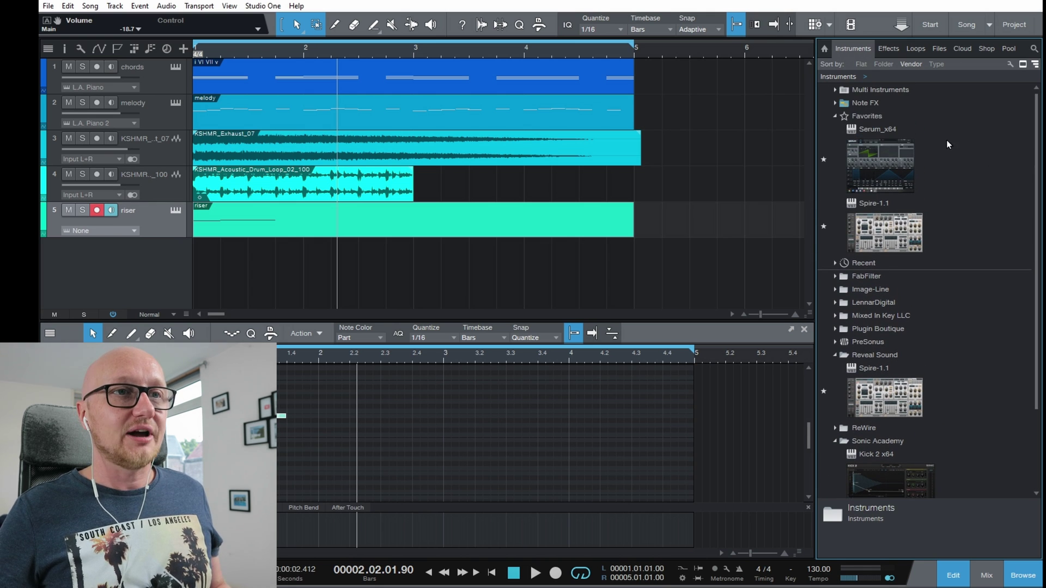
scroll(1038, 240, "down", 5)
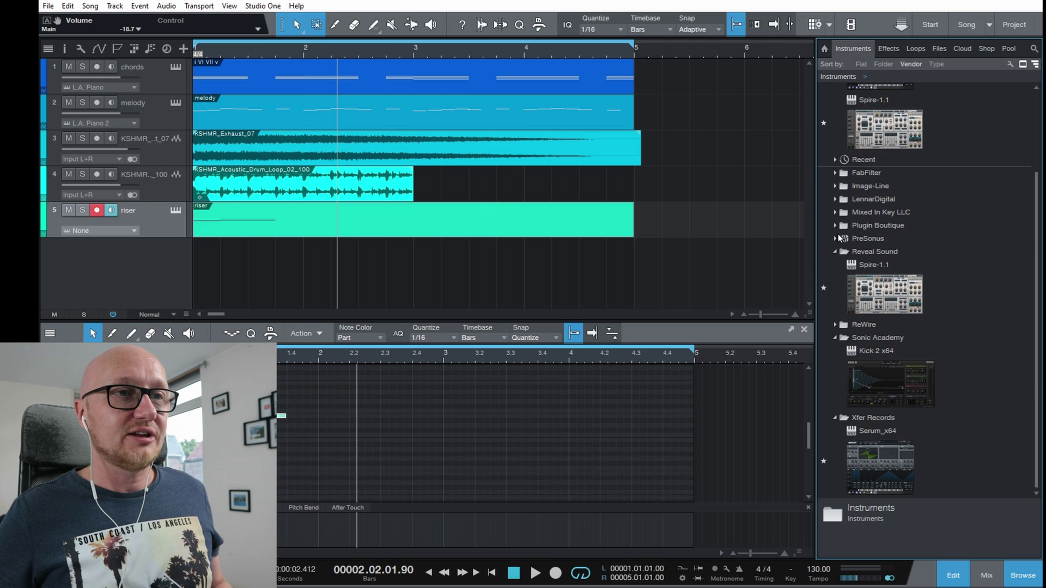
left_click(839, 238)
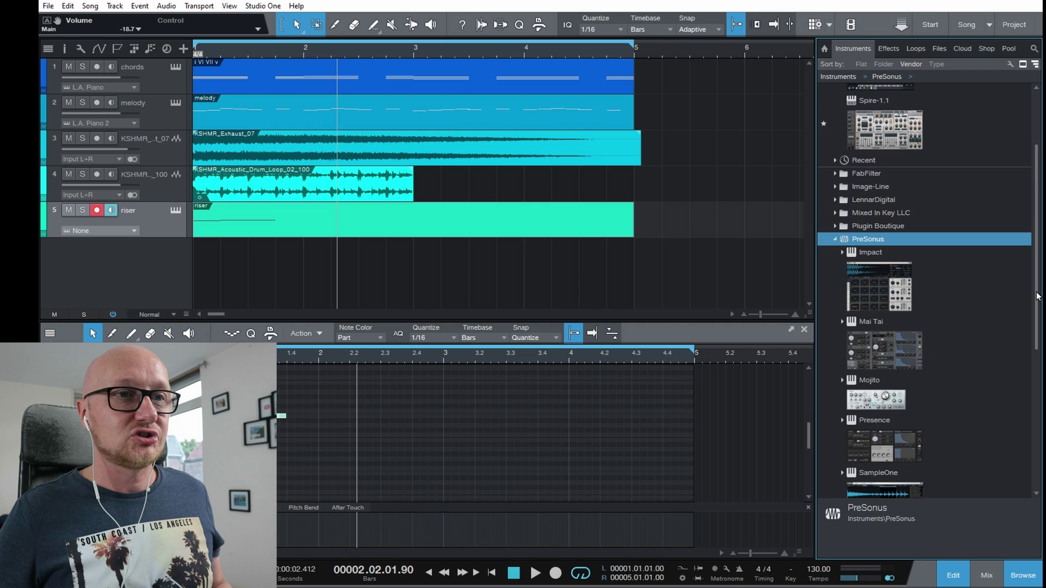
scroll(926, 272, "down", 4)
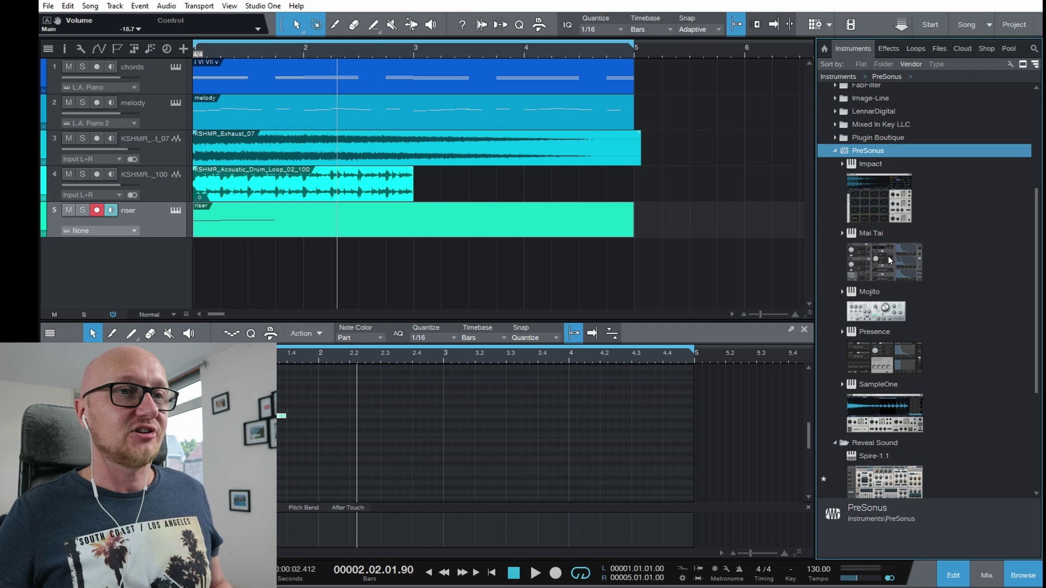
left_click_drag(898, 257, 160, 224)
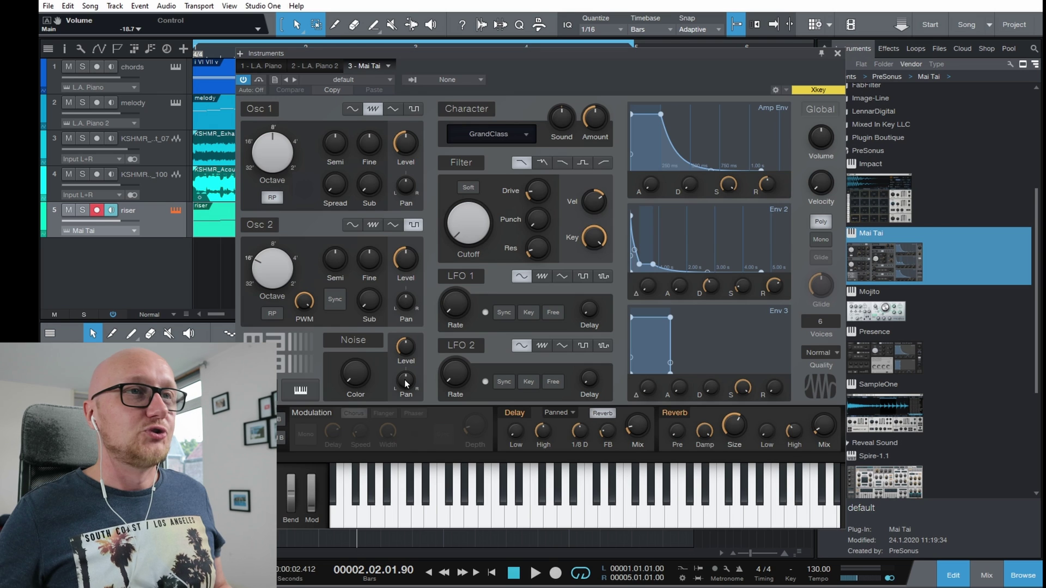
left_click(838, 55)
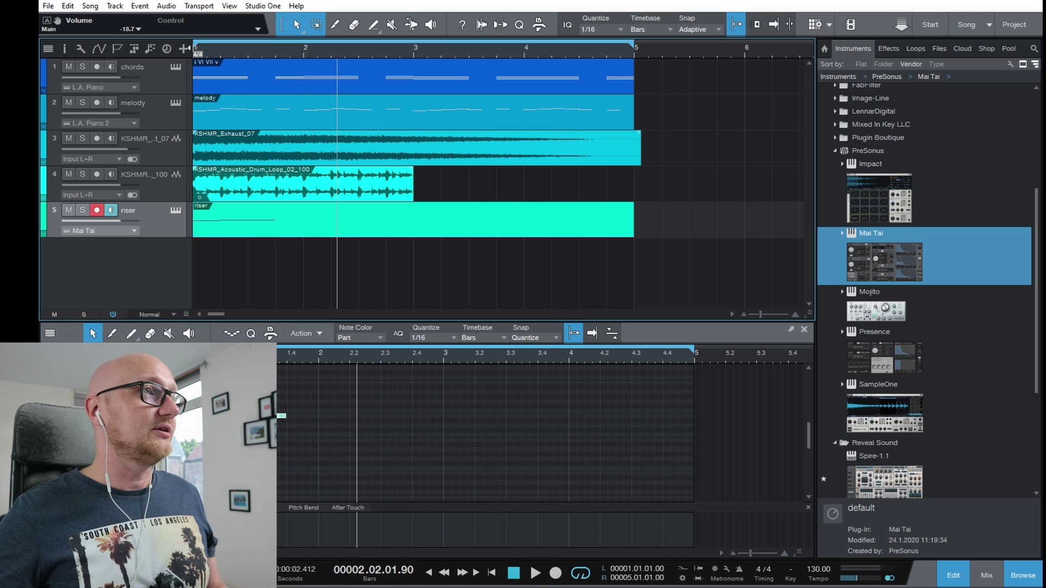
Return the playback position to bar 1, solo the riser track, and try out its mute.
left_click(194, 49)
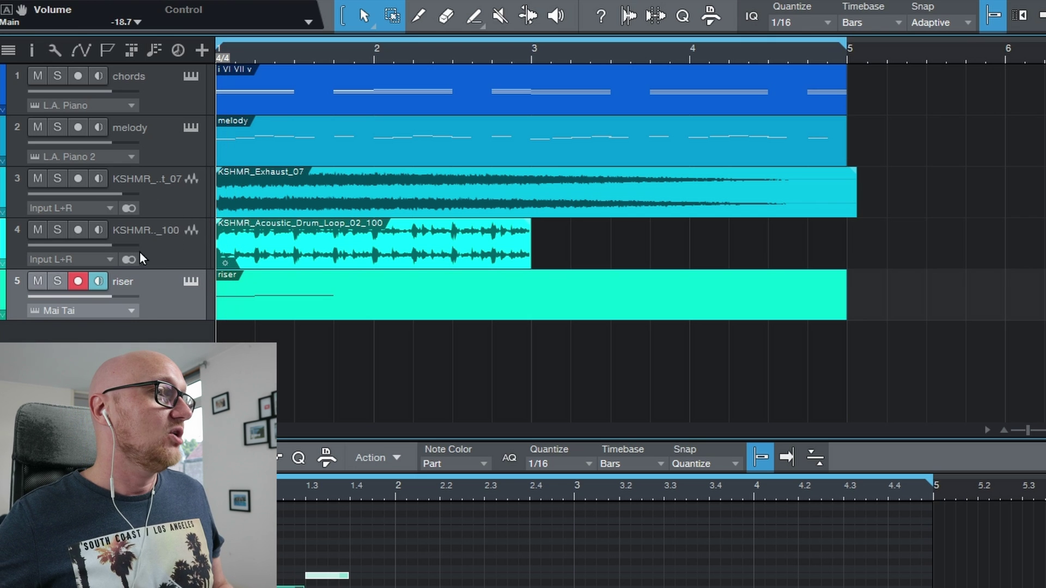
left_click(57, 282)
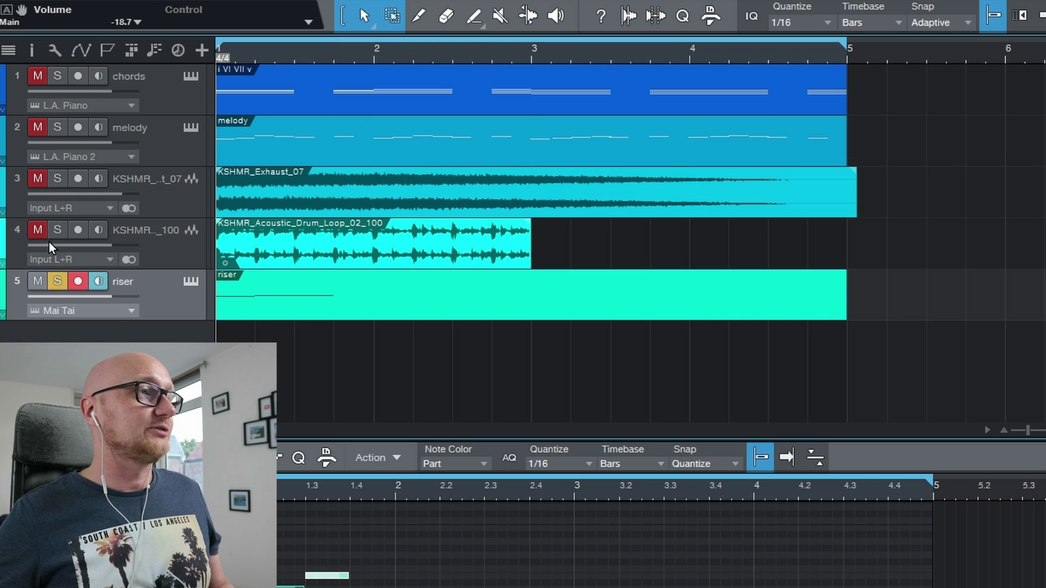
left_click(38, 285)
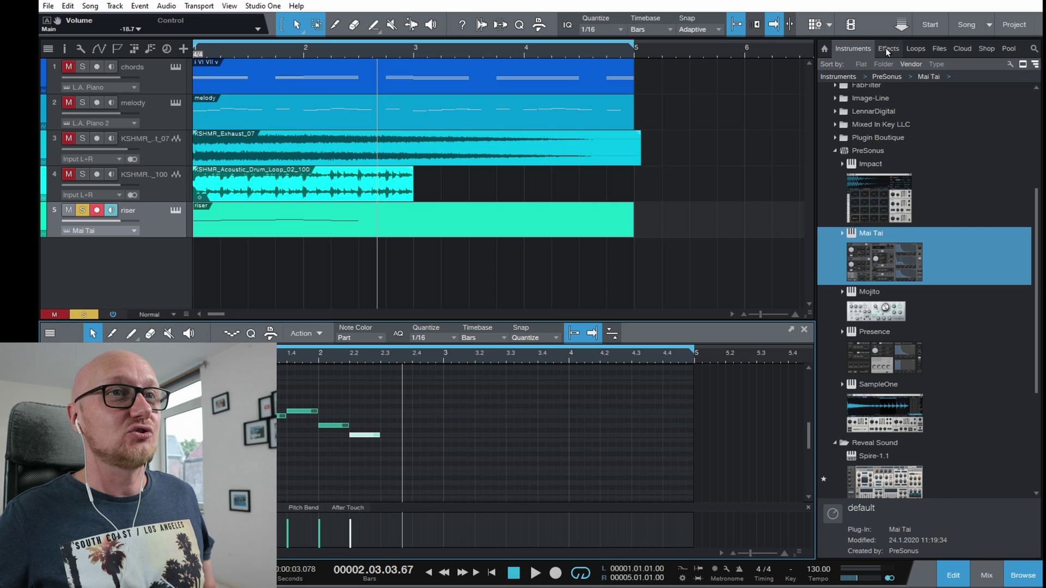
Insert the PreSonus Compressor effect on the riser track with its default preset and play the song.
left_click(888, 49)
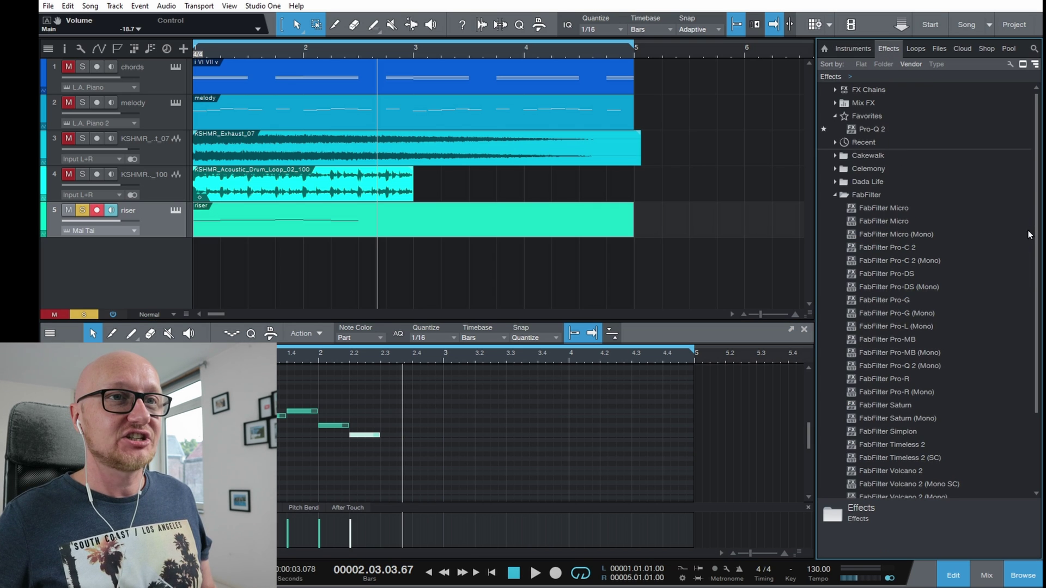
scroll(1029, 234, "down", 3)
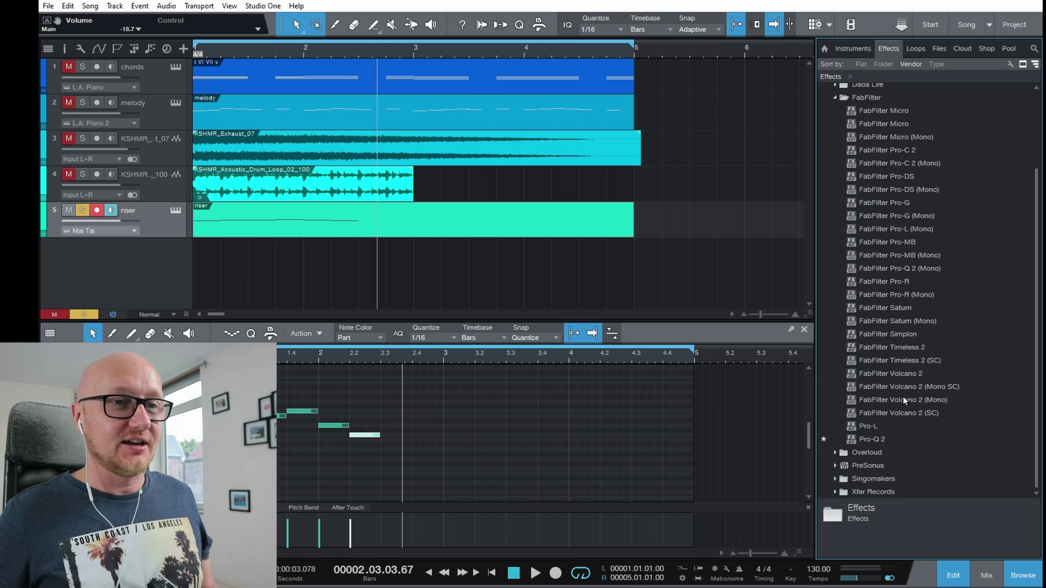
left_click(835, 467)
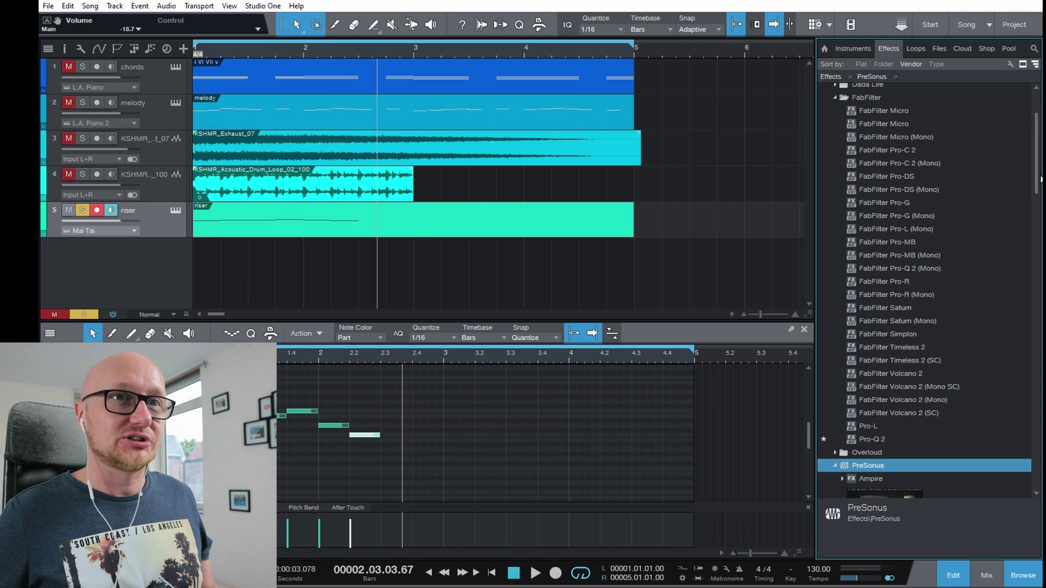
scroll(963, 225, "down", 5)
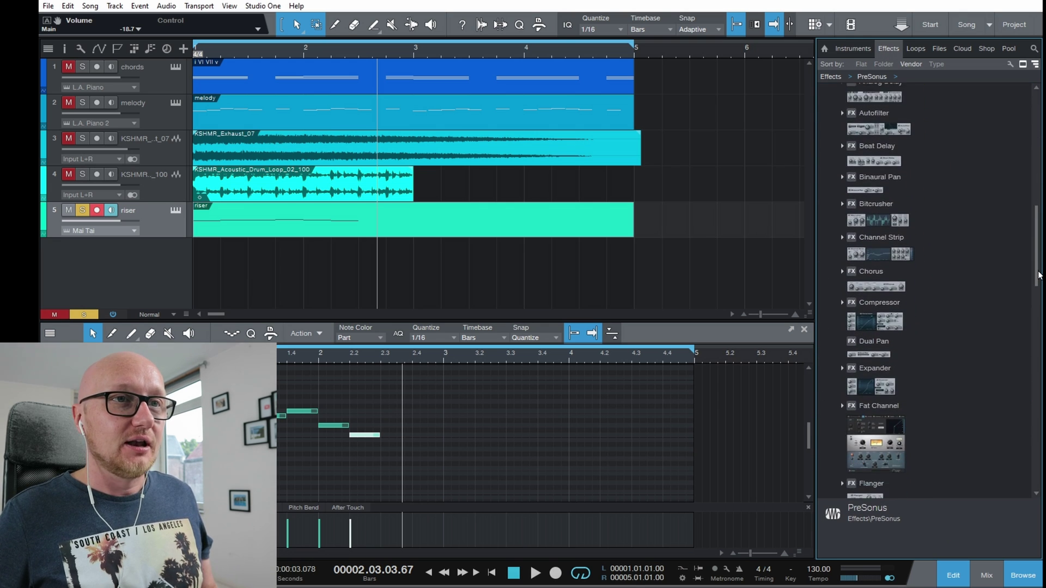
left_click_drag(906, 294, 146, 223)
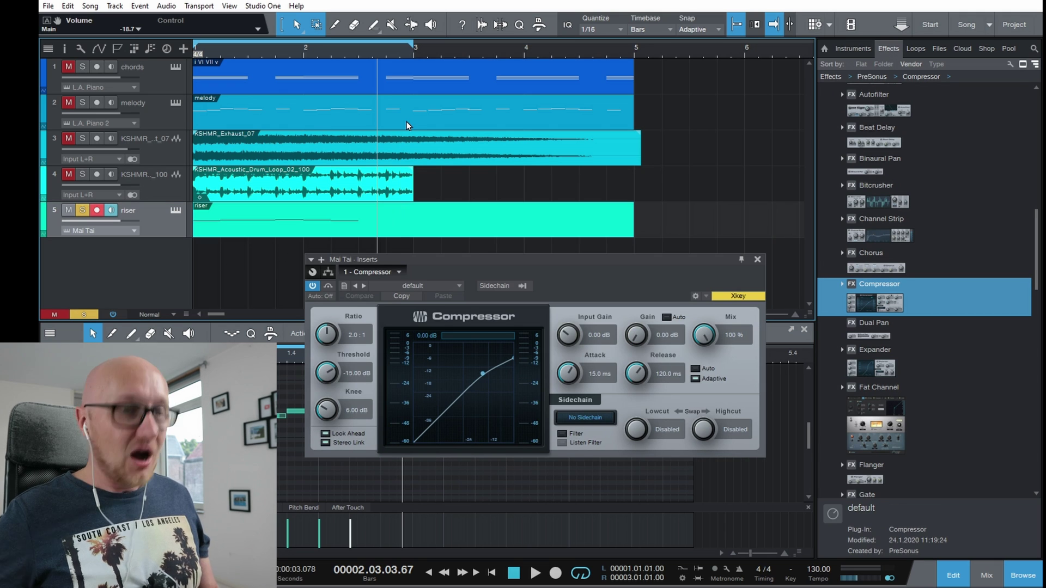
key("space")
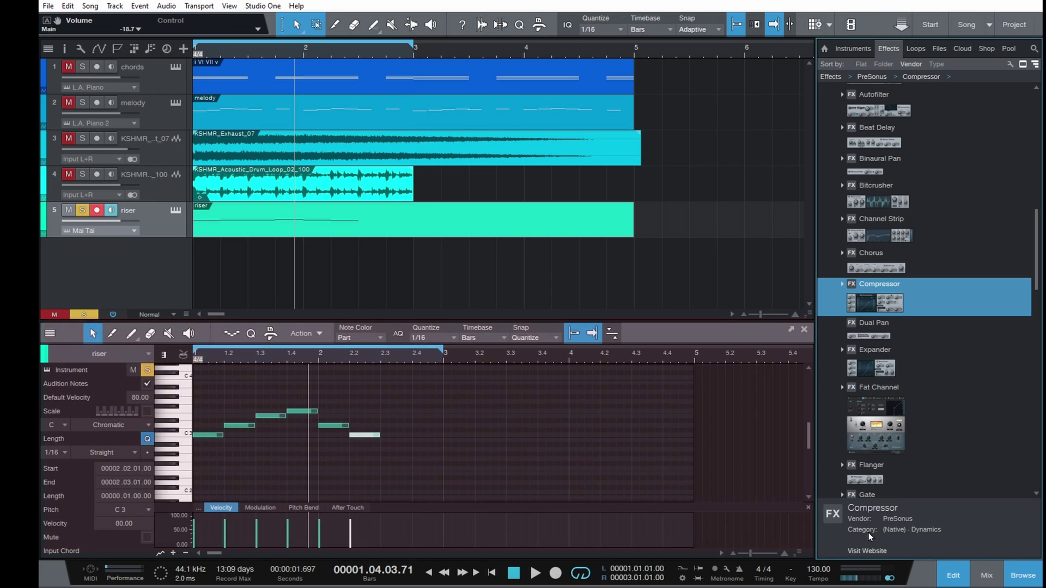
Try hiding and reshowing the note editor.
left_click(953, 581)
left_click(952, 582)
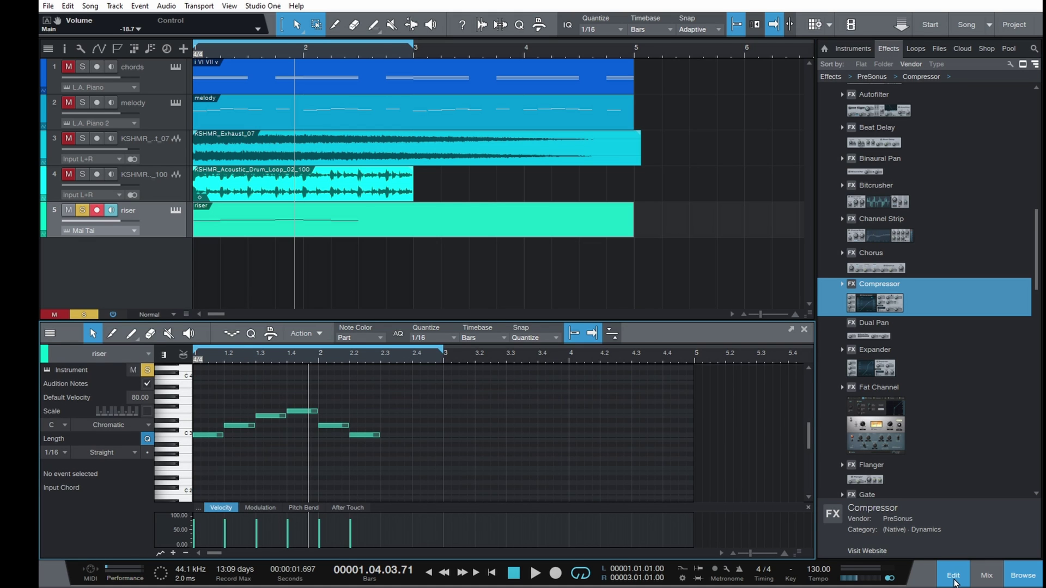
left_click(952, 582)
left_click(952, 582)
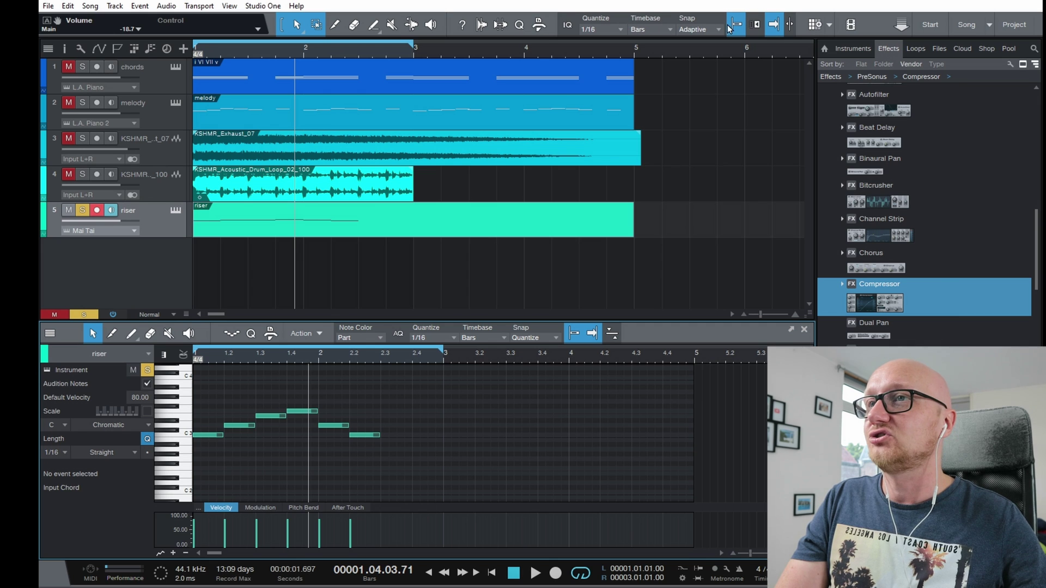
Paint more notes in the riser part: C3 at beat 2.4, two F3 notes in bar 3, and D3 at bar 4.
left_click(130, 336)
mouse_move(417, 435)
left_mouse_down()
mouse_move(444, 435)
mouse_move(458, 411)
mouse_move(490, 410)
left_mouse_up()
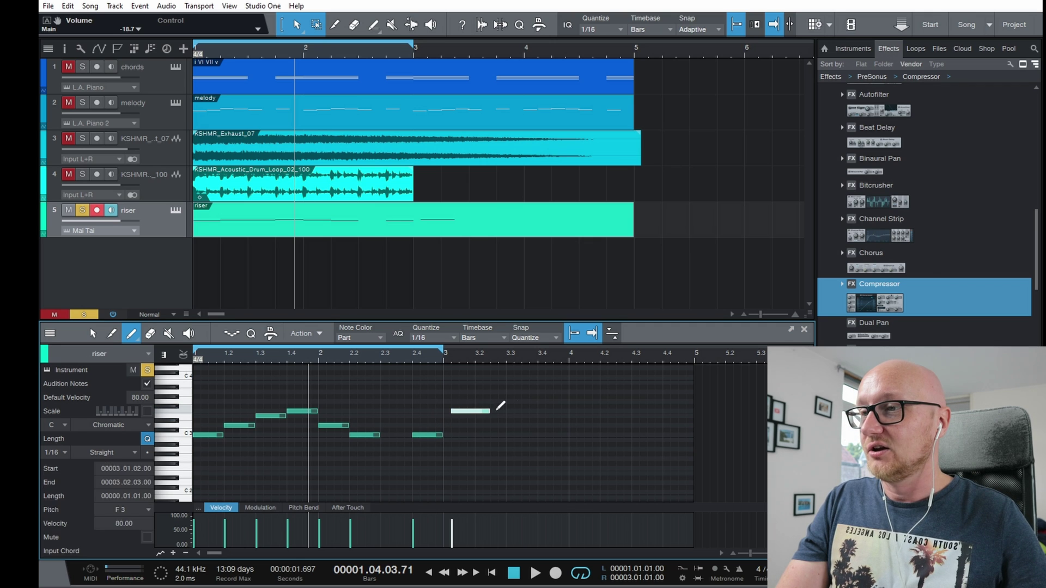
left_click(530, 411)
left_click(570, 426)
left_click_drag(601, 435, 631, 435)
Delete the riser notes at beats 1.4, 2.2 and 2.4, and raise the note at the start of bar 2 to B3.
left_click(93, 336)
key("ctrl+z")
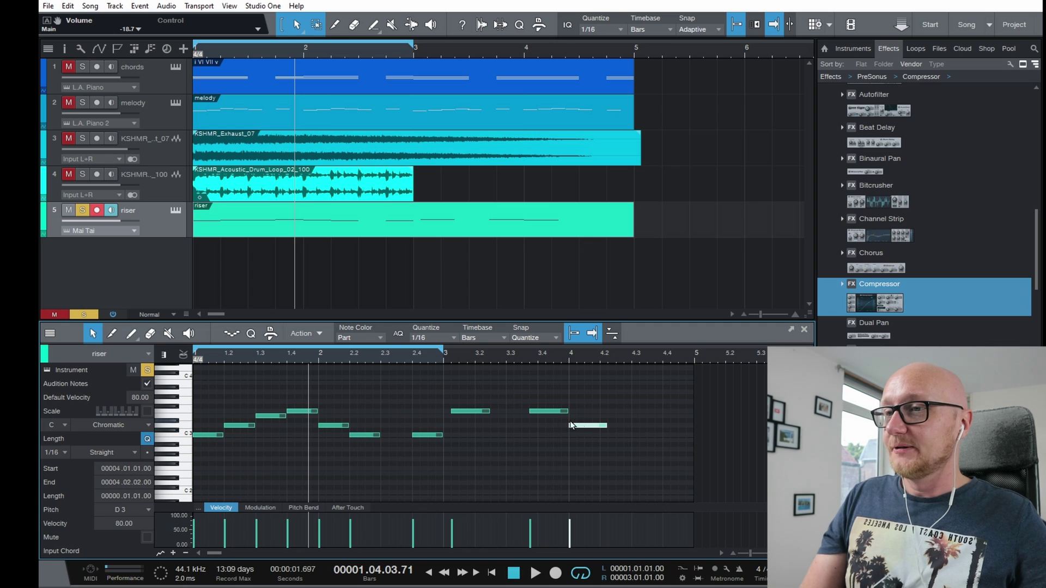
key("ctrl+z")
key("ctrl+z")
key("ctrl+z")
left_click(332, 426)
left_click_drag(332, 427, 334, 386)
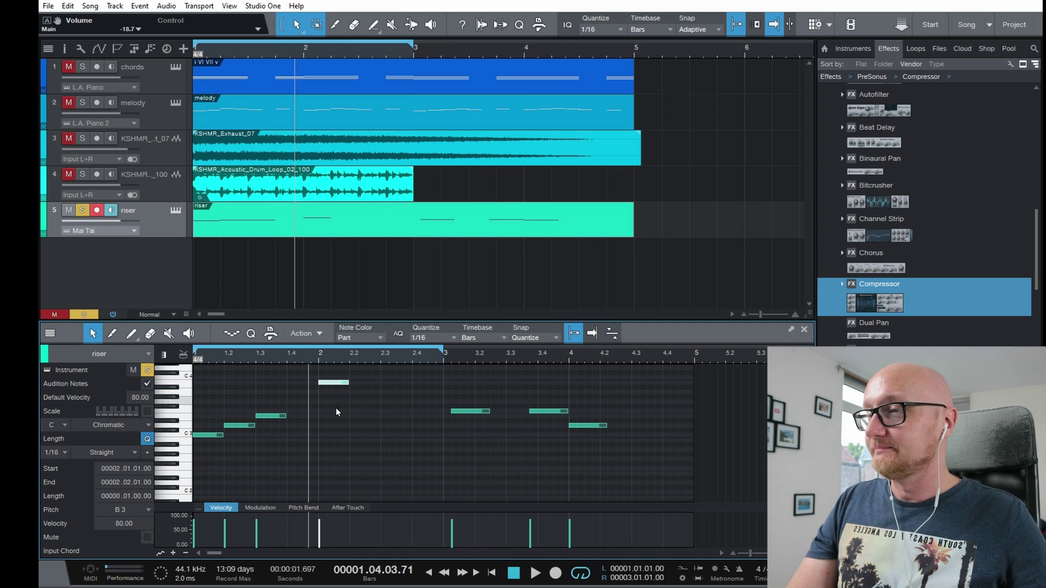
left_click(414, 240)
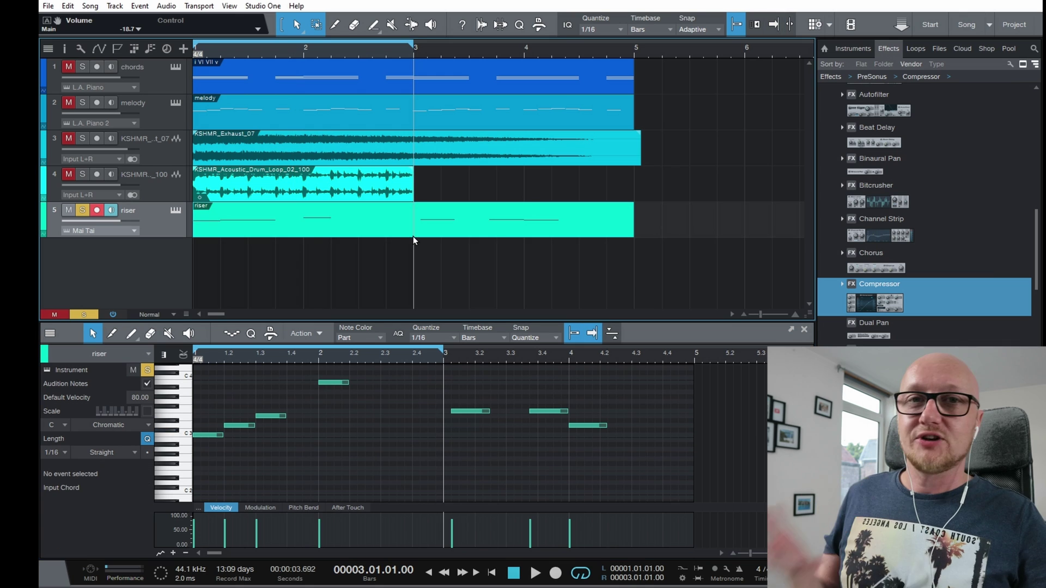
Add a fade-out and a fade-in to the acoustic drum loop event, and try its volume handle.
left_click(344, 198)
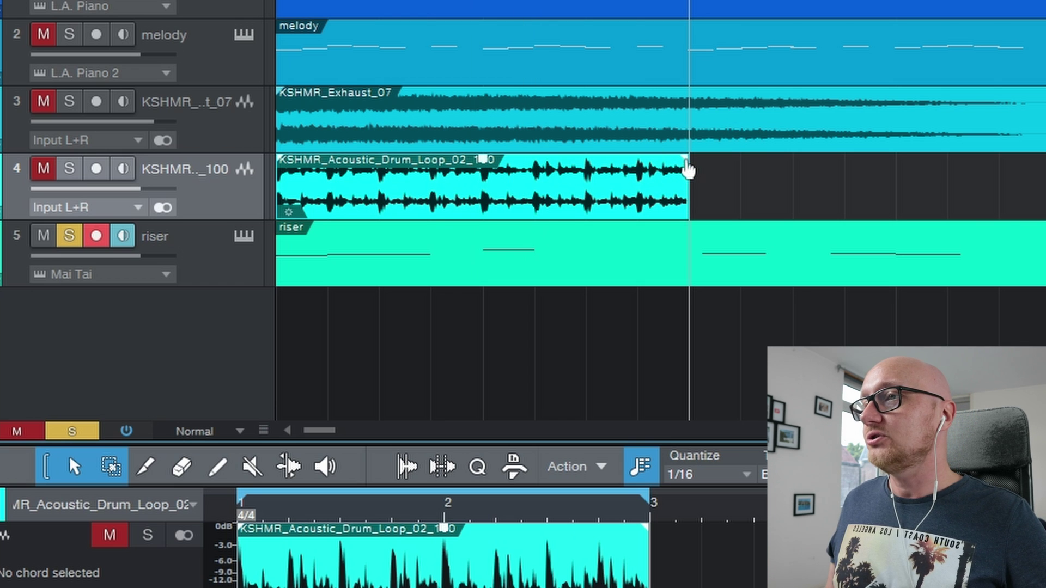
left_click_drag(687, 171, 617, 169)
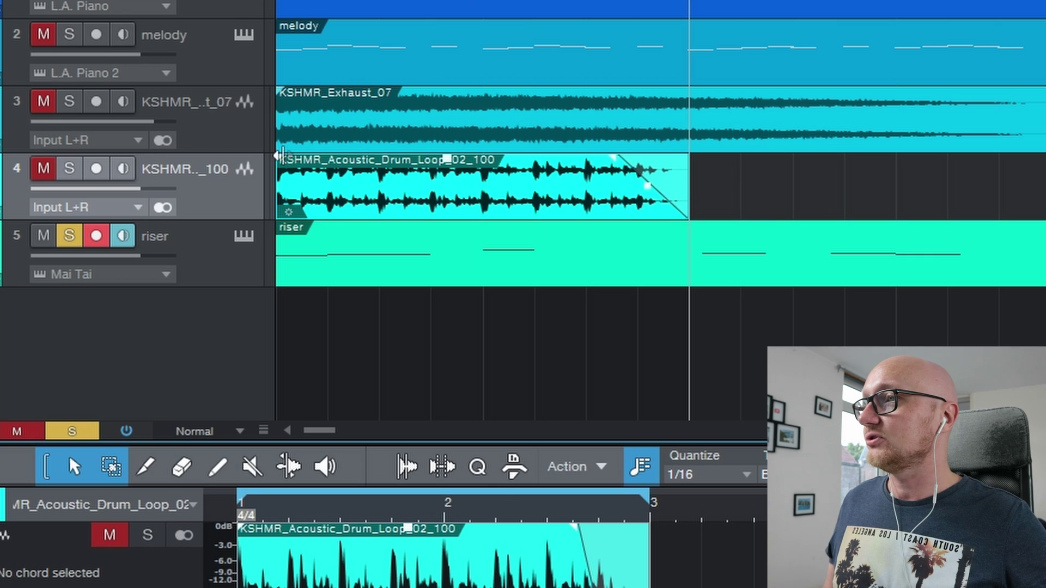
left_click_drag(282, 169, 344, 177)
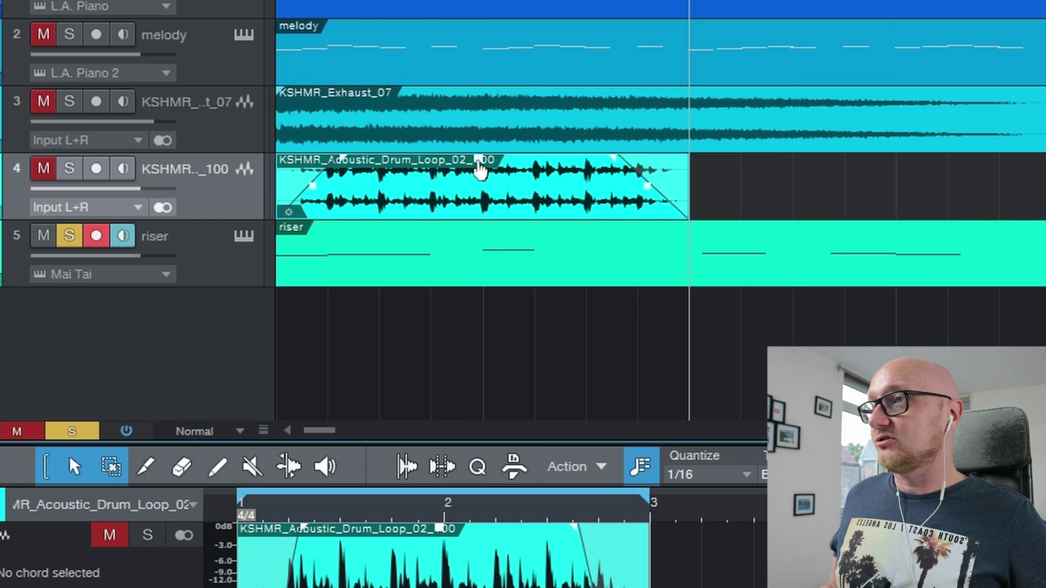
mouse_move(479, 170)
left_mouse_down()
mouse_move(475, 209)
mouse_move(476, 163)
left_mouse_up()
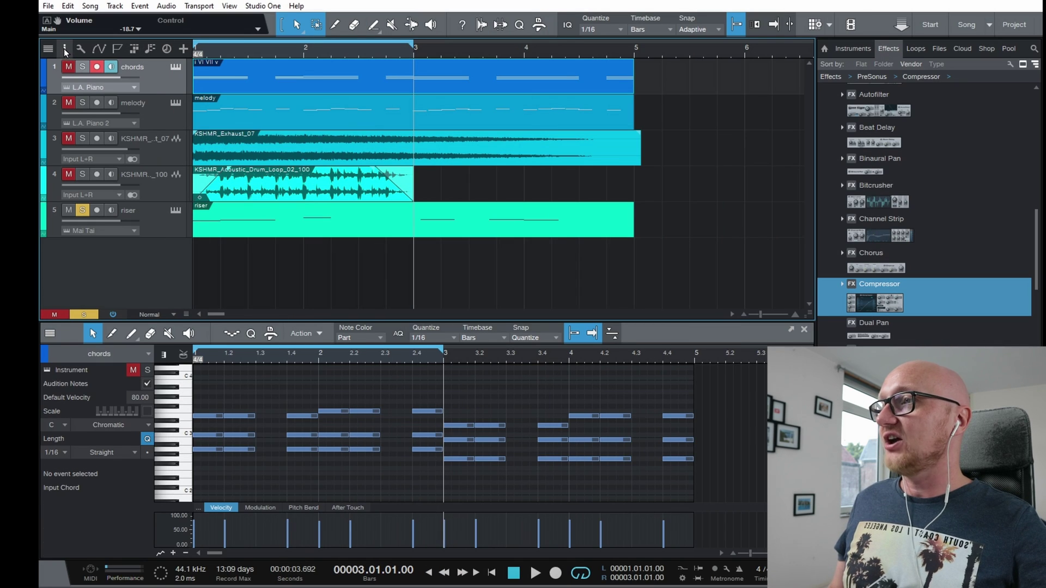
Open the inspector, examine the settings and inserts of the individual tracks, and close it again.
left_click(64, 48)
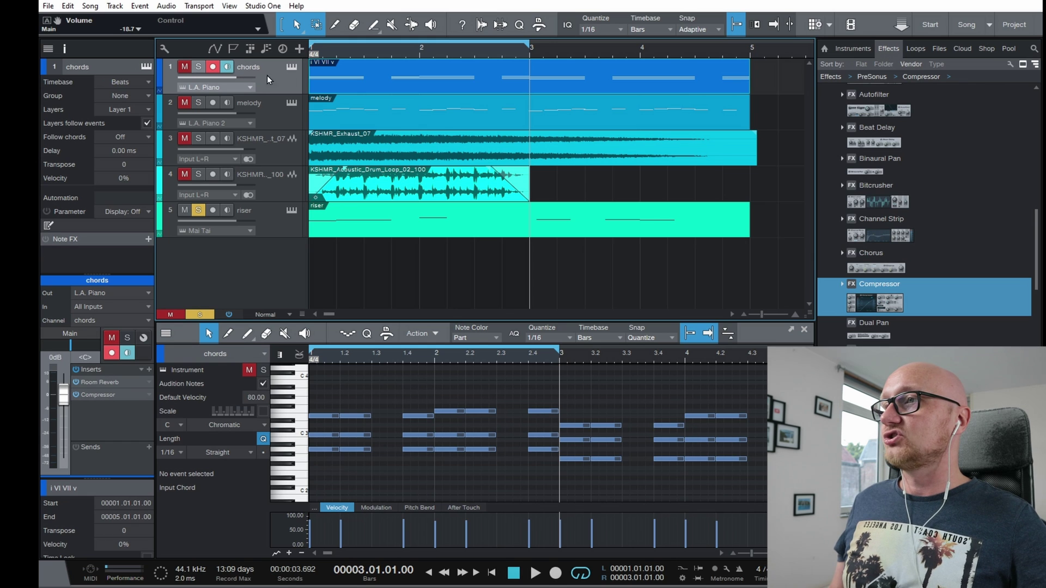
left_click(270, 120)
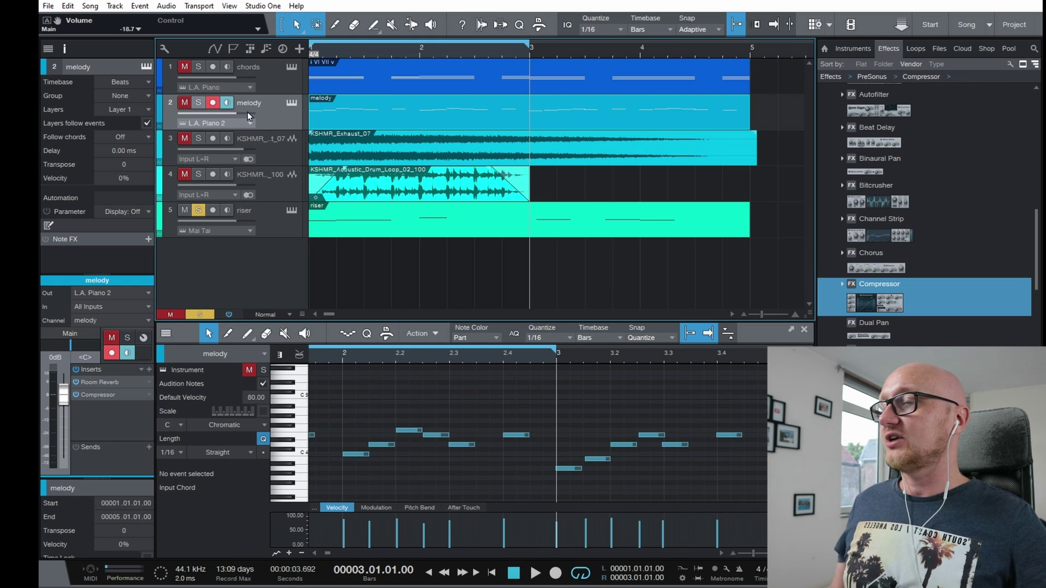
left_click(271, 194)
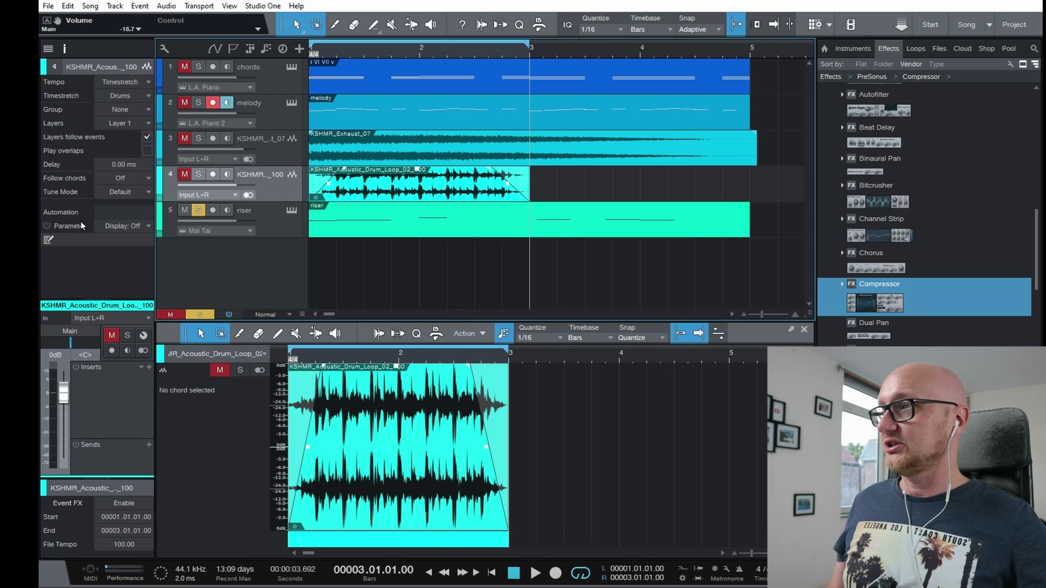
left_click(259, 156)
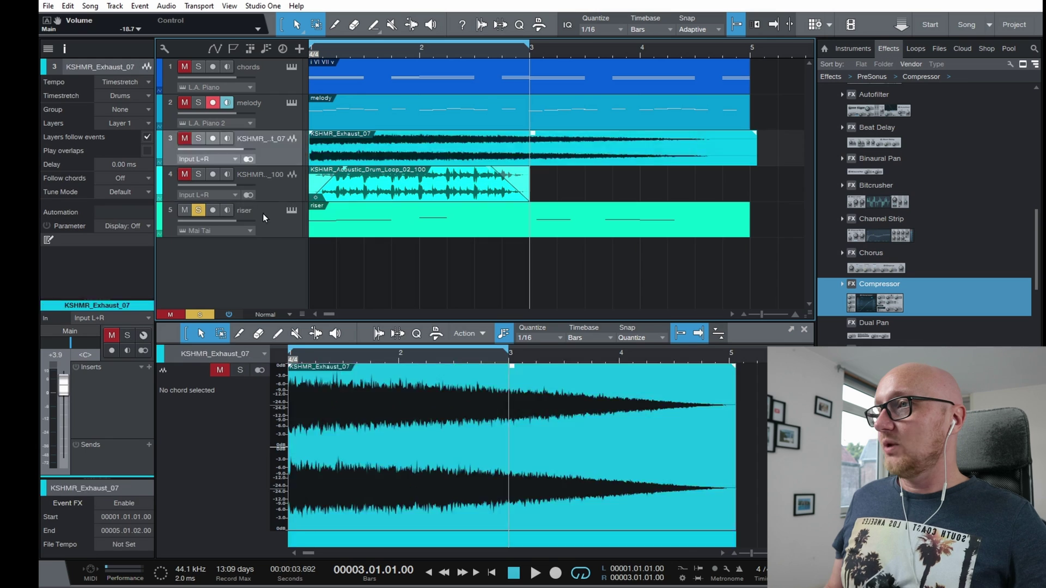
left_click(260, 217)
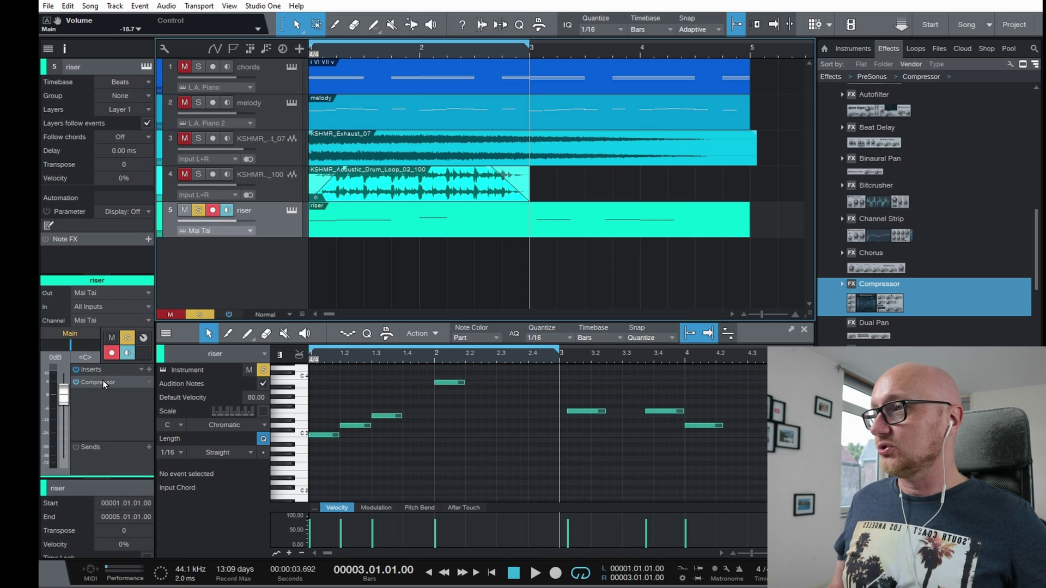
key("Up")
key("Up")
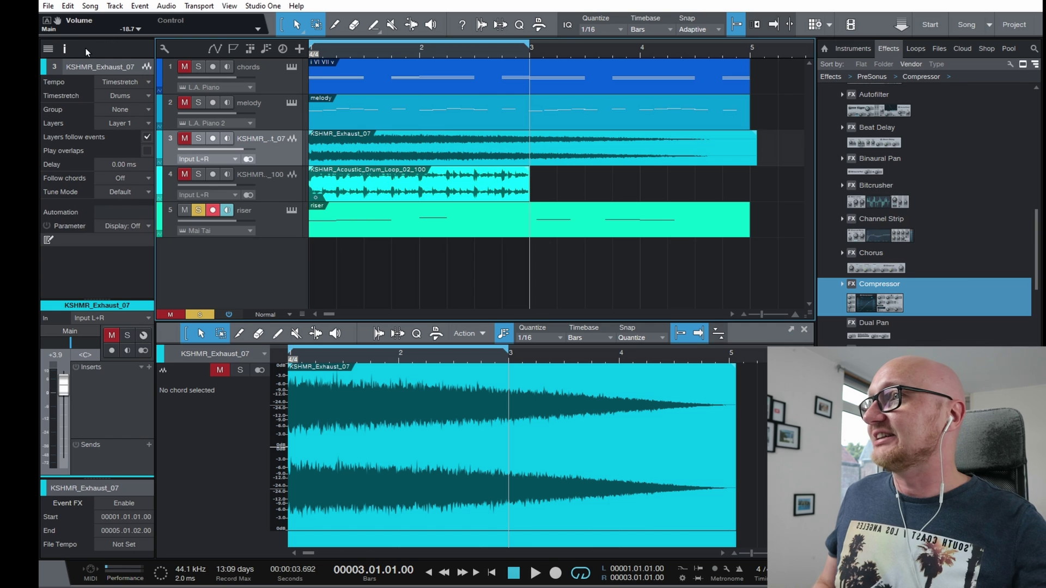
left_click(66, 49)
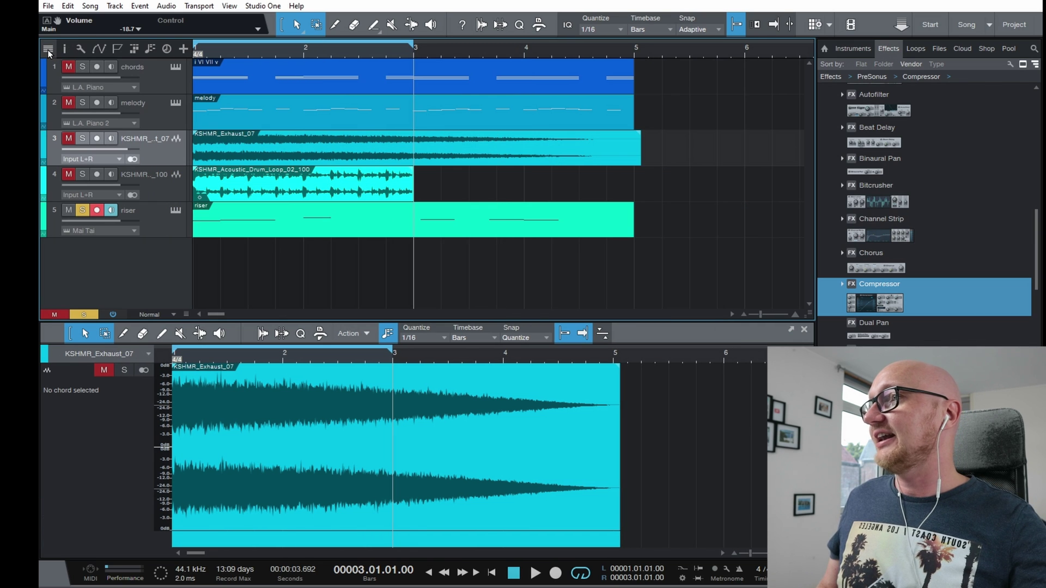
Show the track list, hide the KSHMR_Exhaust_07 track, and make it visible again from the list.
left_click(47, 49)
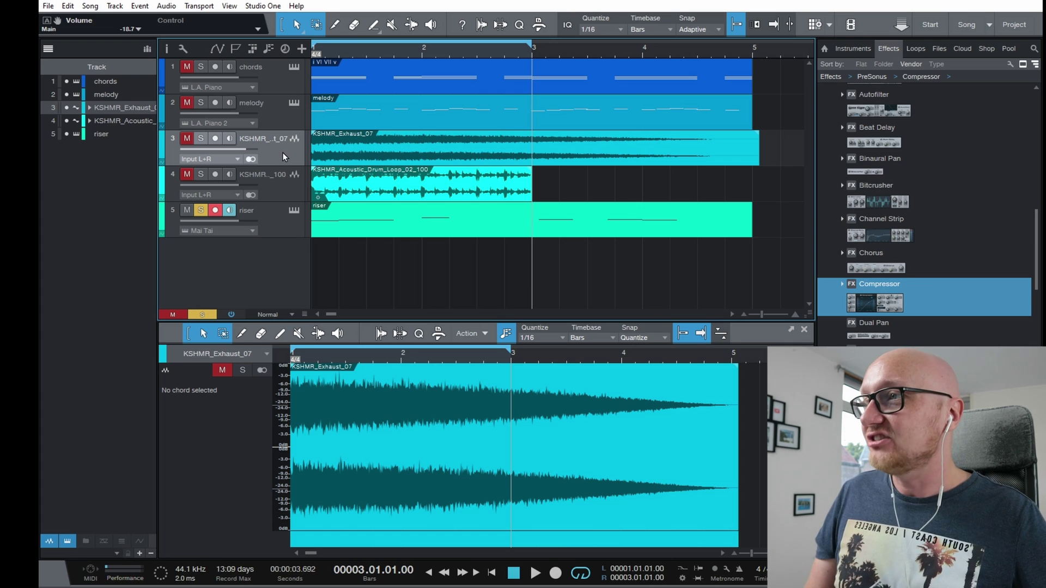
right_click(283, 150)
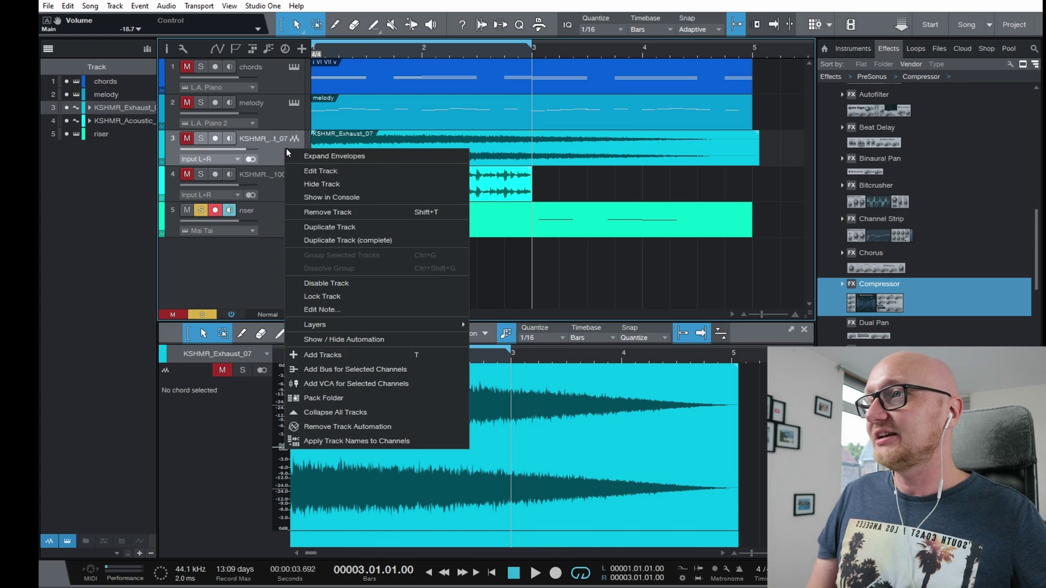
left_click(357, 184)
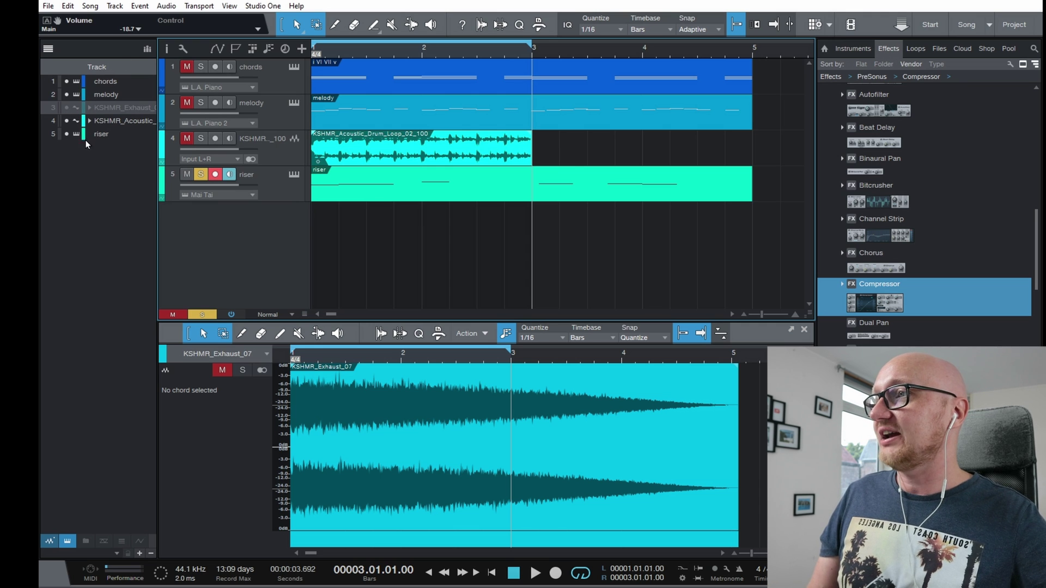
left_click(66, 108)
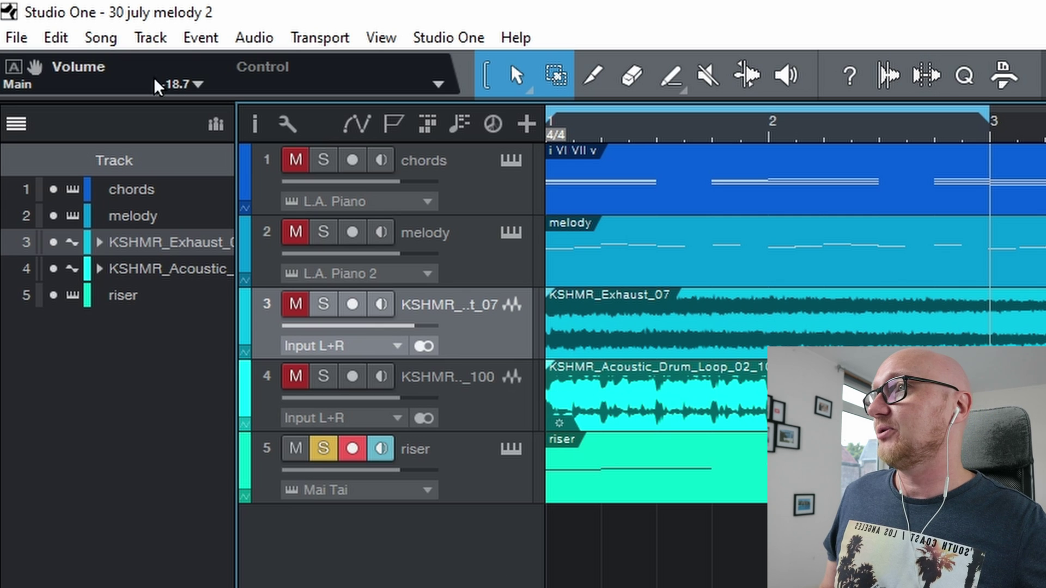
Export a mixdown of the loop range as an MP3 file named mysong.
left_click(102, 43)
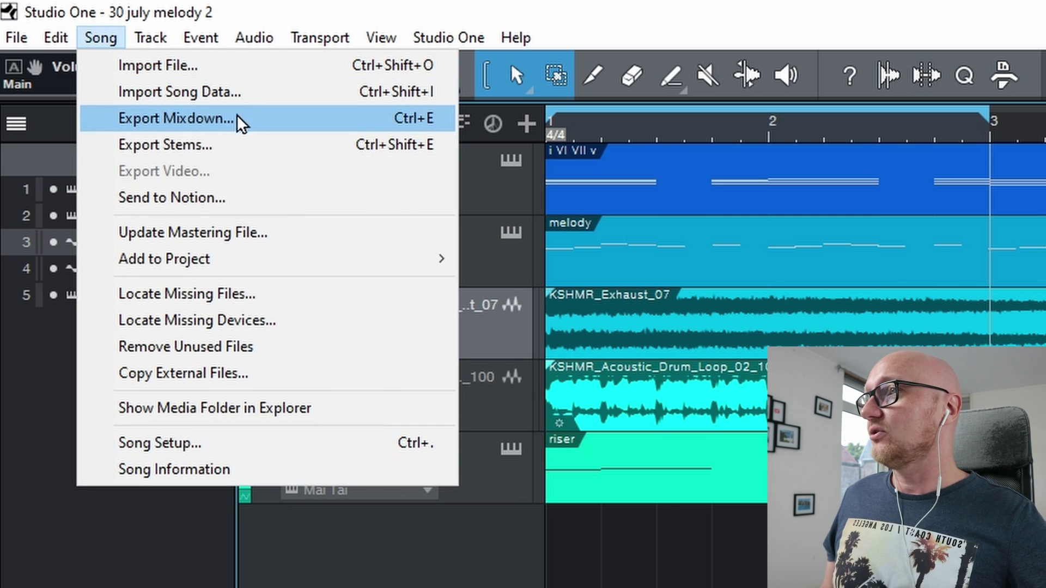
left_click(244, 128)
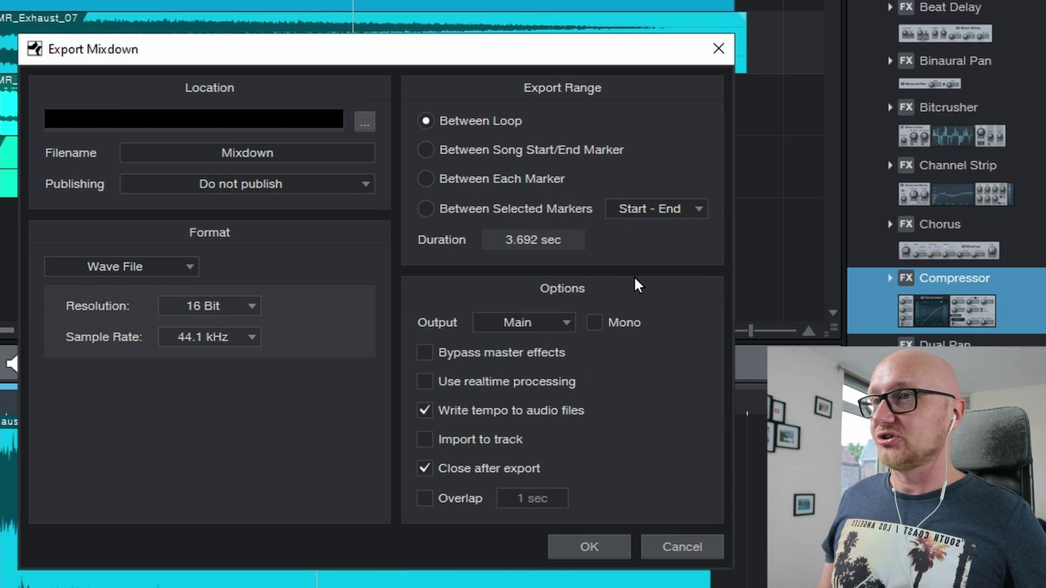
left_click(283, 143)
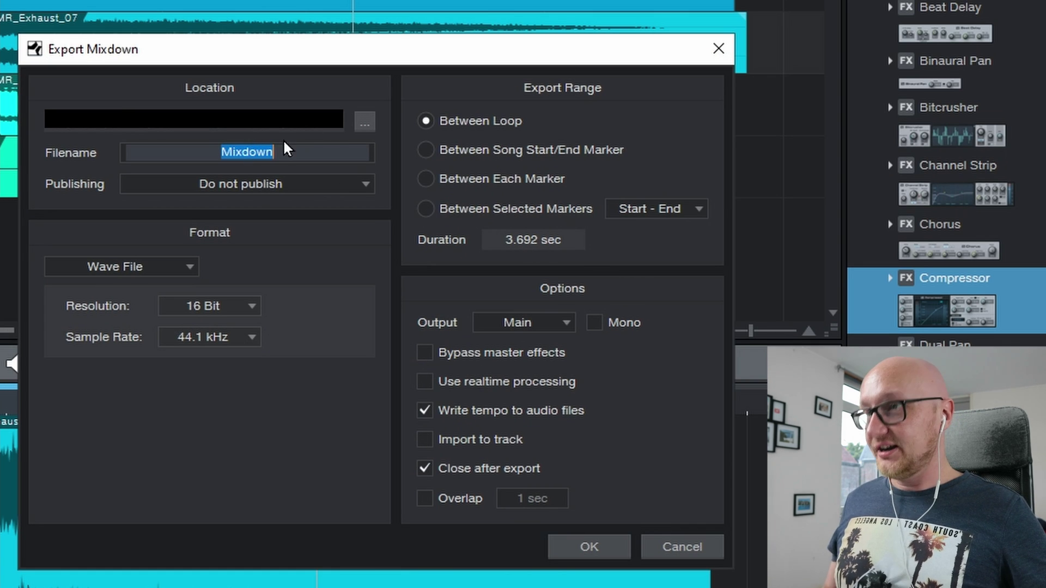
type("mysong")
key("Return")
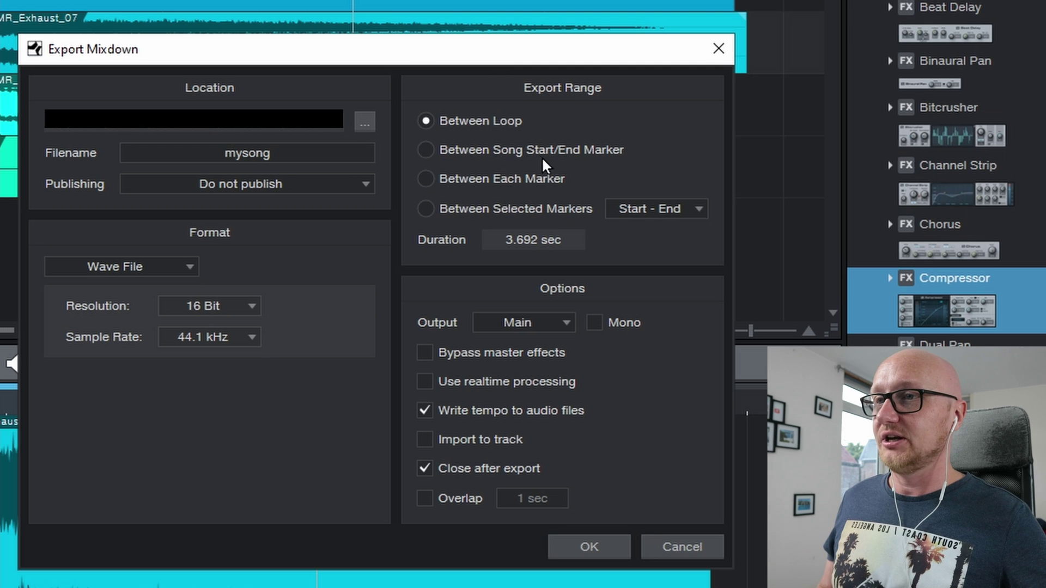
left_click(189, 265)
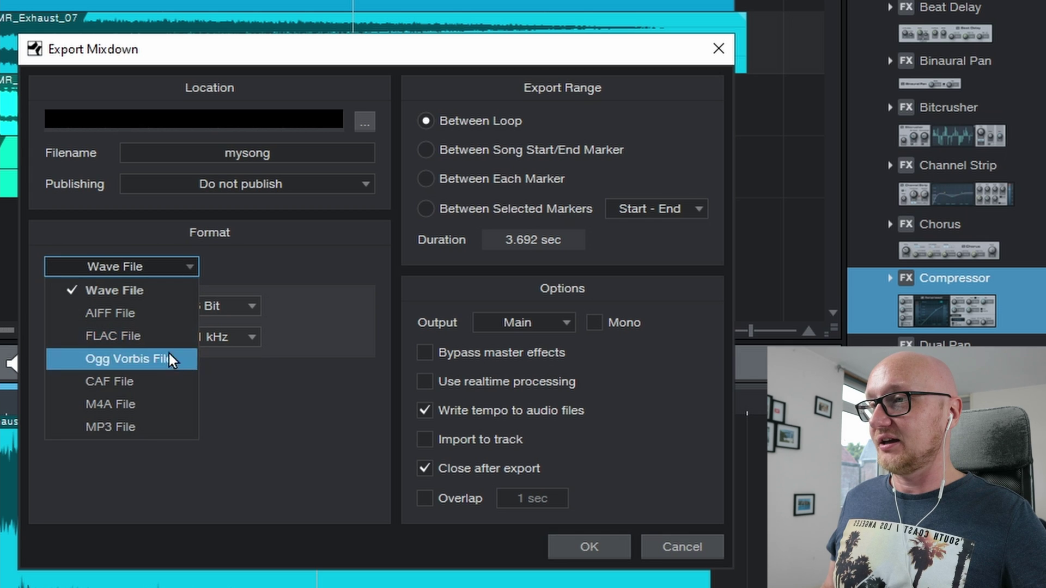
left_click(148, 436)
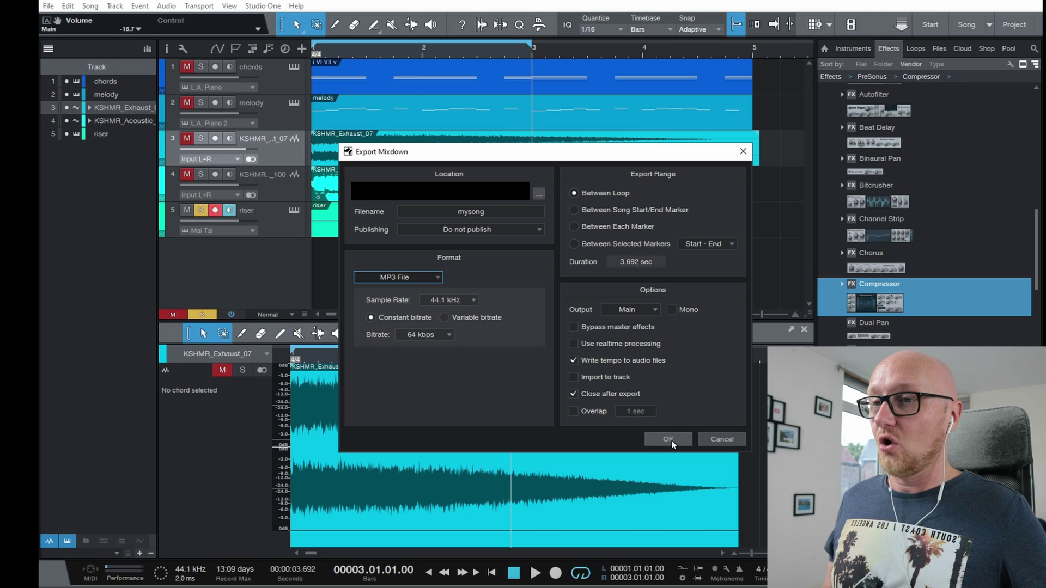
left_click(668, 441)
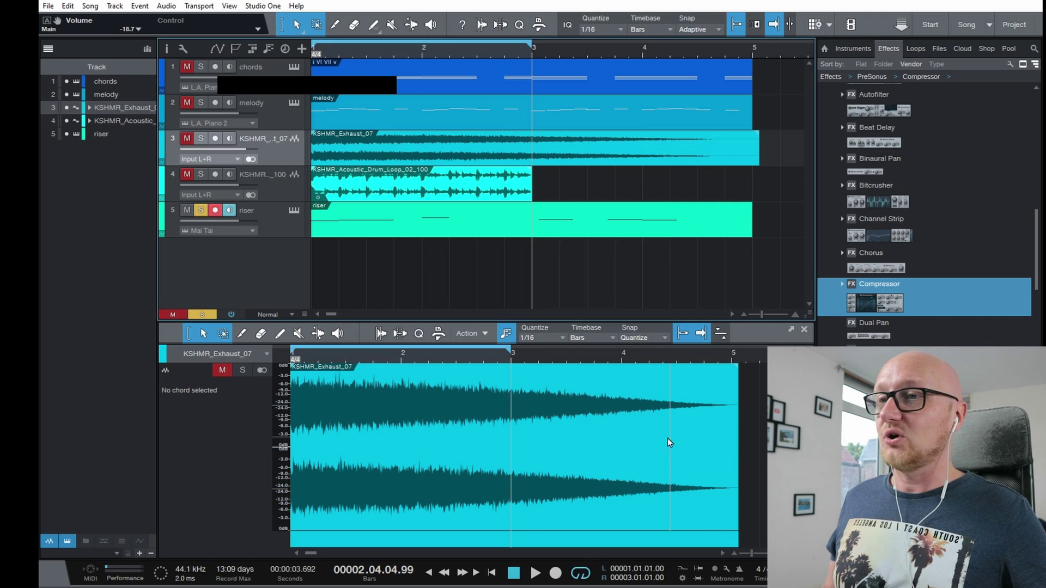